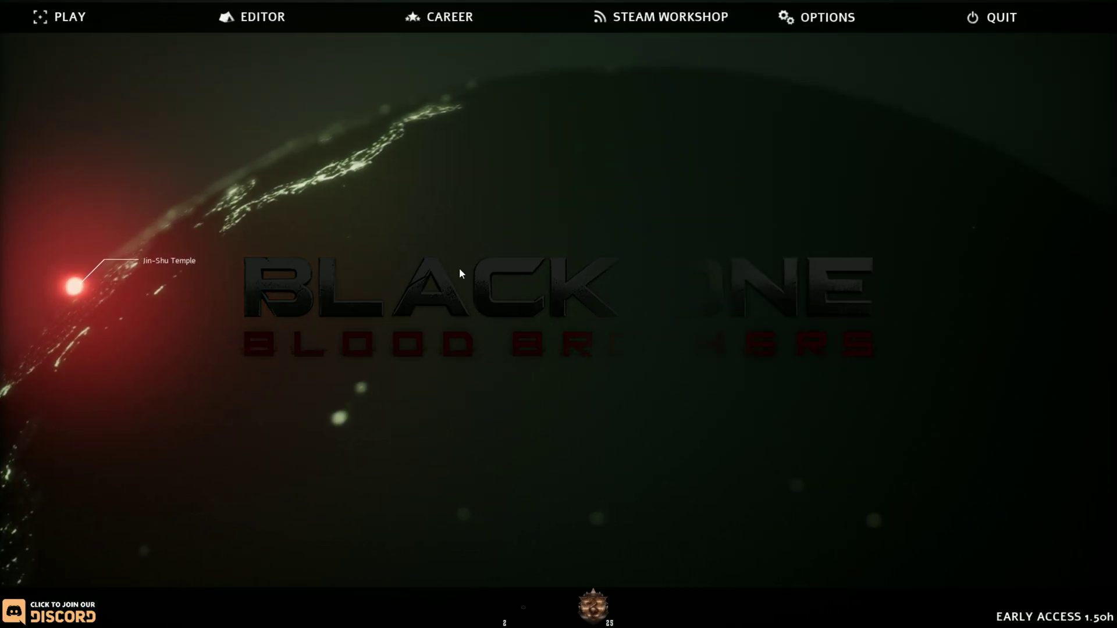
Open the map editor and bring up the mission's insertion objects near a rocky patch of the terrain.
mouse_move(291, 37)
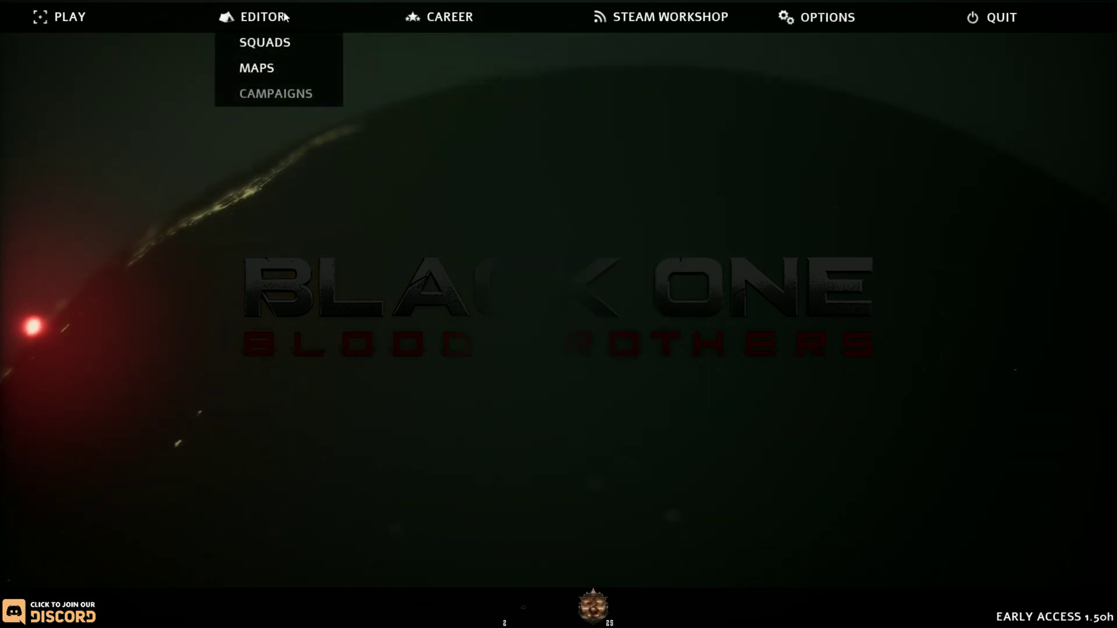
left_click(277, 68)
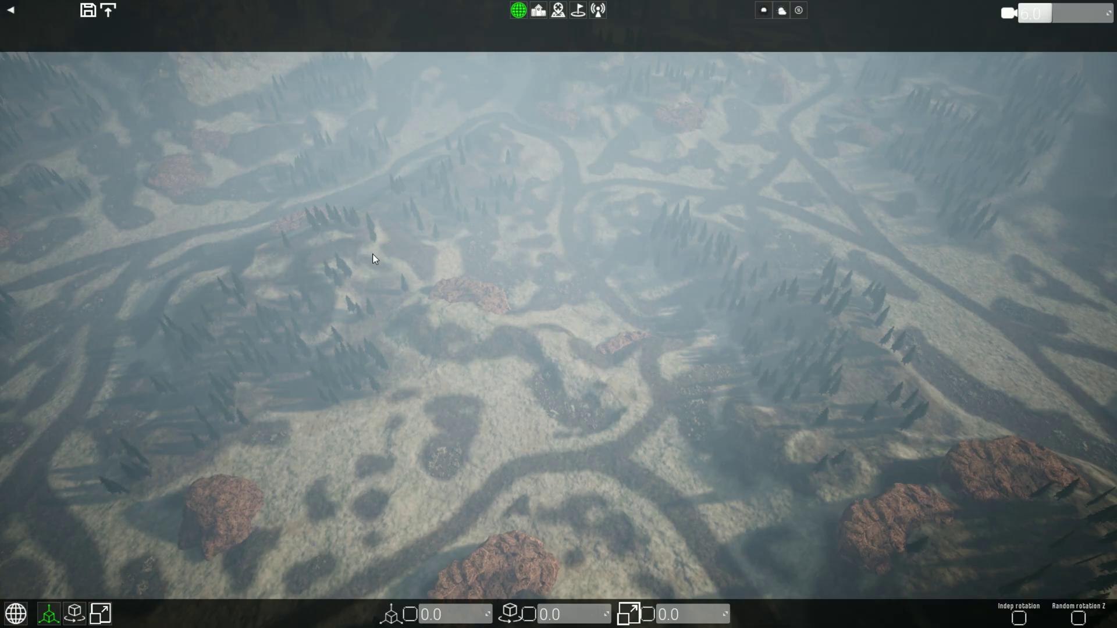
right_click_drag(372, 246, 316, 296)
key("w")
scroll(316, 296, "up", 6)
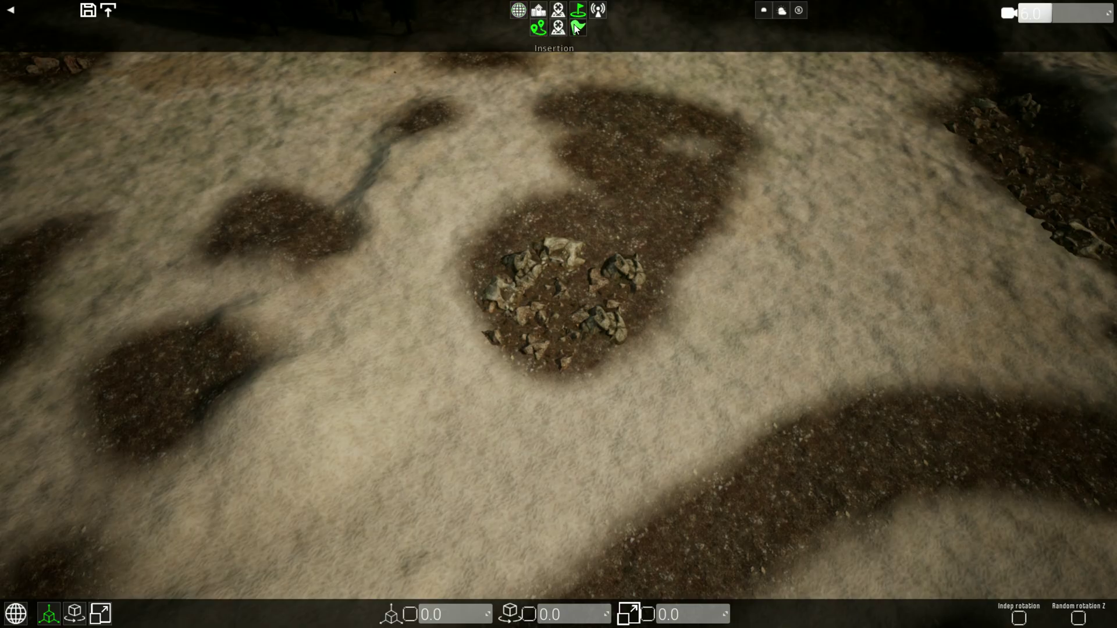
left_click(575, 28)
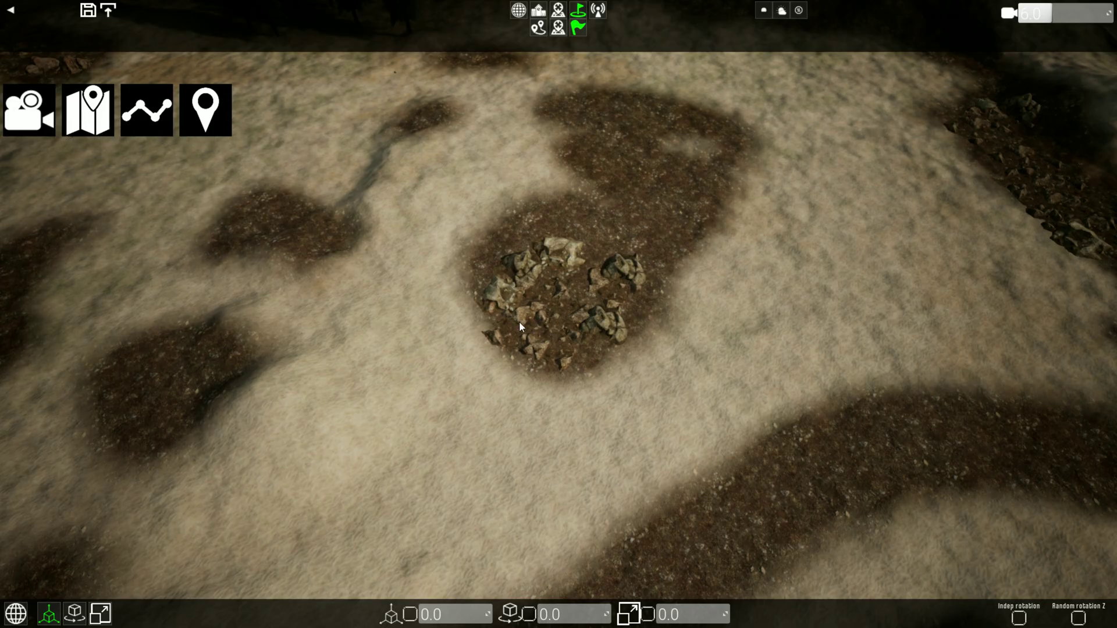
Place an insertion camera with camera index 1 on the open ground near the large red rock.
left_click(3, 101)
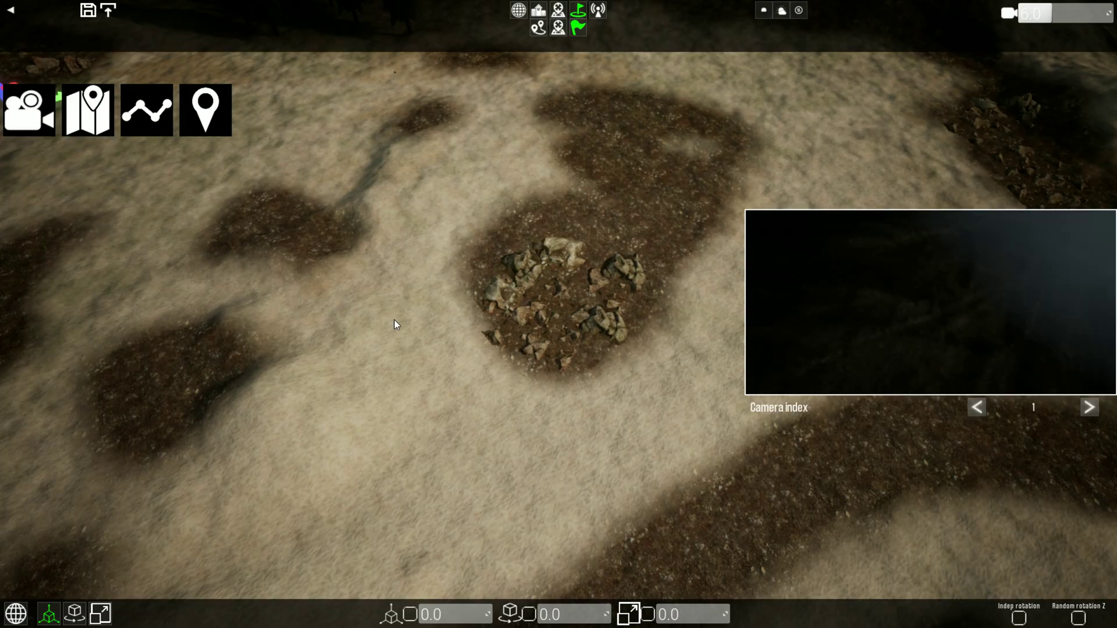
left_click(394, 320)
right_click_drag(380, 311, 315, 260)
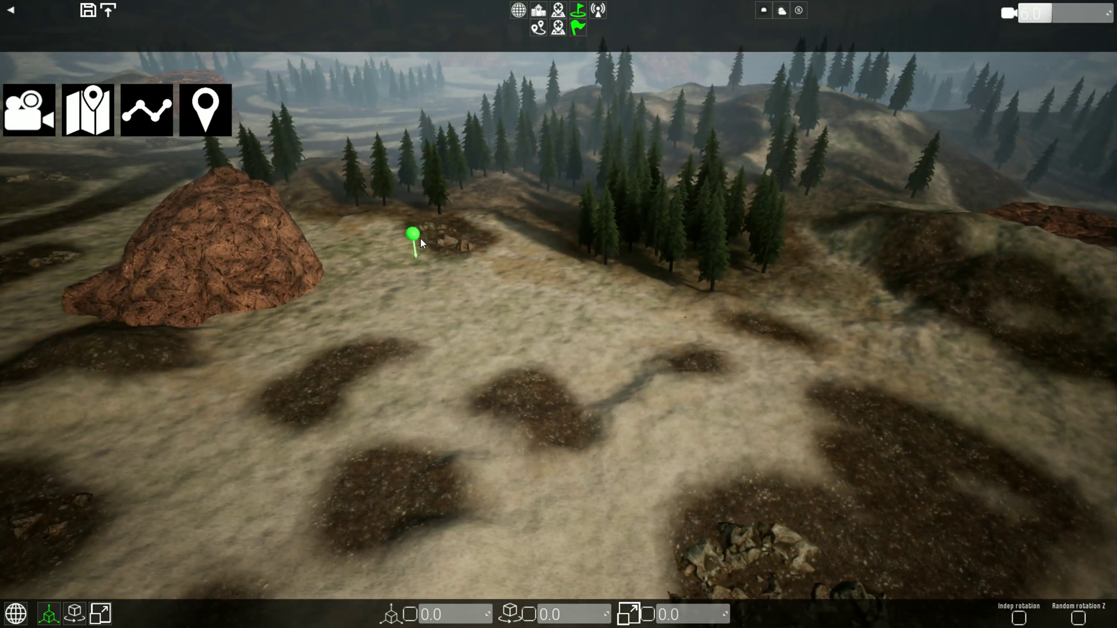
key("w")
right_click_drag(422, 345, 435, 242)
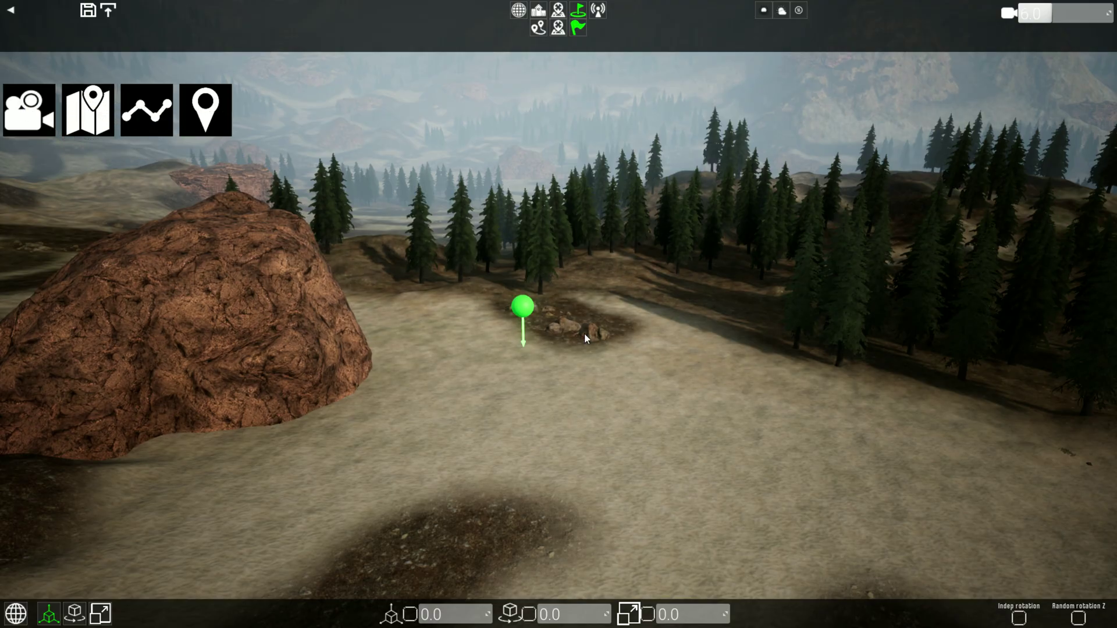
Raise the camera vertically high above the terrain and deselect it.
left_click(525, 314)
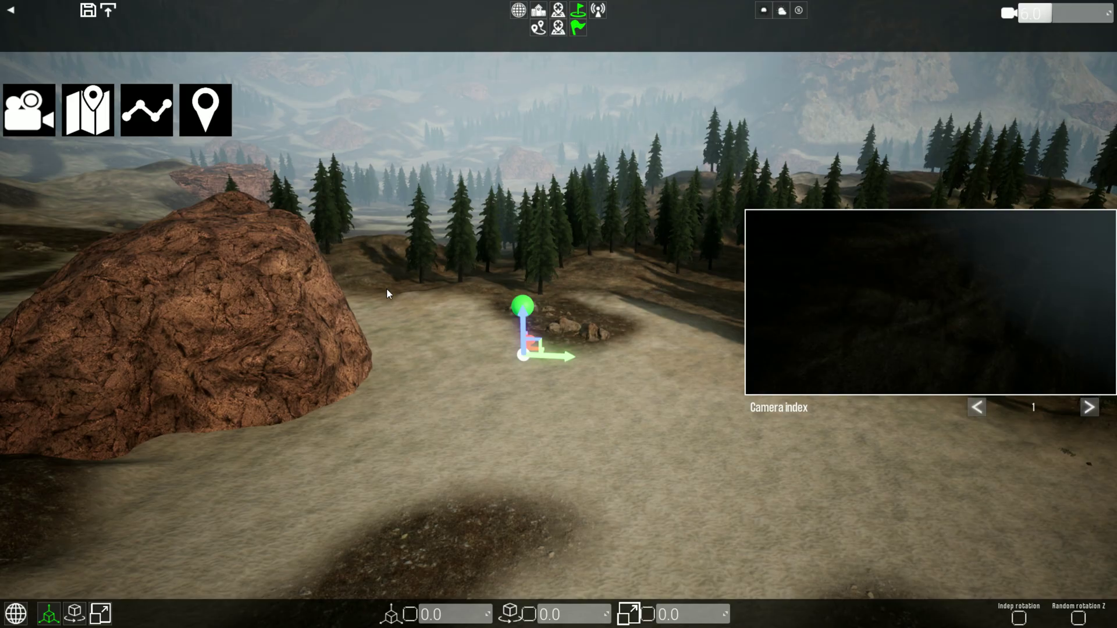
left_click_drag(524, 319, 530, 181)
key("e")
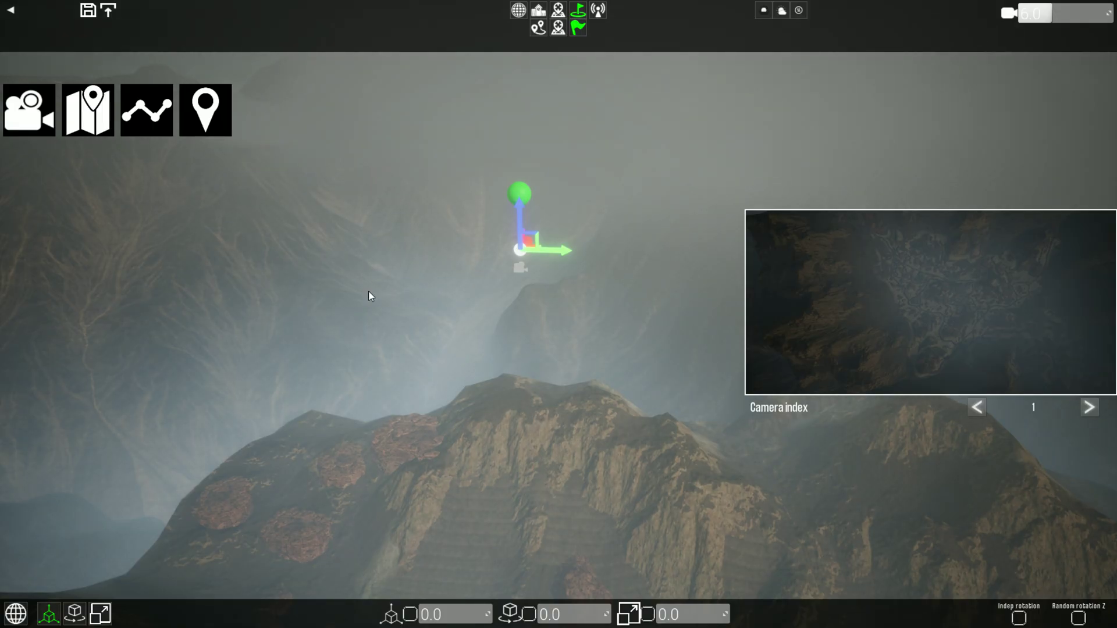
left_click(388, 296)
Place an insertion point of type Helicopter on the slope beside the red cliffs.
right_click_drag(385, 350, 403, 483)
key("w")
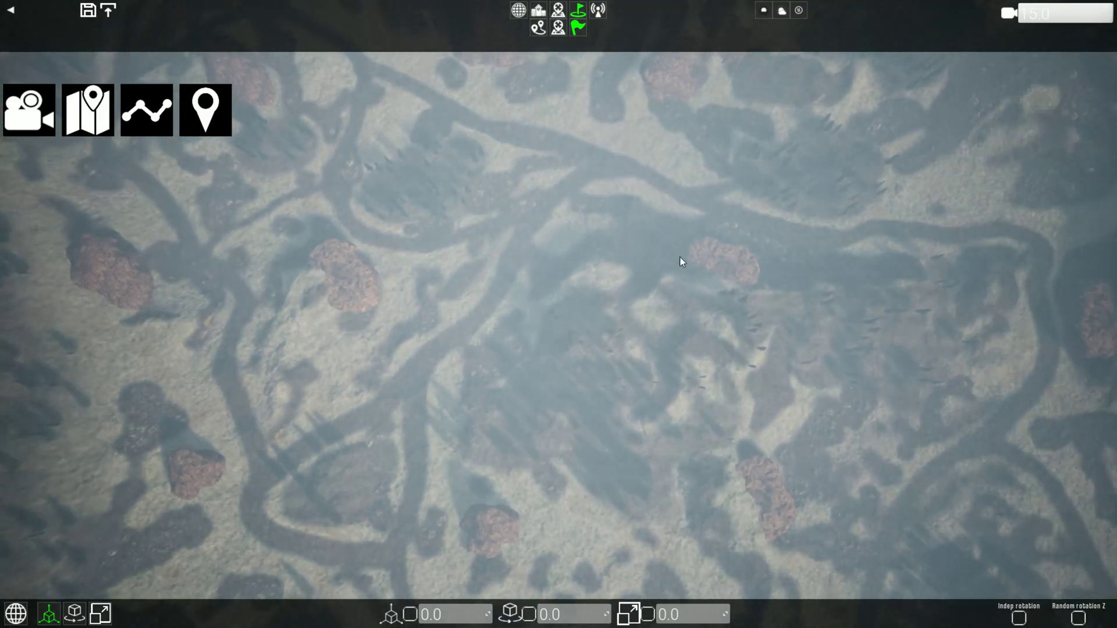
right_click_drag(680, 256, 722, 152)
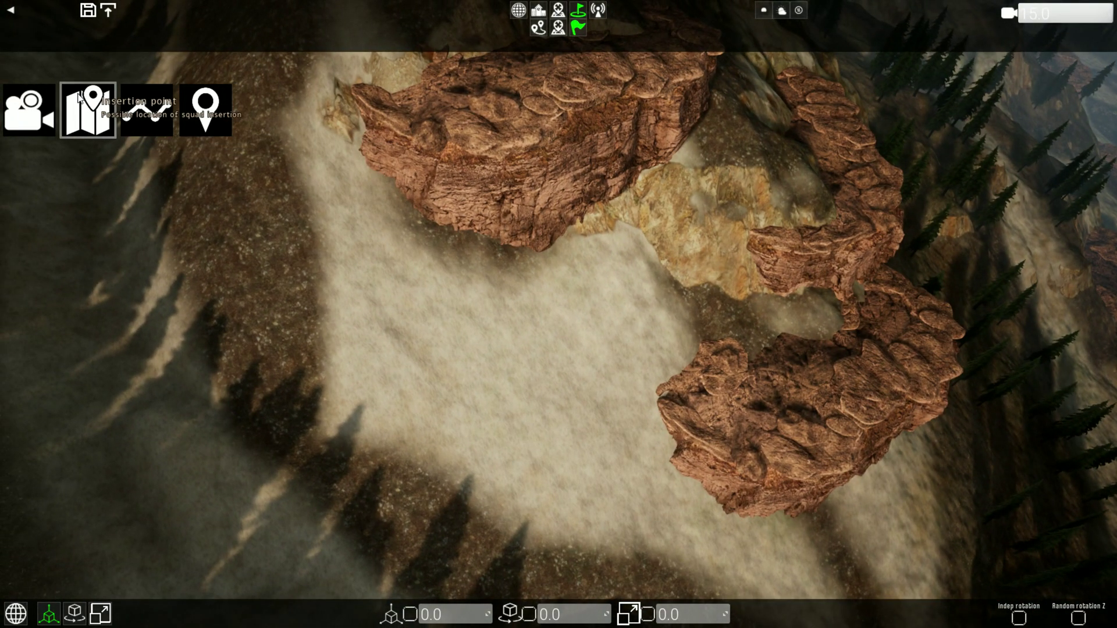
left_click(96, 127)
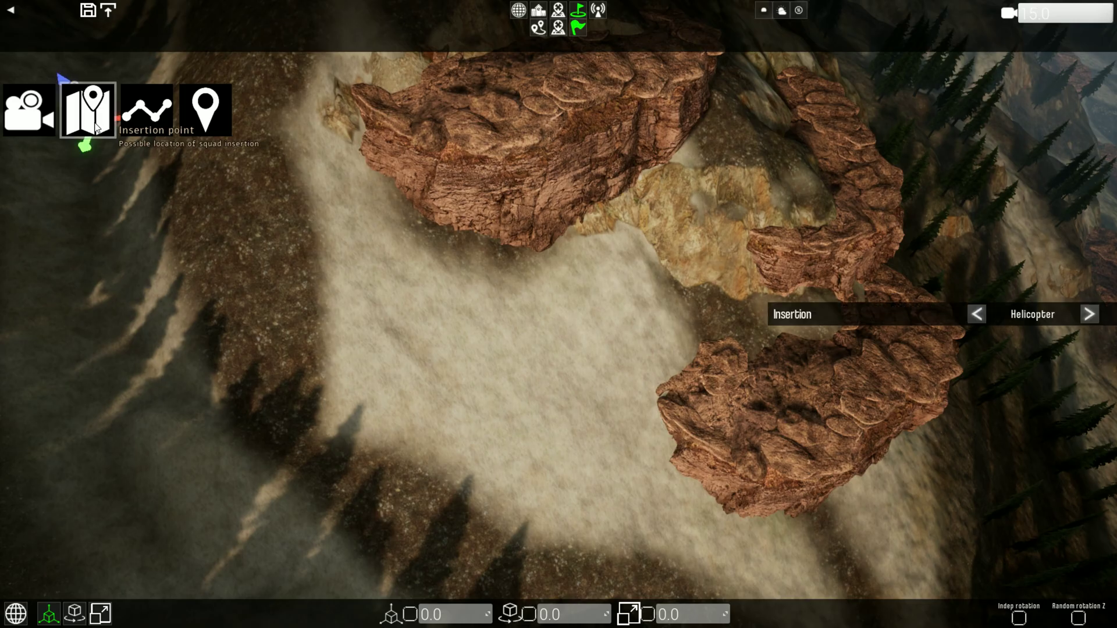
right_click_drag(398, 203, 400, 204)
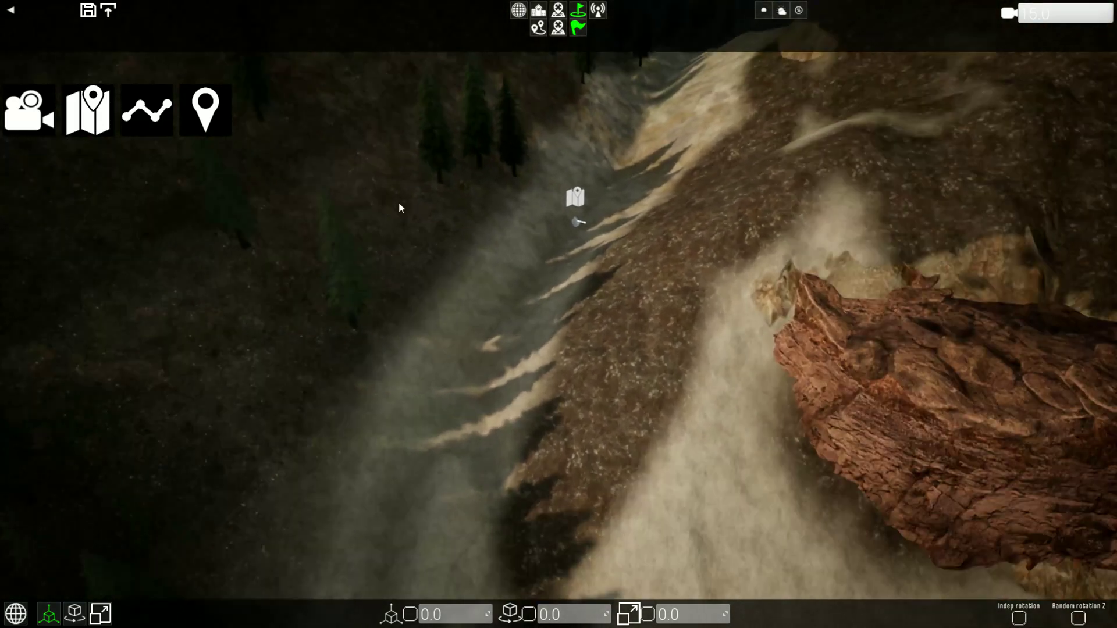
key("w")
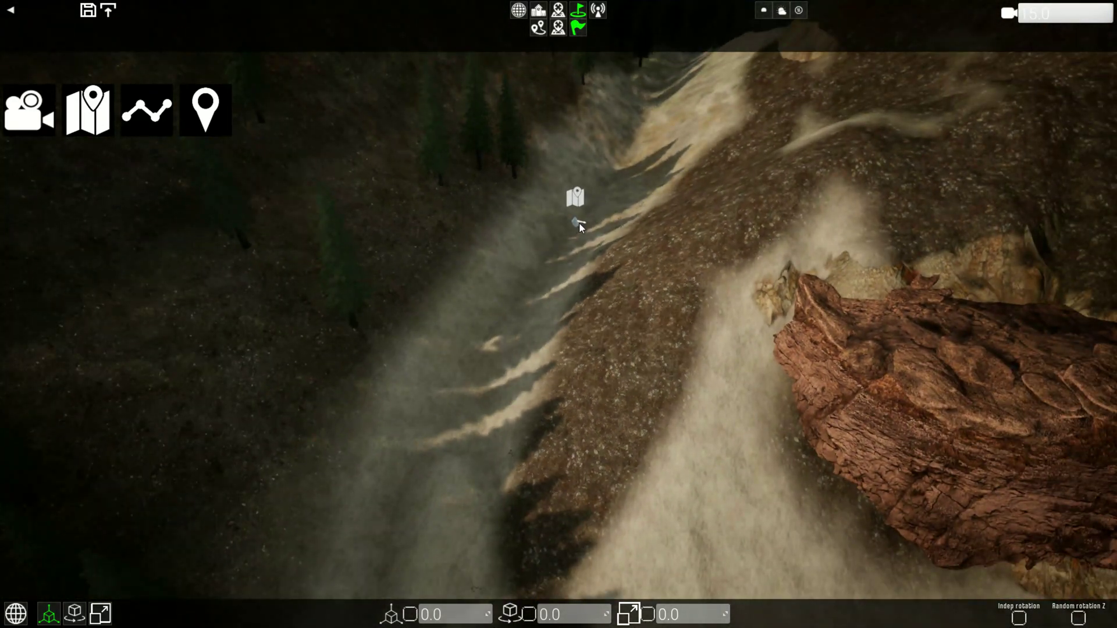
left_click(576, 225)
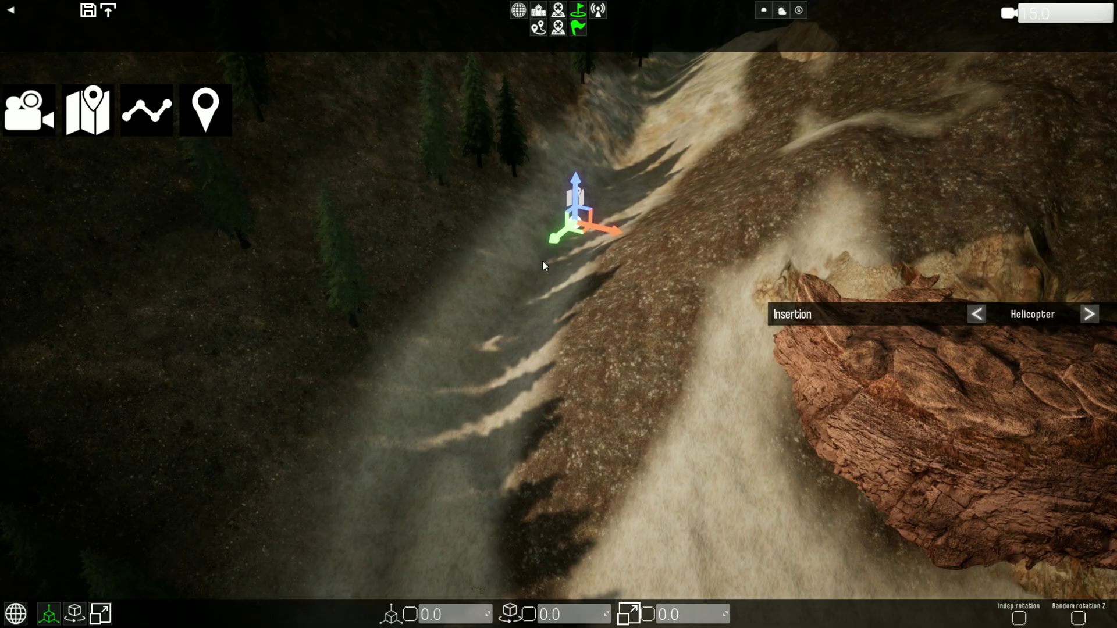
right_click_drag(323, 303, 365, 350)
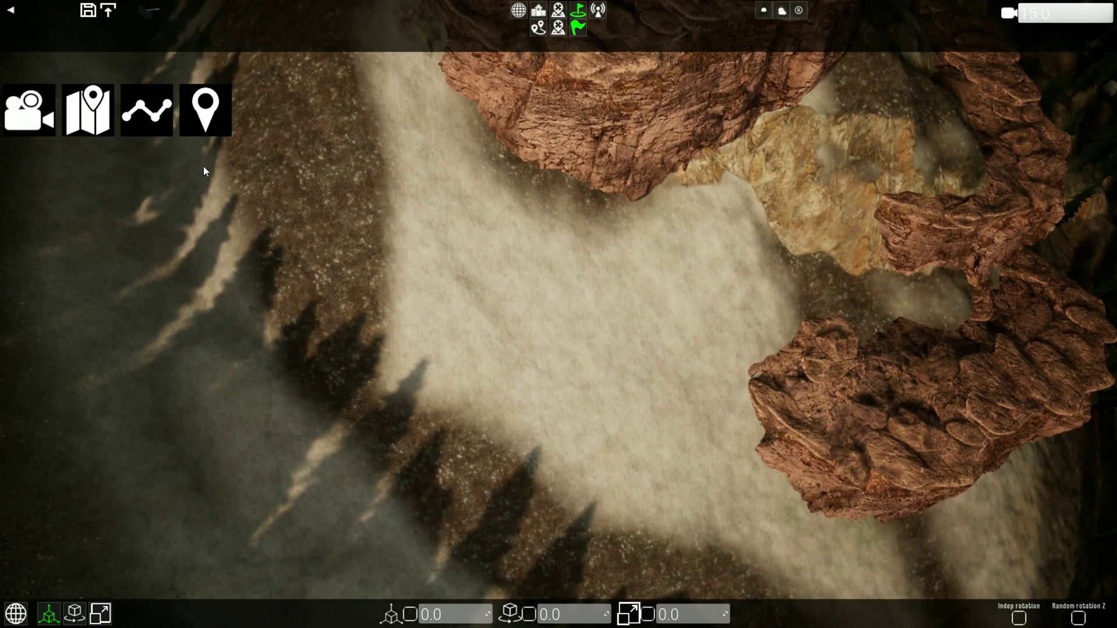
Add an insertion path and a point of insertion path on the slope near the insertion point.
left_click(154, 115)
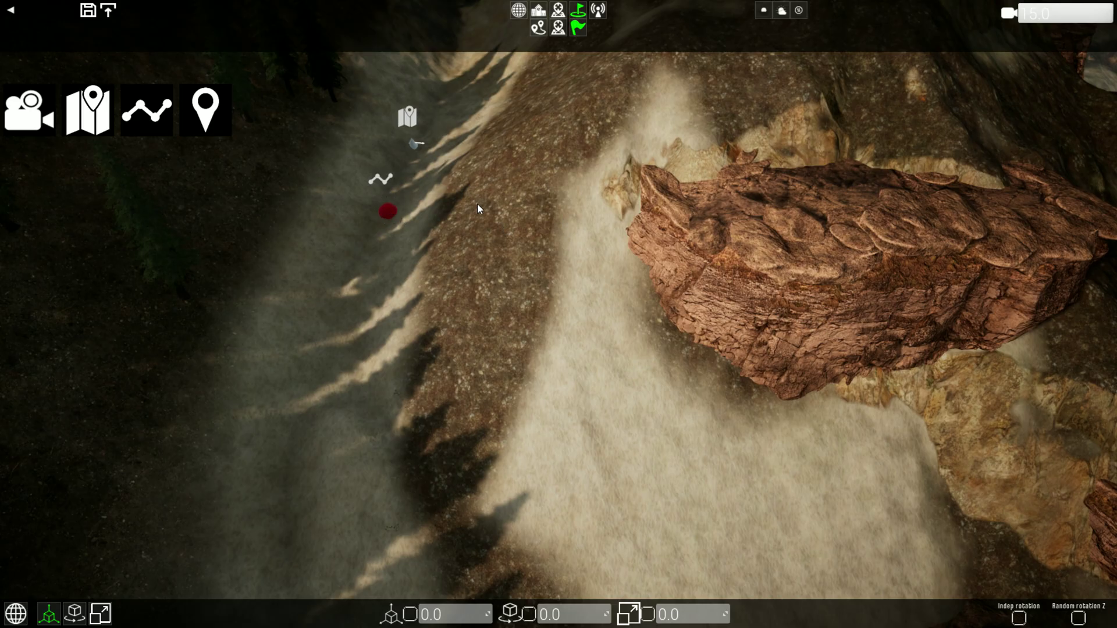
right_click_drag(478, 208, 518, 373)
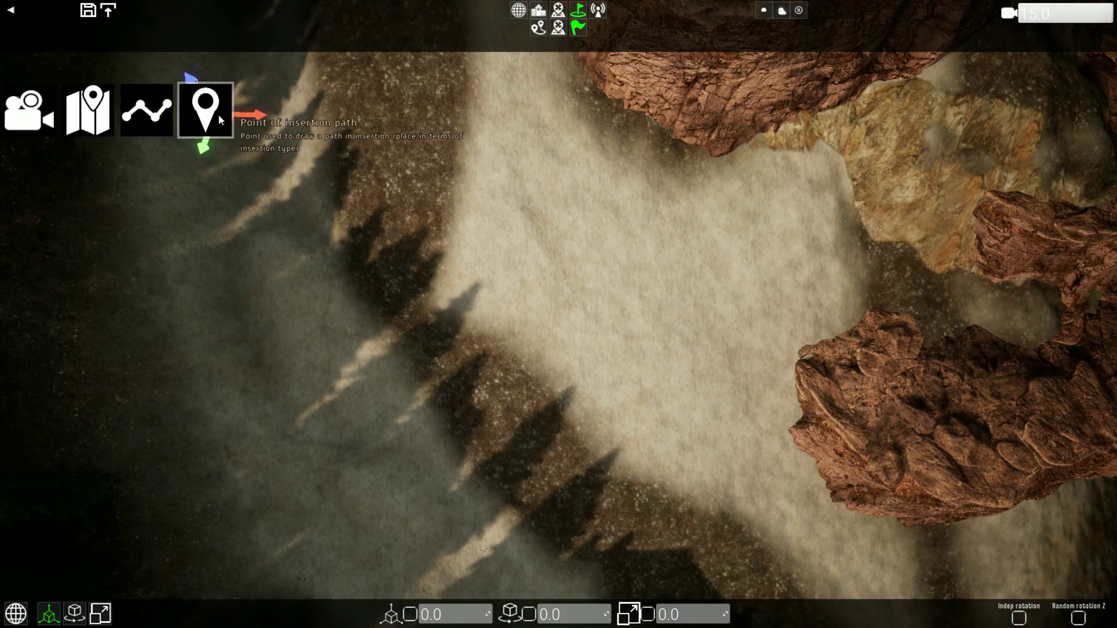
right_click_drag(585, 206, 466, 128)
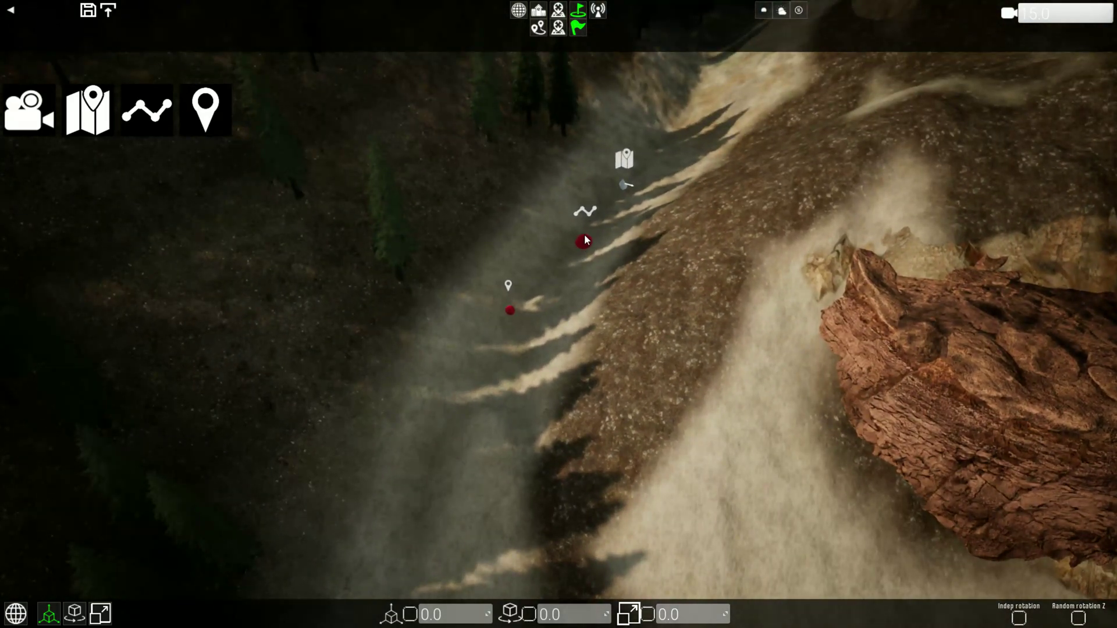
Associate the point of insertion path with the insertion path and deselect the path.
left_click(587, 242)
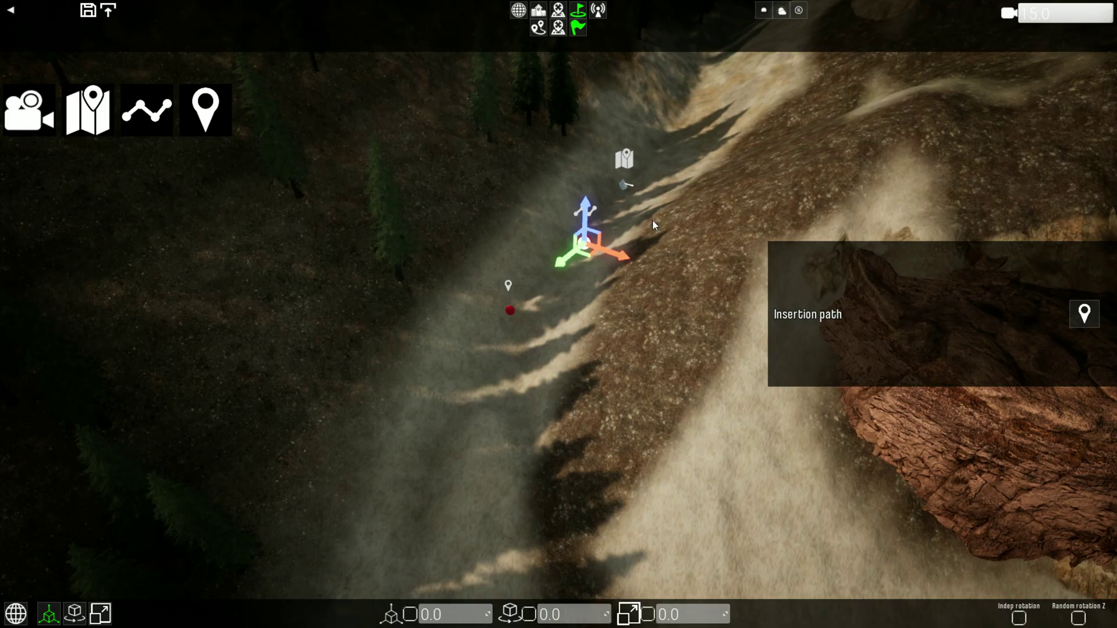
left_click(1085, 315)
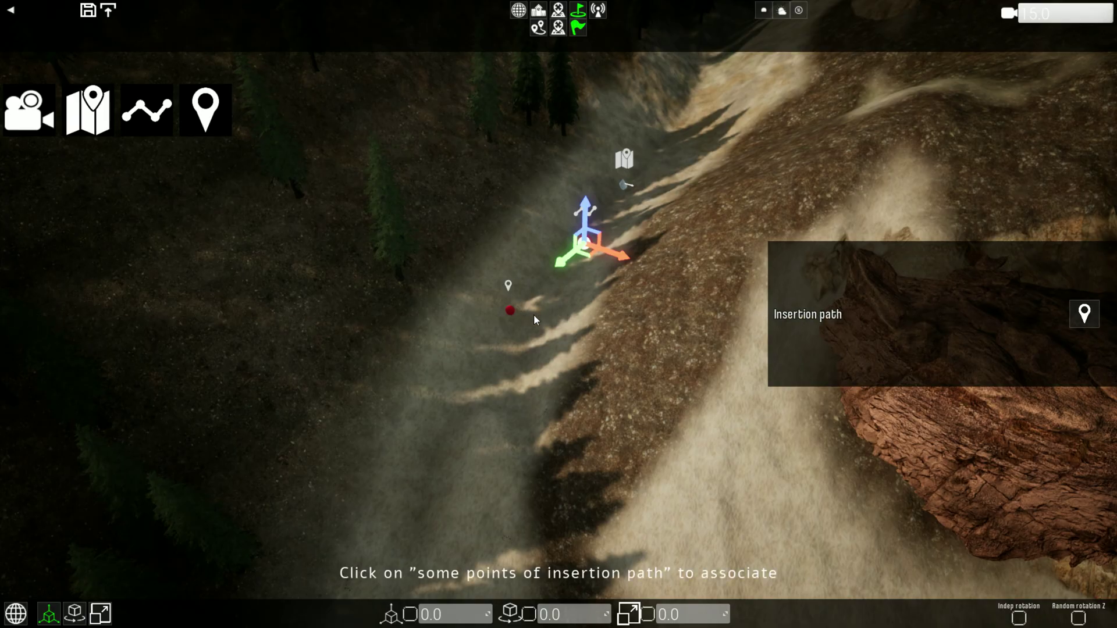
left_click(510, 312)
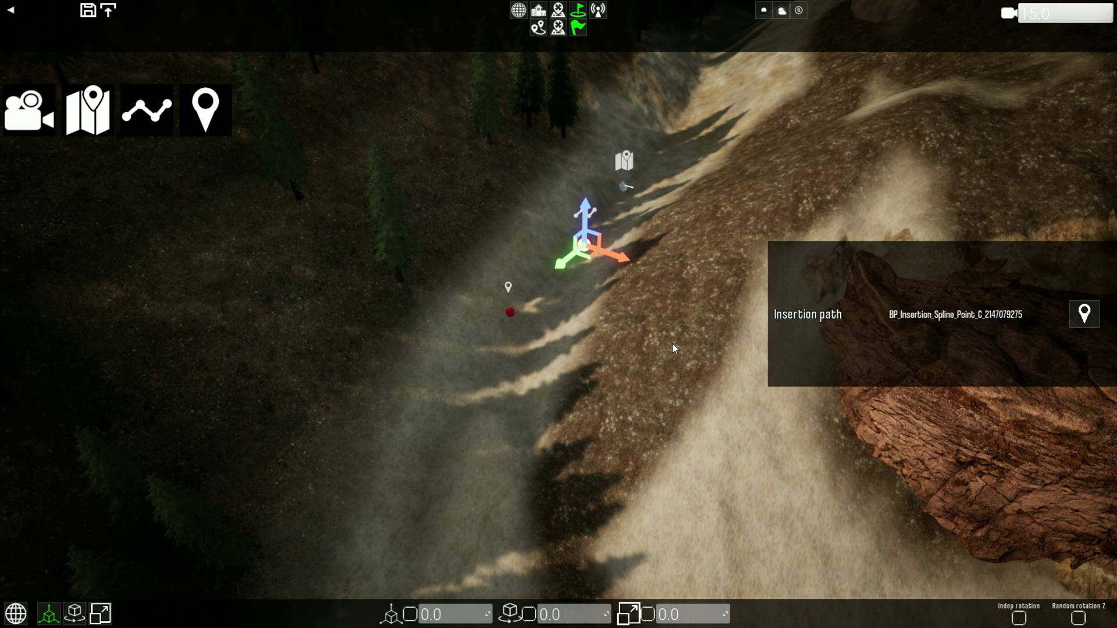
left_click(676, 366)
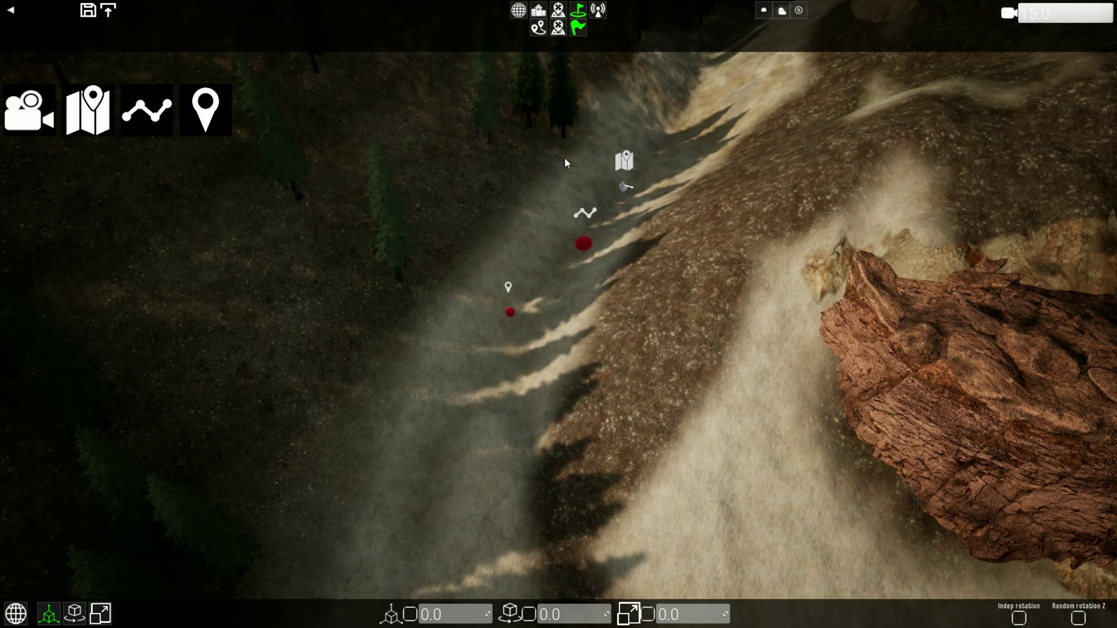
Step through the insertion point's available insertion types and return it to Helicopter.
right_click_drag(616, 315, 610, 309)
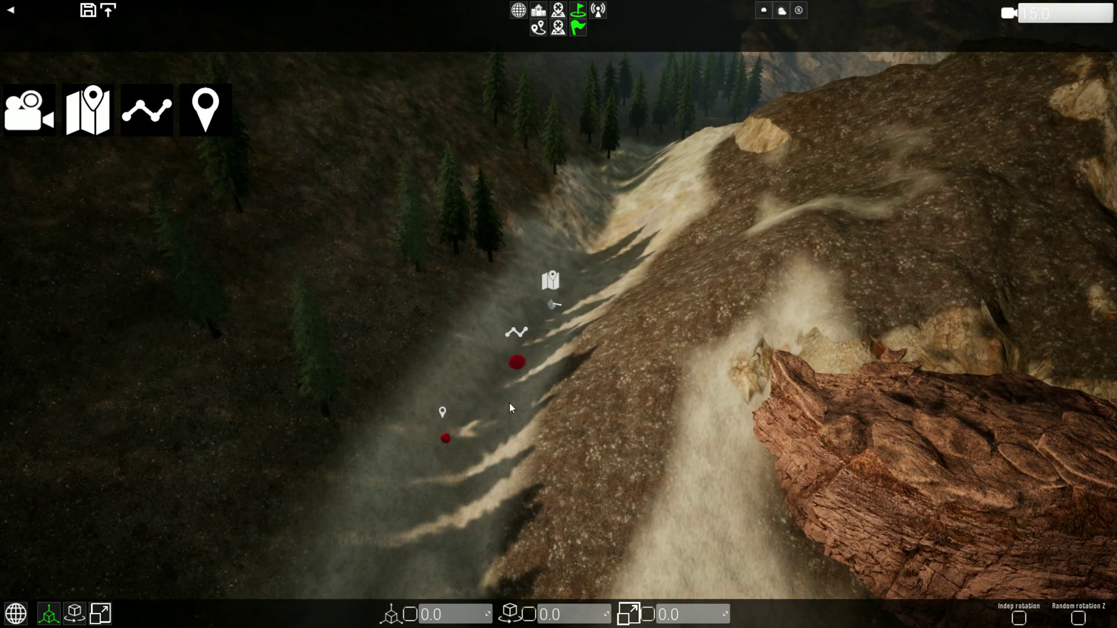
left_click(553, 306)
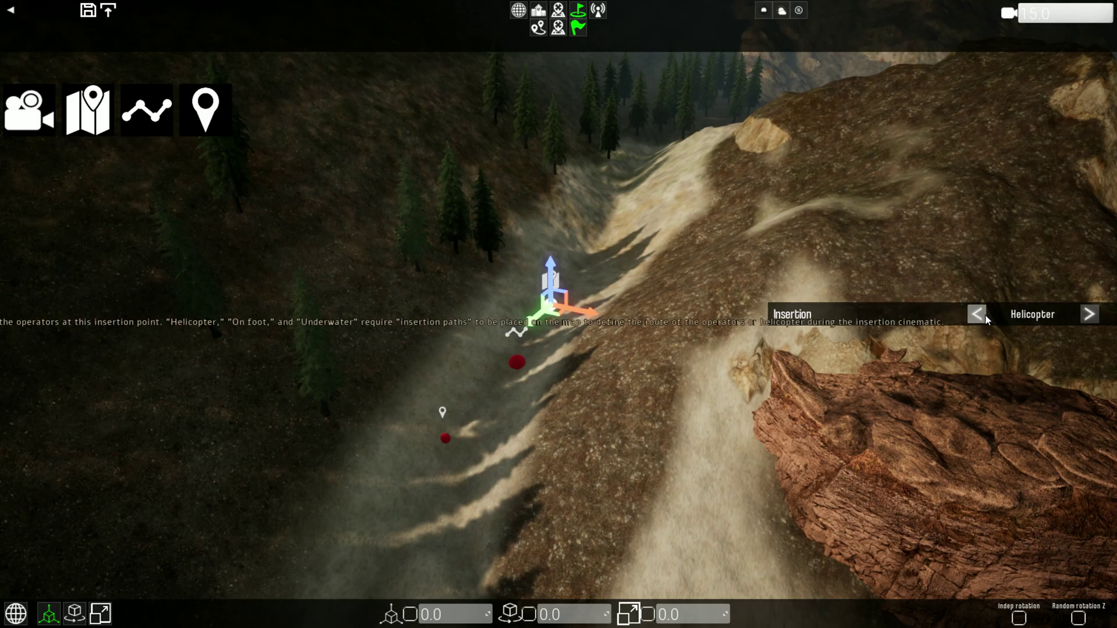
left_click(1095, 318)
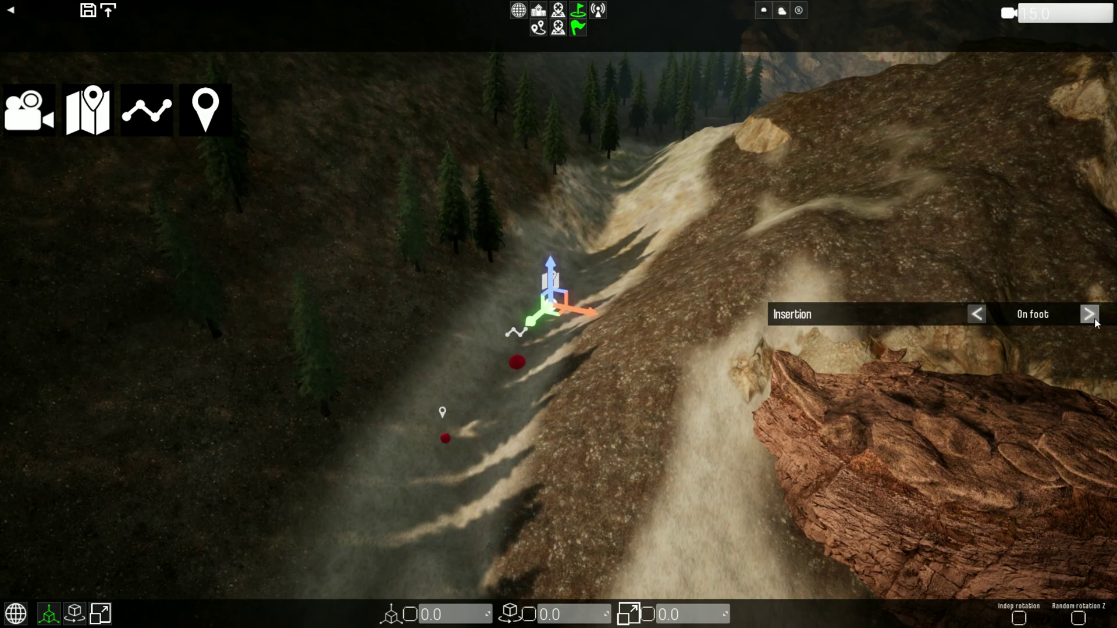
left_click(1094, 318)
left_click(1085, 319)
left_click(1094, 316)
Raise the insertion point above the slope and shift it slightly along its green axis.
left_click_drag(551, 266, 548, 71)
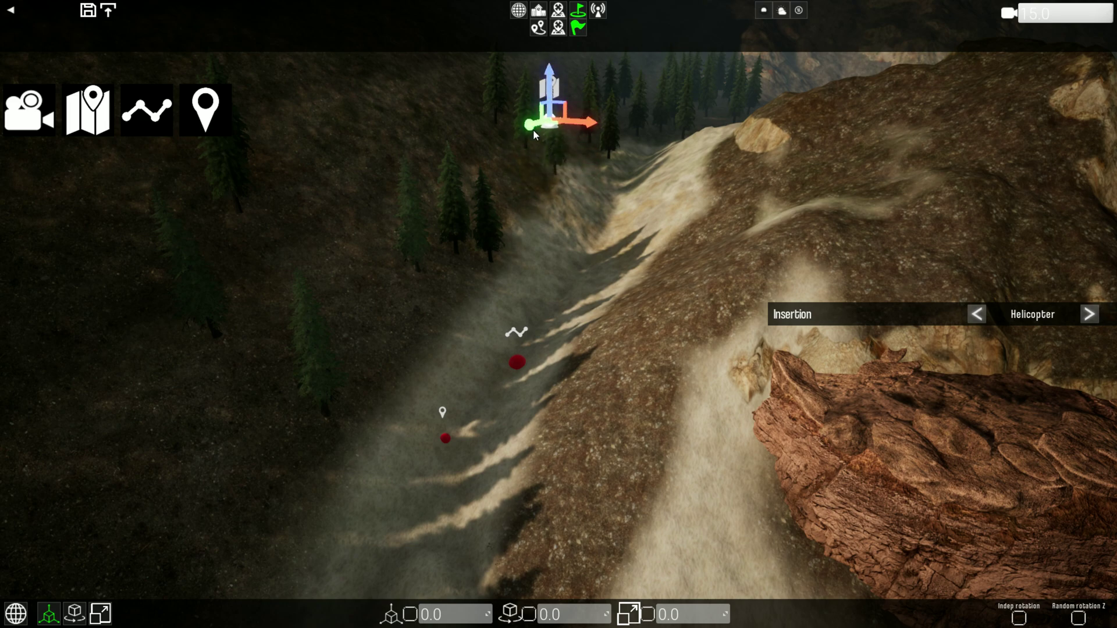
mouse_move(530, 128)
left_mouse_down()
mouse_move(497, 146)
mouse_move(501, 155)
mouse_move(540, 141)
left_mouse_up()
mouse_move(568, 280)
right_mouse_down()
mouse_move(689, 143)
mouse_move(568, 280)
right_mouse_up()
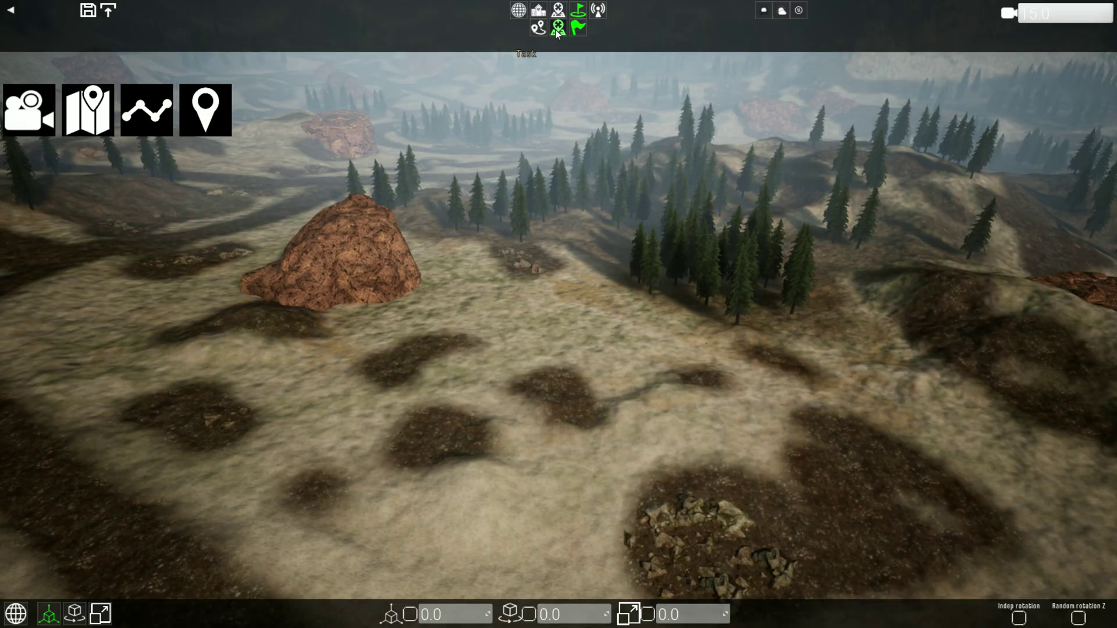
Browse the asset libraries for buildings, walls, vehicles and other props that can be placed on the map.
left_click(539, 10)
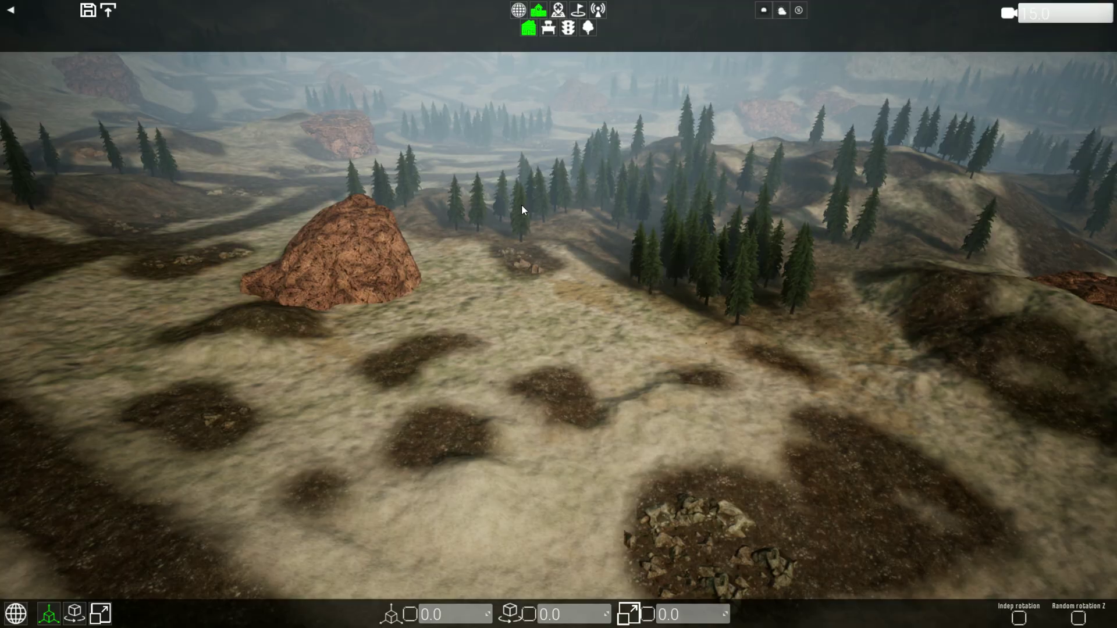
left_click(529, 30)
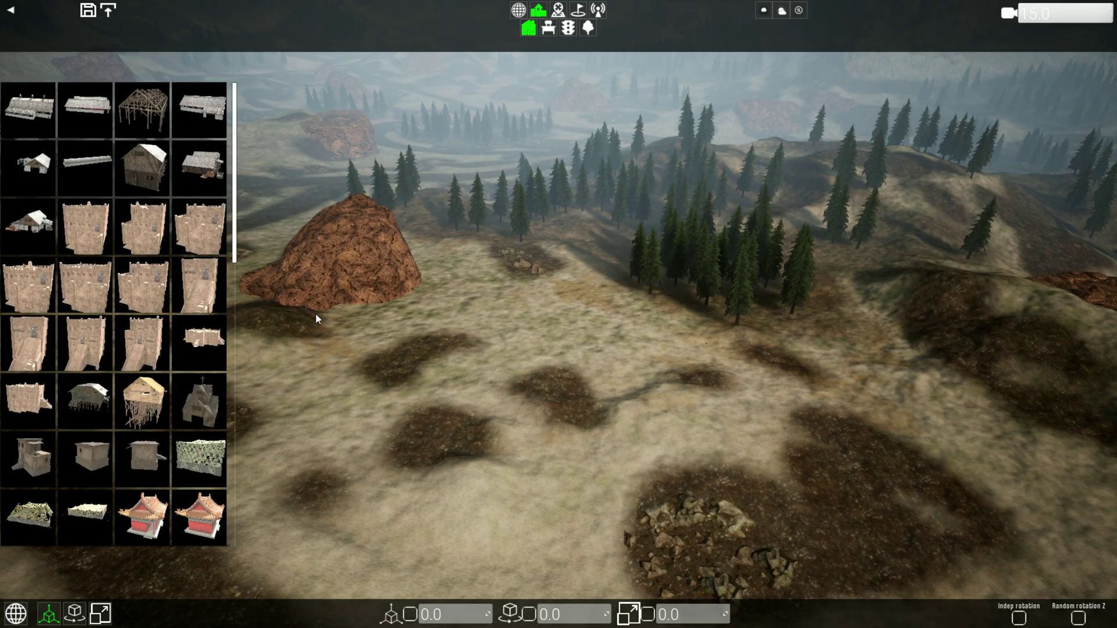
left_click(520, 16)
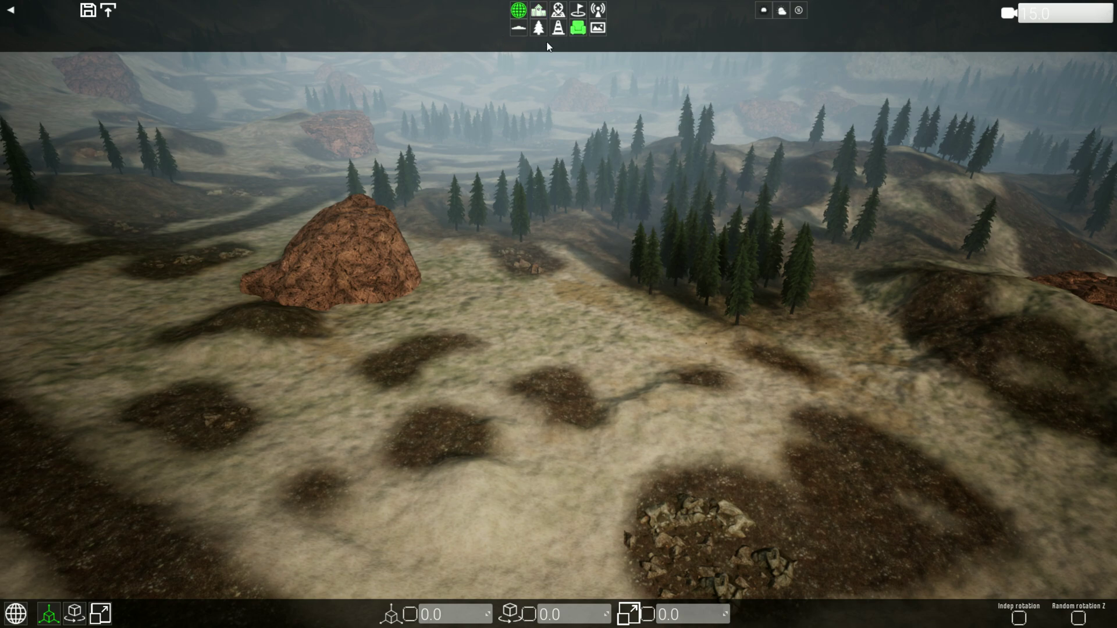
left_click(560, 32)
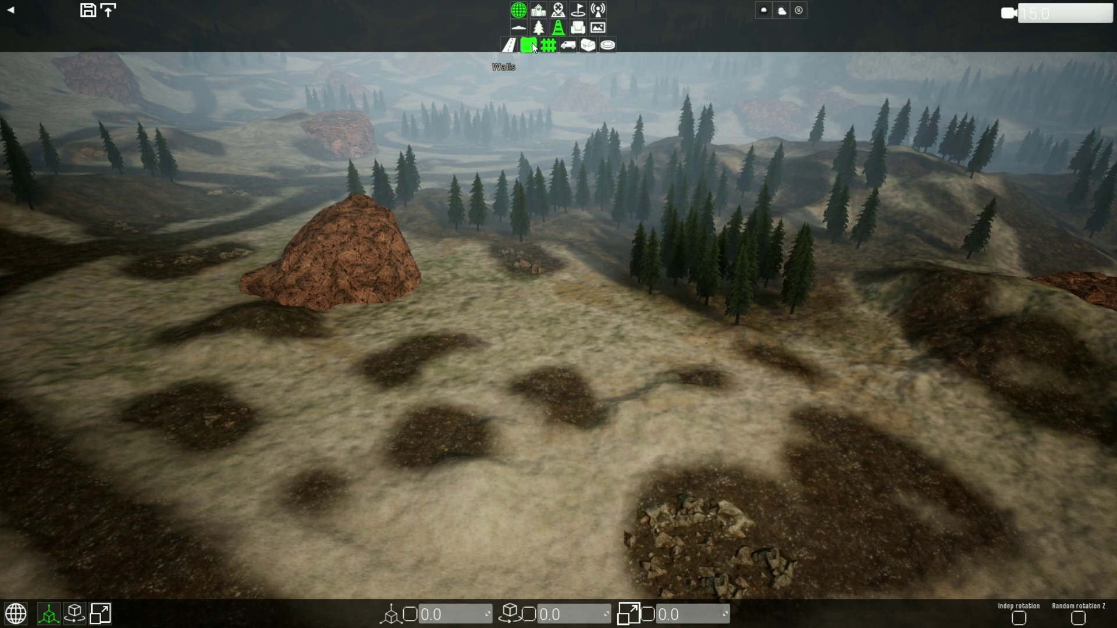
left_click(529, 45)
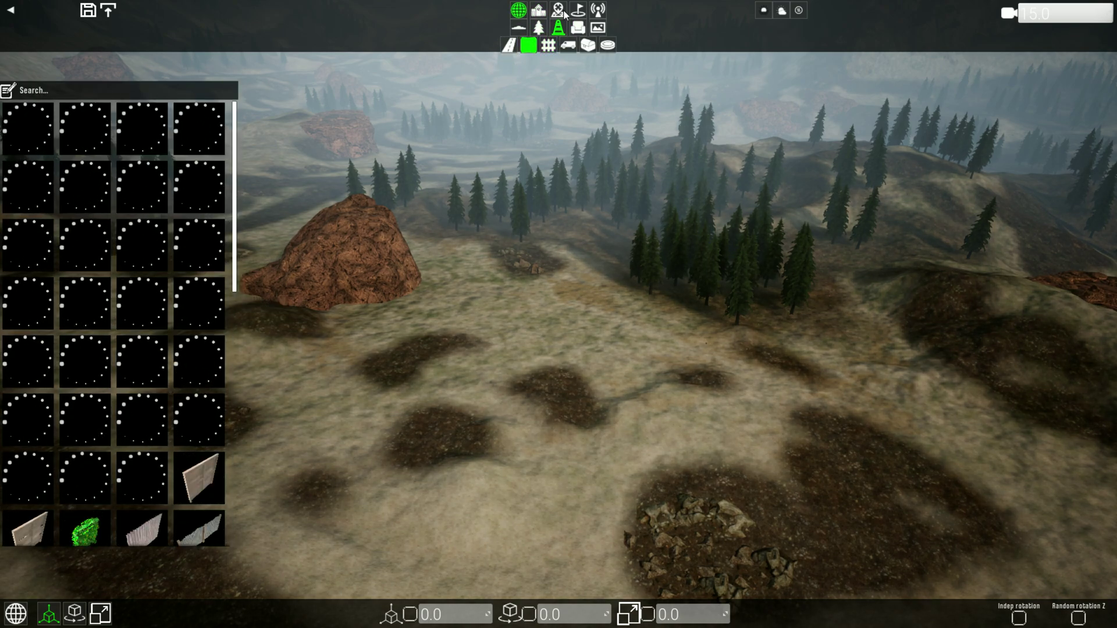
left_click(551, 47)
left_click(569, 48)
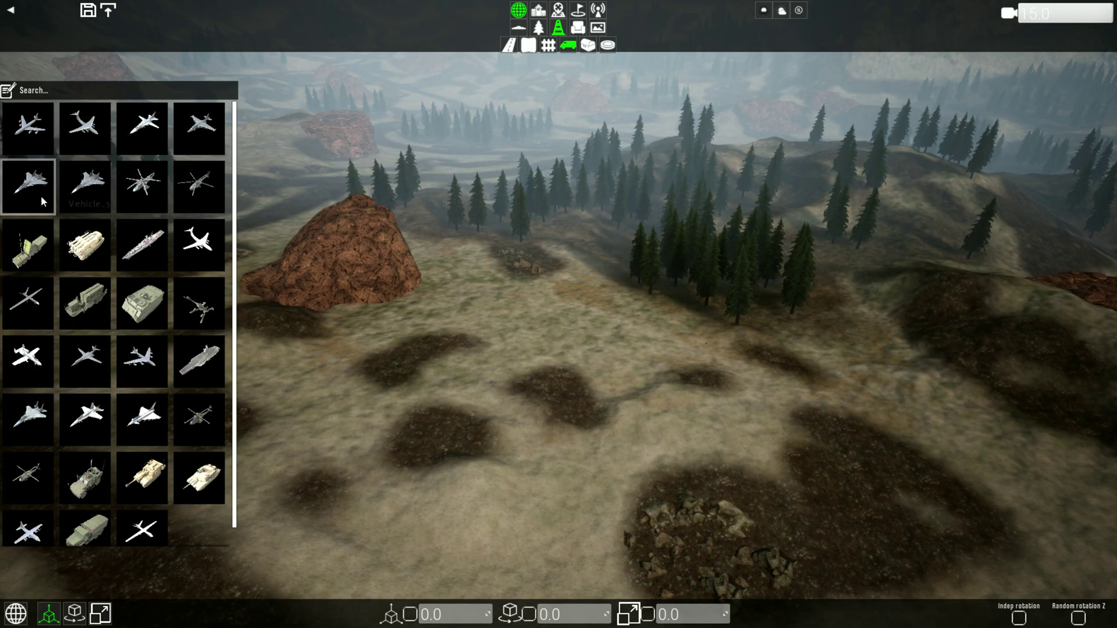
left_click(586, 47)
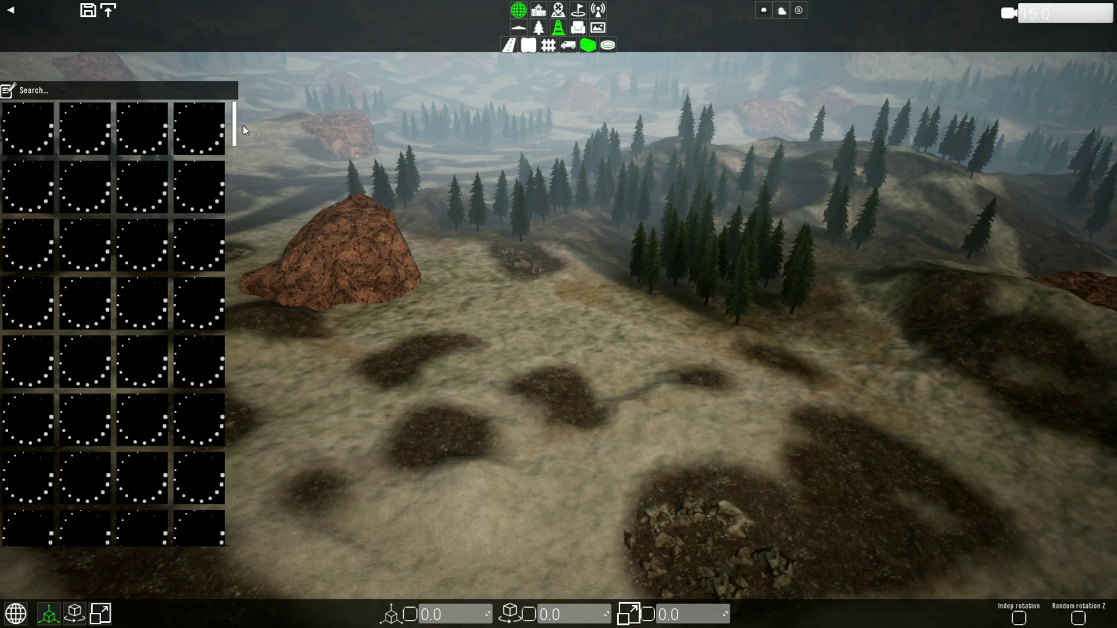
Place the two-storey mud-brick house with a covered balcony on the dirt patch in front of the red rock.
left_click(538, 10)
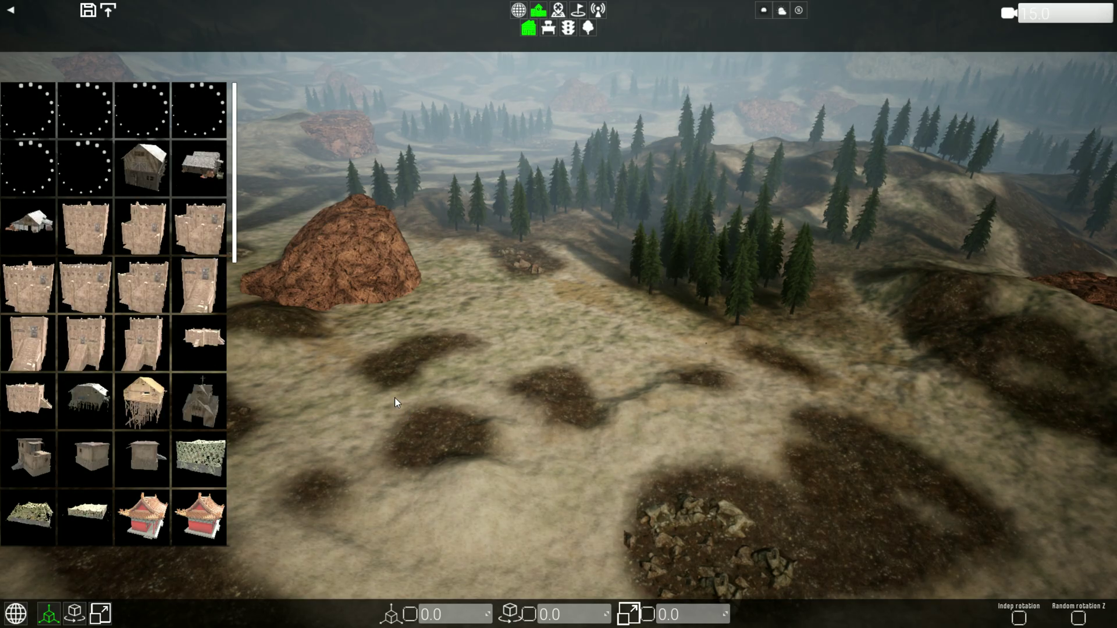
right_click_drag(393, 403, 624, 414)
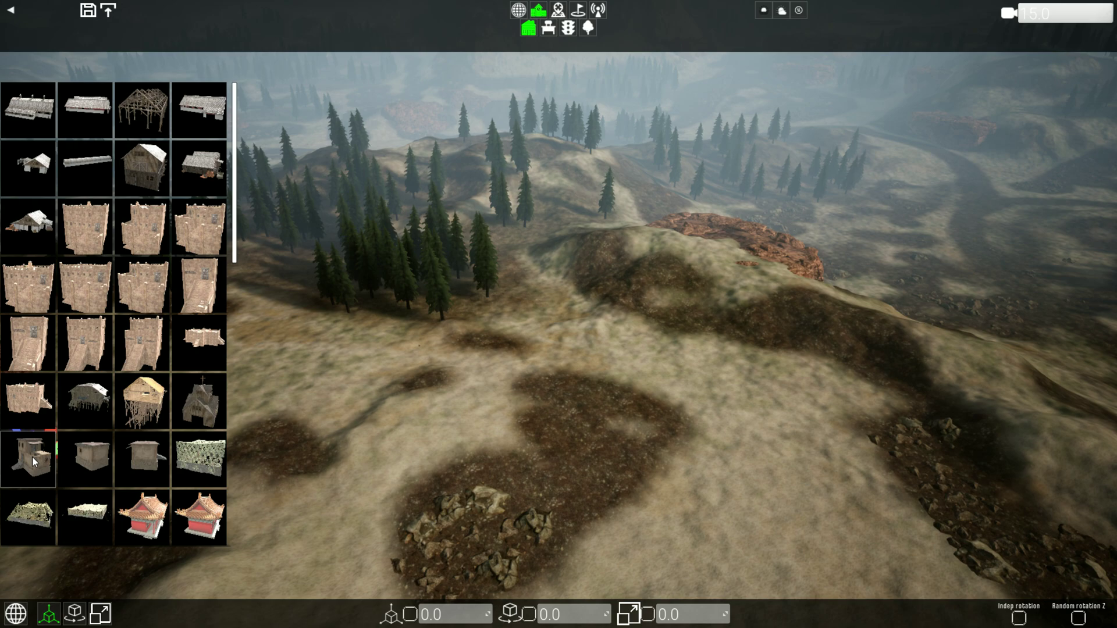
right_click_drag(489, 388, 250, 349)
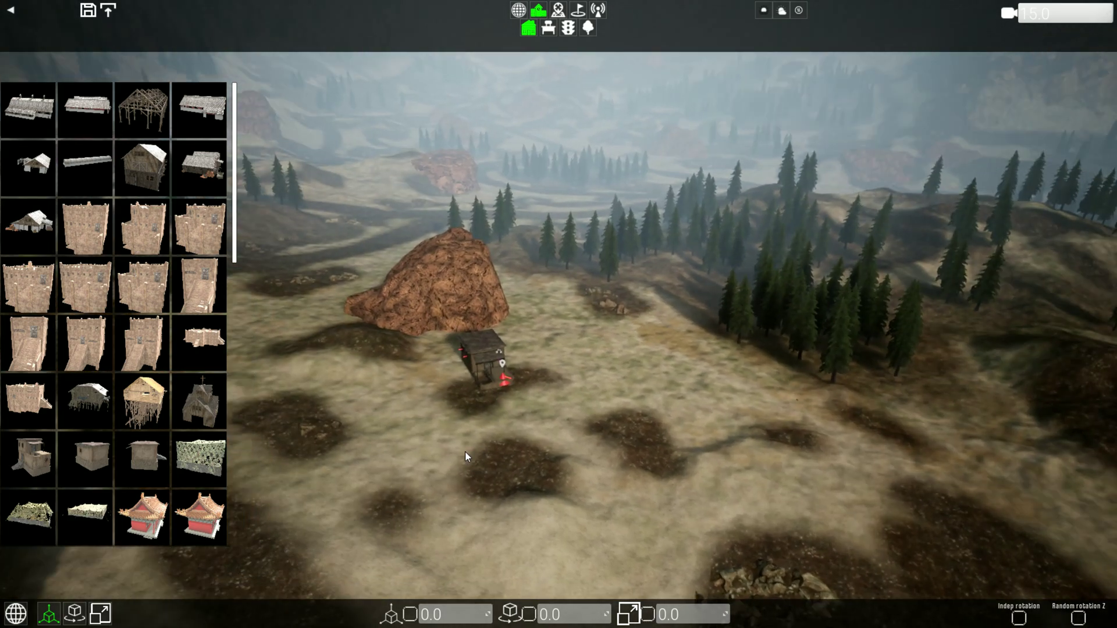
key("w")
key("a")
key("d")
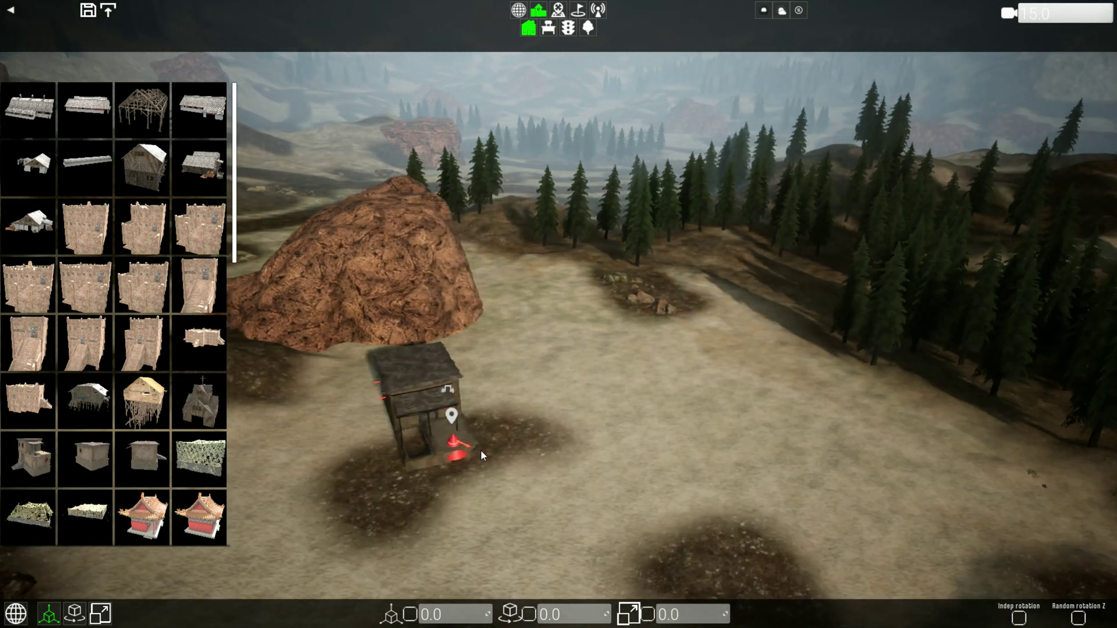
key("s")
key("w")
right_click_drag(473, 447, 245, 582)
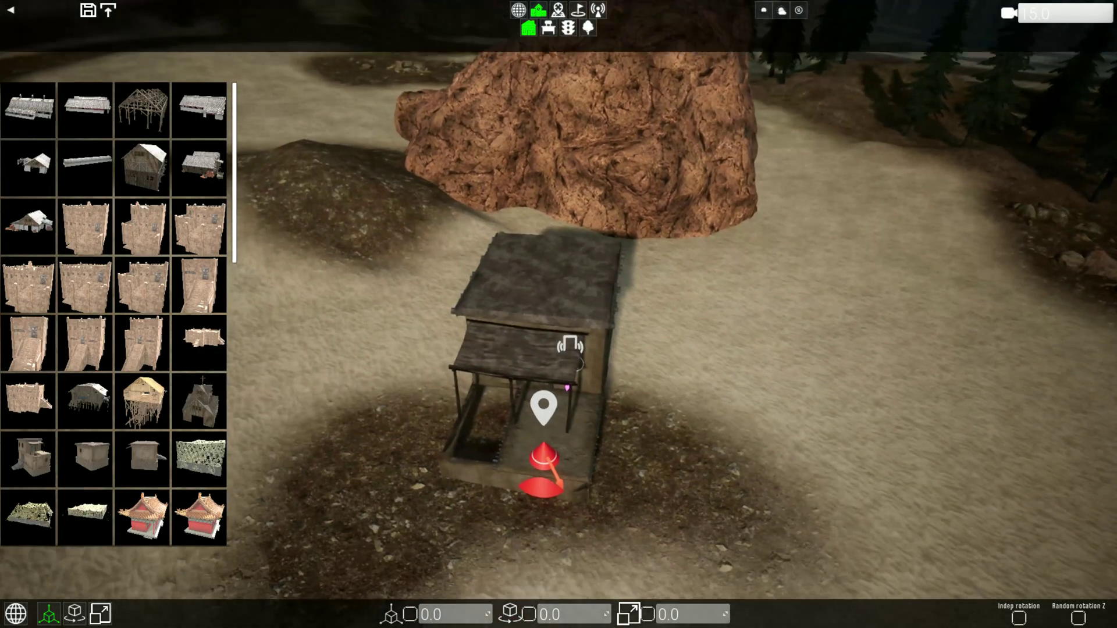
right_click_drag(462, 346, 417, 343)
Raise the house along its vertical axis until its lower storey sits above the ground, then deselect it.
left_click(469, 294)
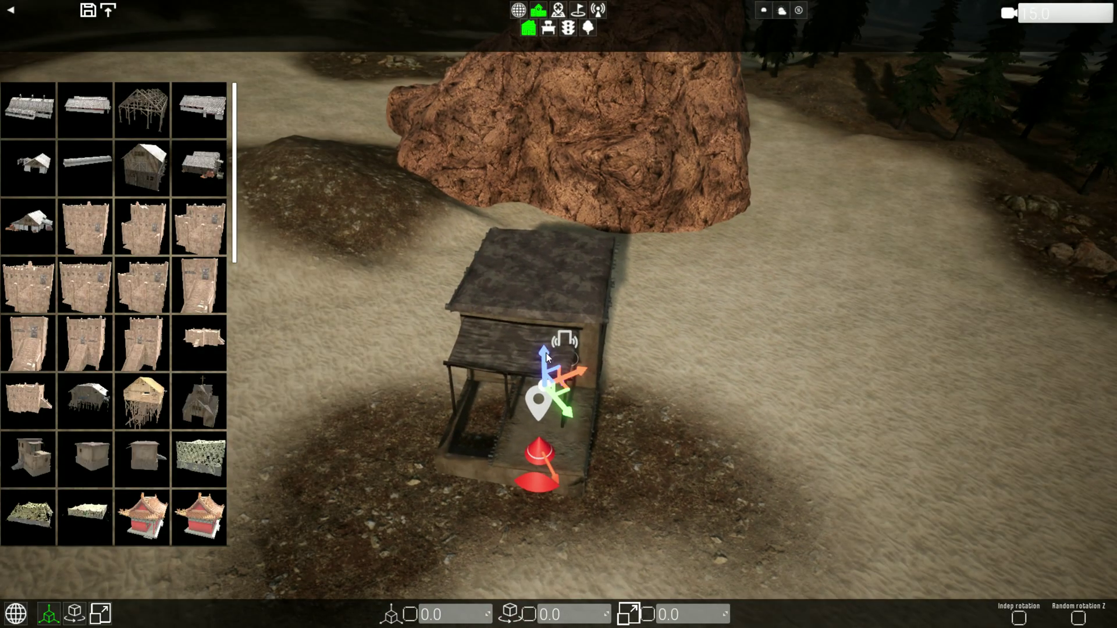
left_click_drag(547, 357, 564, 254)
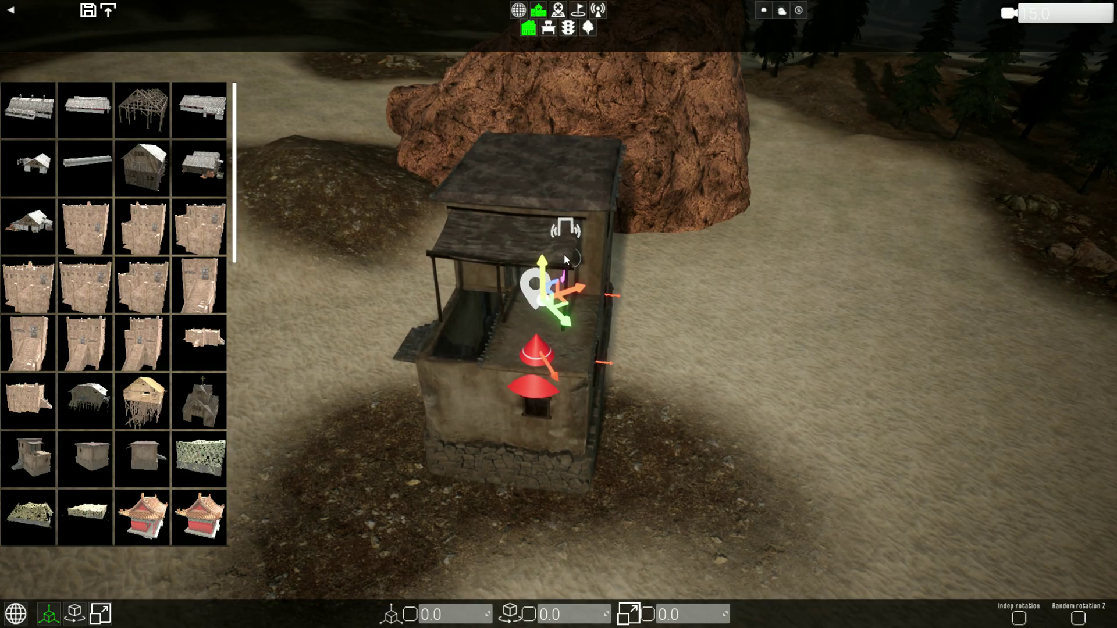
left_click(729, 389)
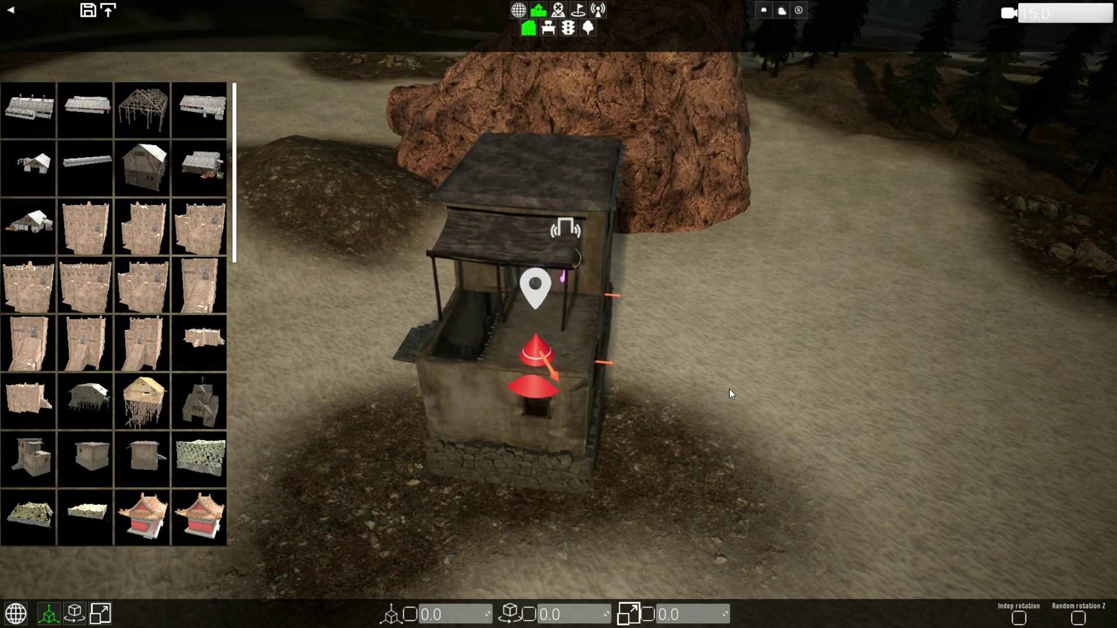
Shift the house slightly and rotate it a little with the rotation gizmo, then switch back to moving and deselect it.
left_click(588, 202)
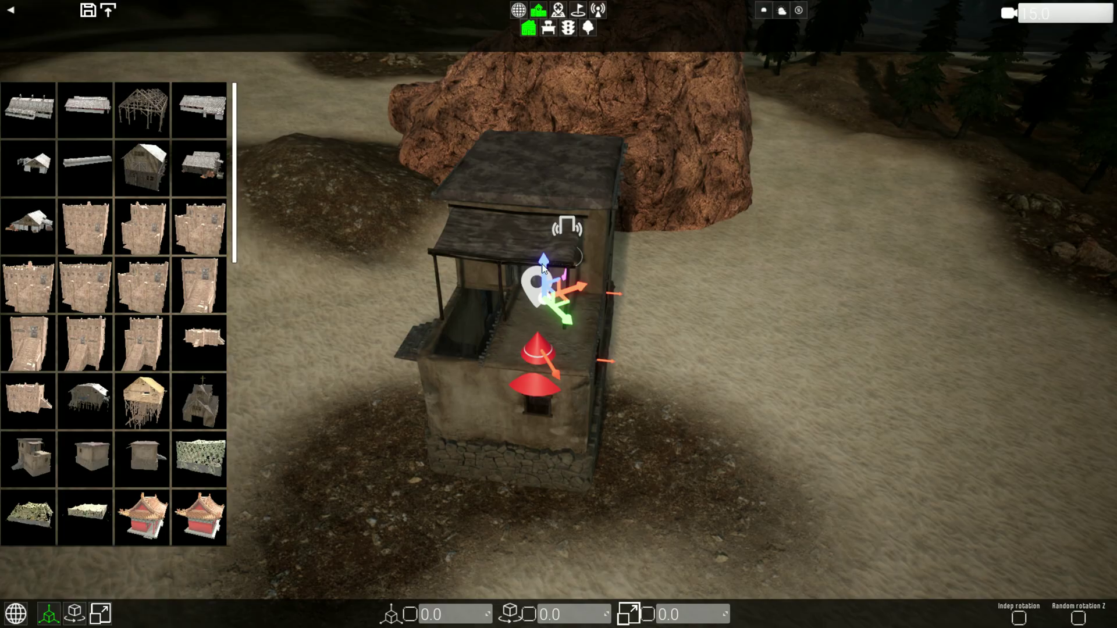
left_click_drag(543, 263, 572, 309)
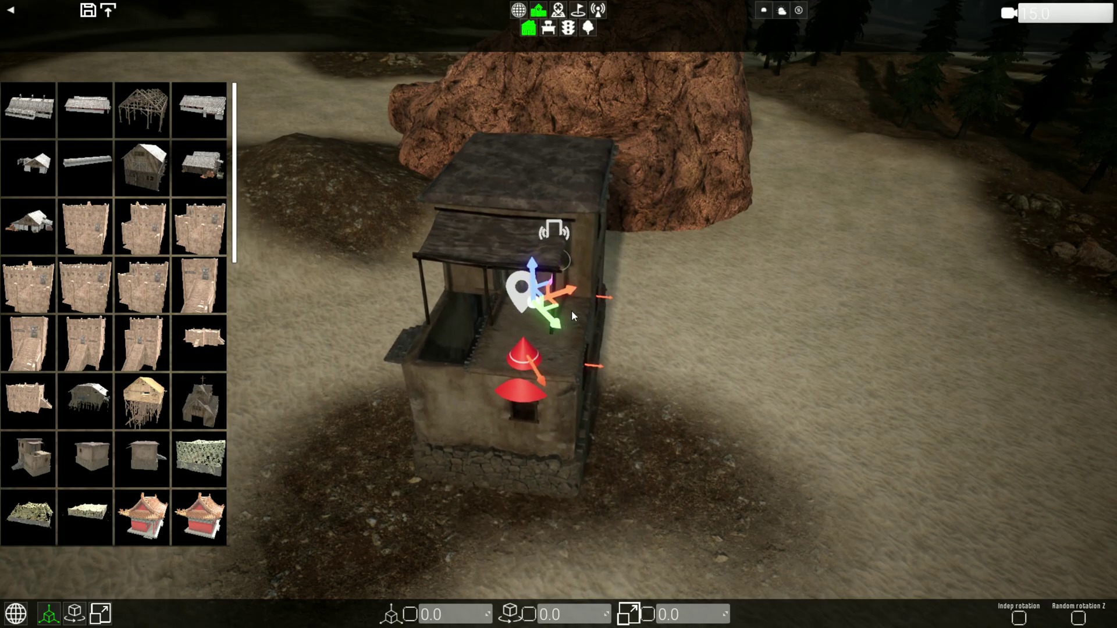
left_click(76, 614)
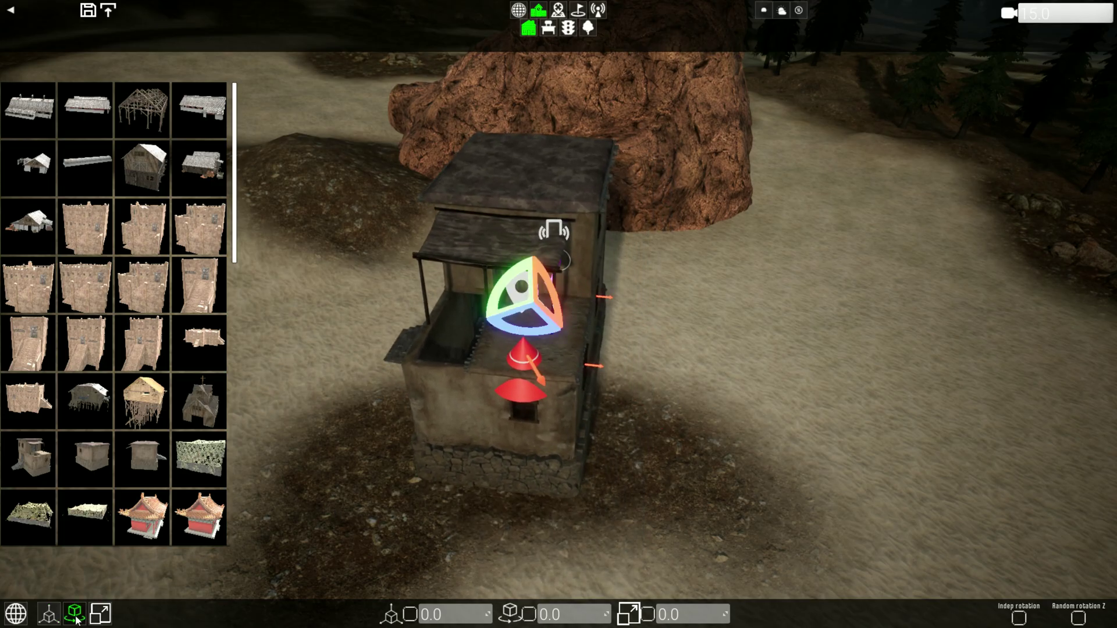
left_click_drag(508, 285, 508, 285)
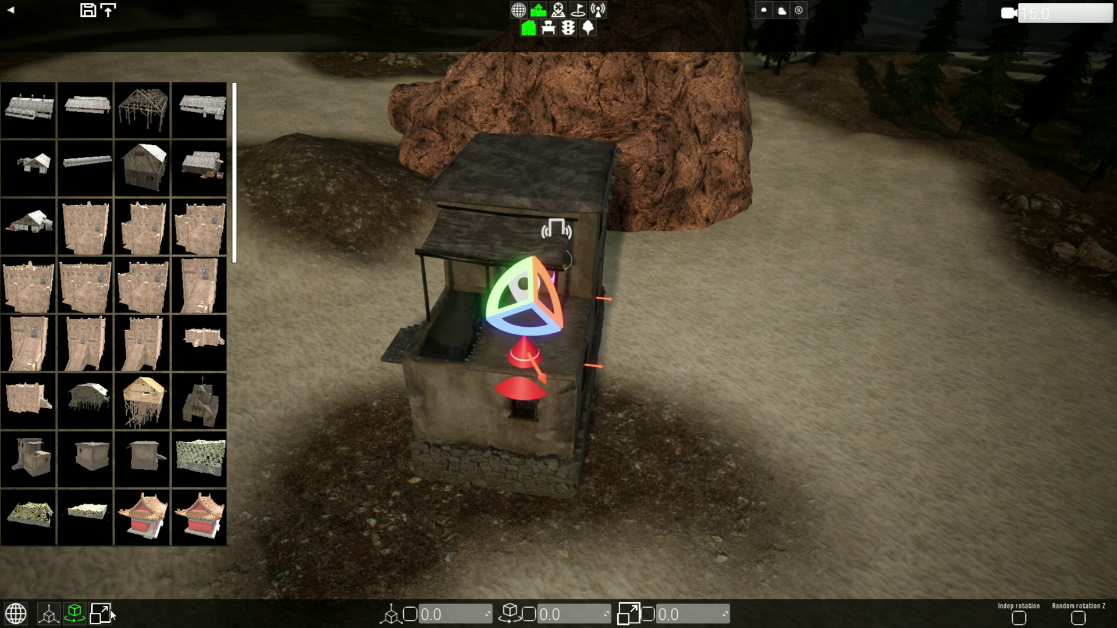
left_click(50, 621)
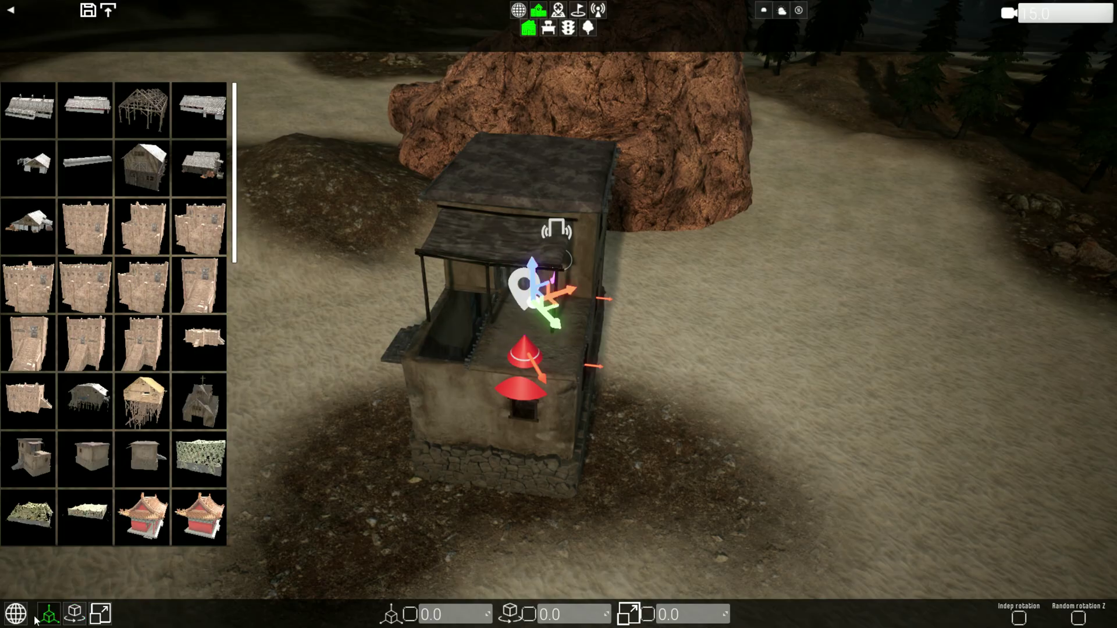
left_click(466, 549)
Examine the spawn and objective markers on the house's balcony and around its walls from close up.
key("a")
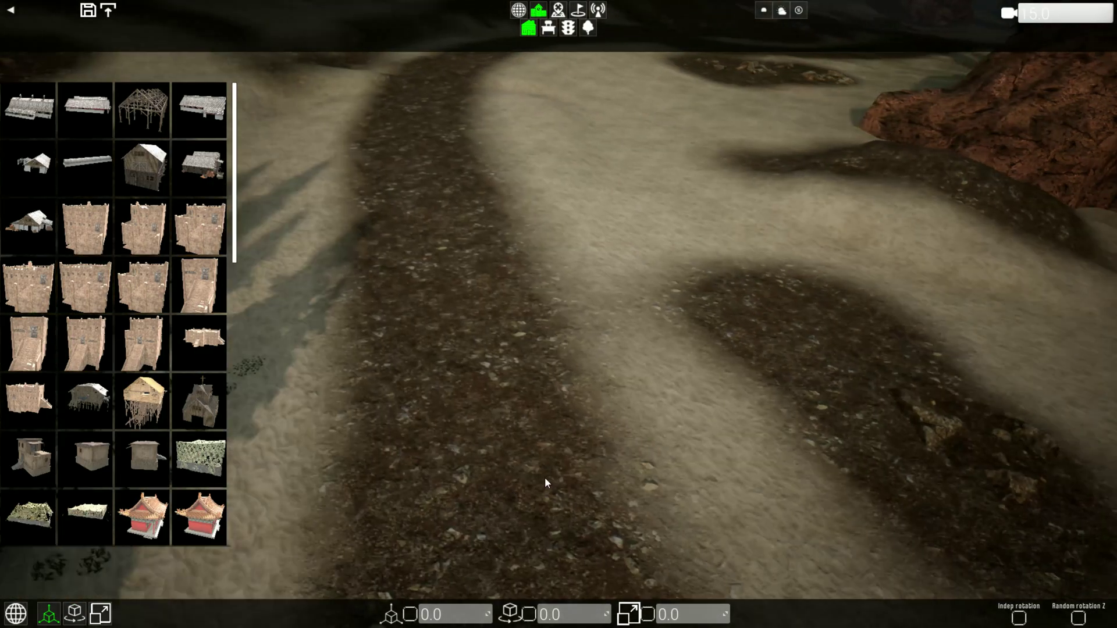
right_click_drag(545, 482, 870, 390)
key("w")
key("s")
right_click_drag(582, 361, 527, 429)
key("w")
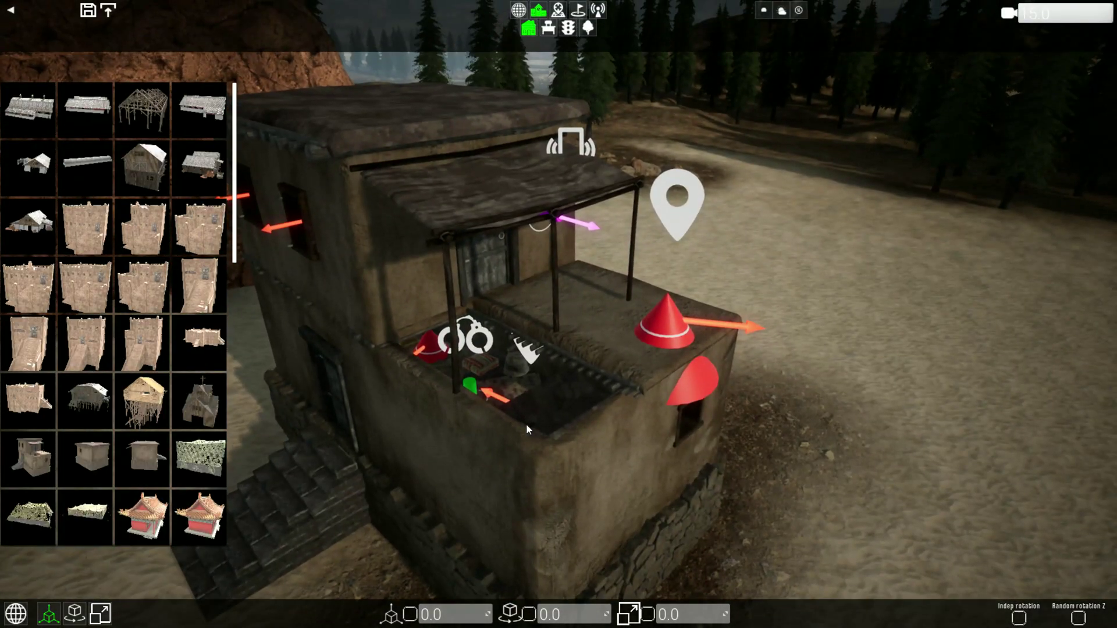
left_click(493, 348)
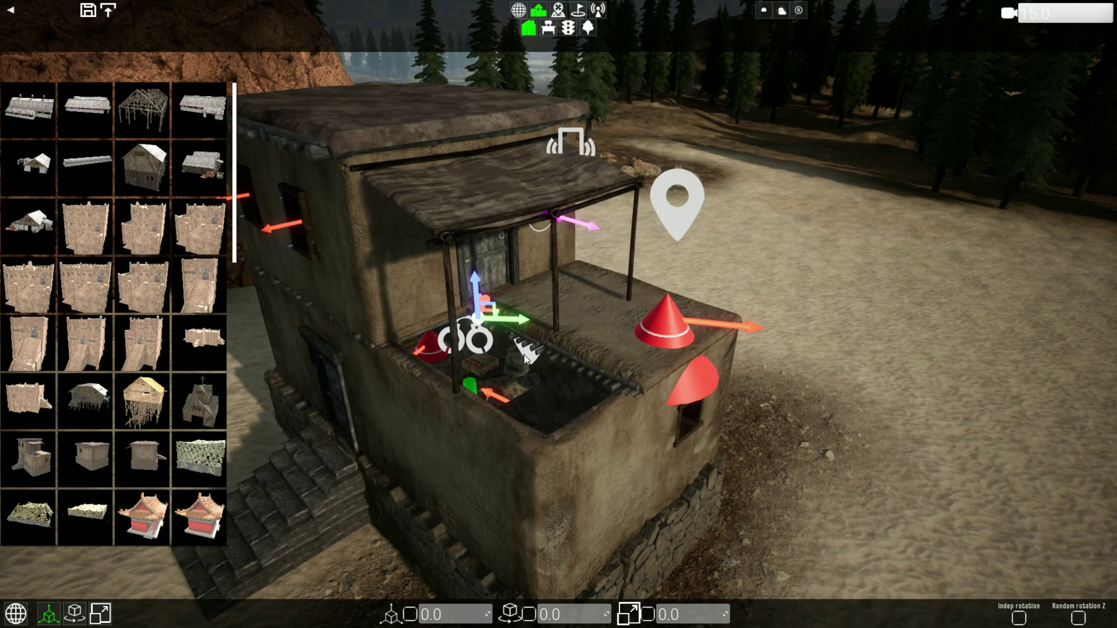
left_click(847, 346)
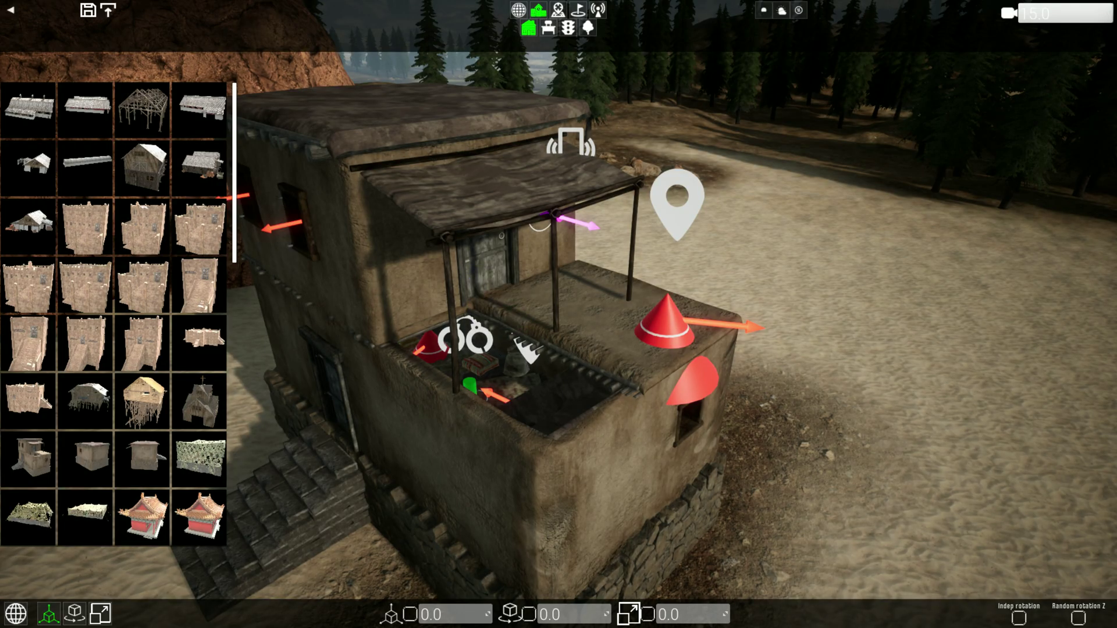
key("s")
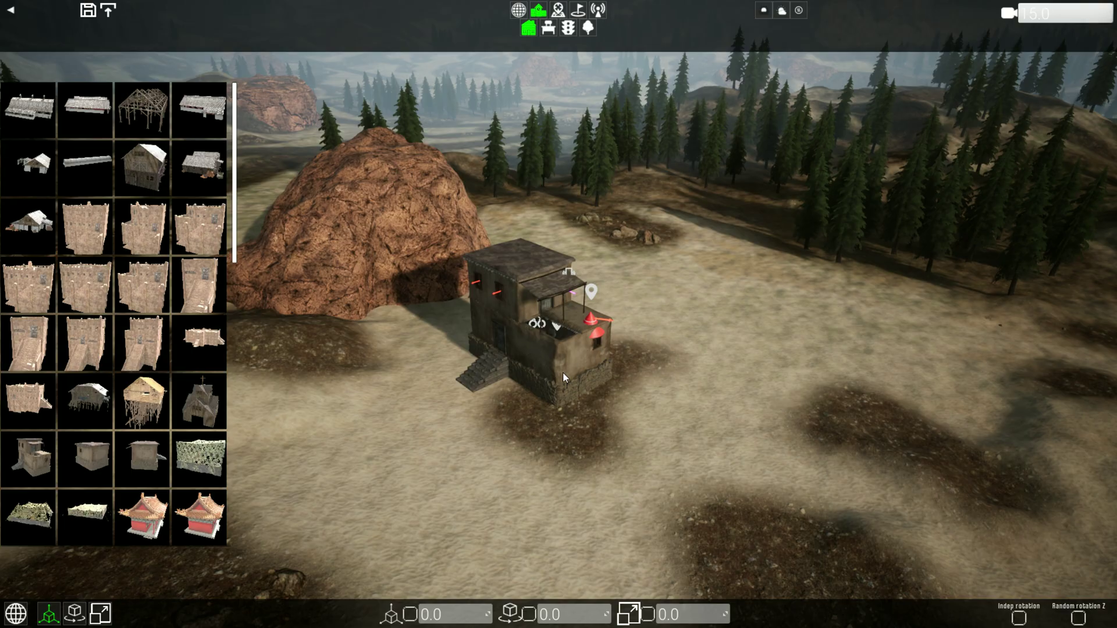
Place stacked wooden crates, a covered pallet, blue barrels and a blue shipping container on the ground around the house.
right_click_drag(564, 373, 531, 288)
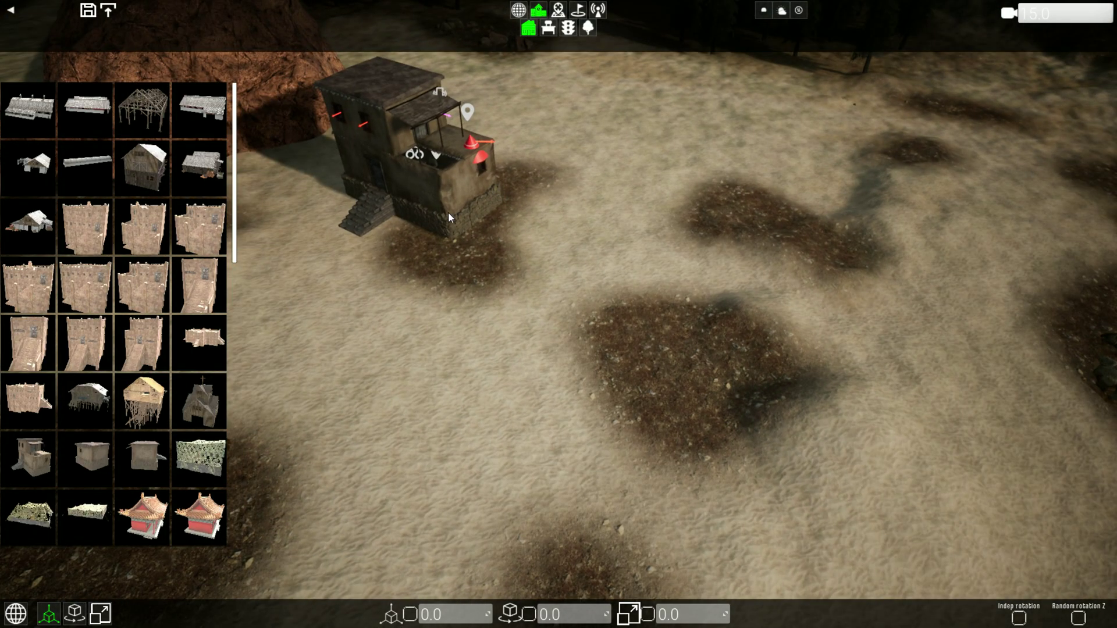
left_click(549, 29)
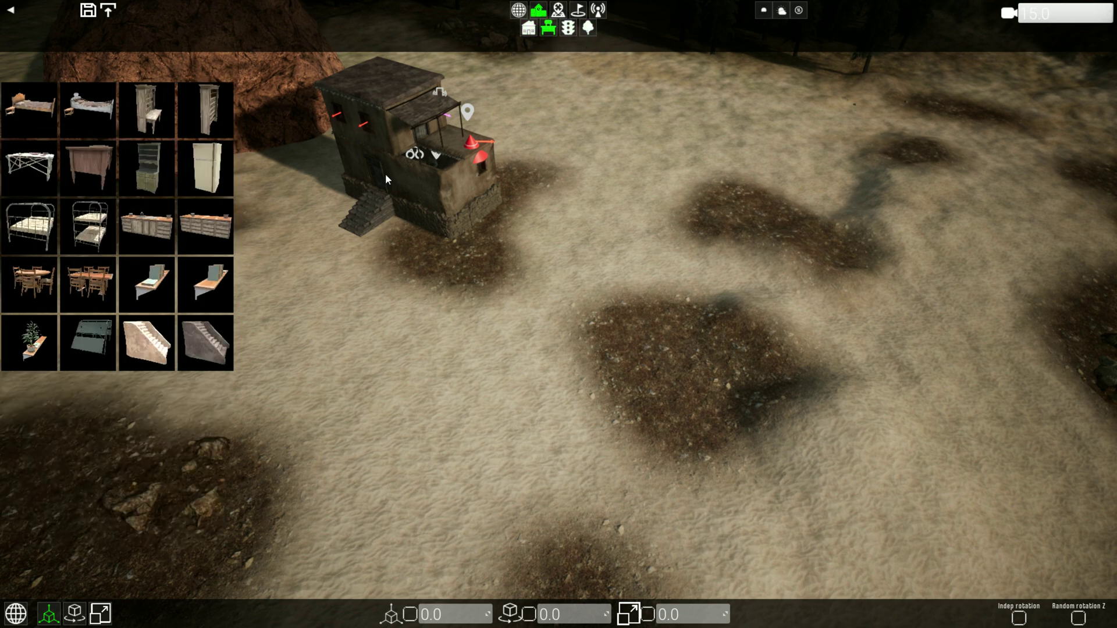
left_click(568, 32)
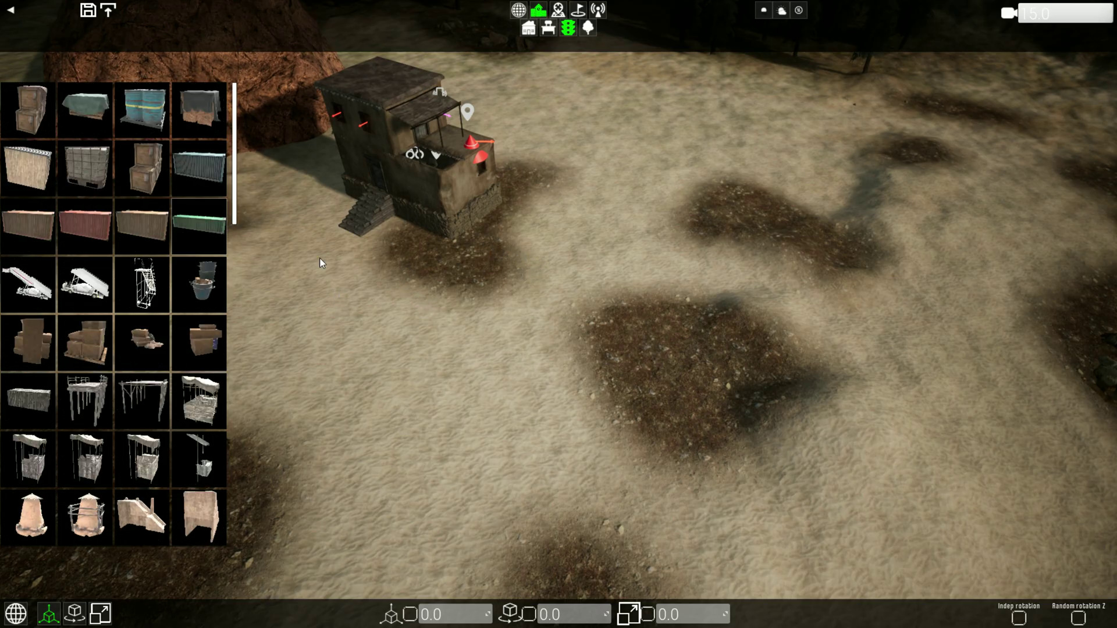
right_click_drag(559, 314, 588, 401)
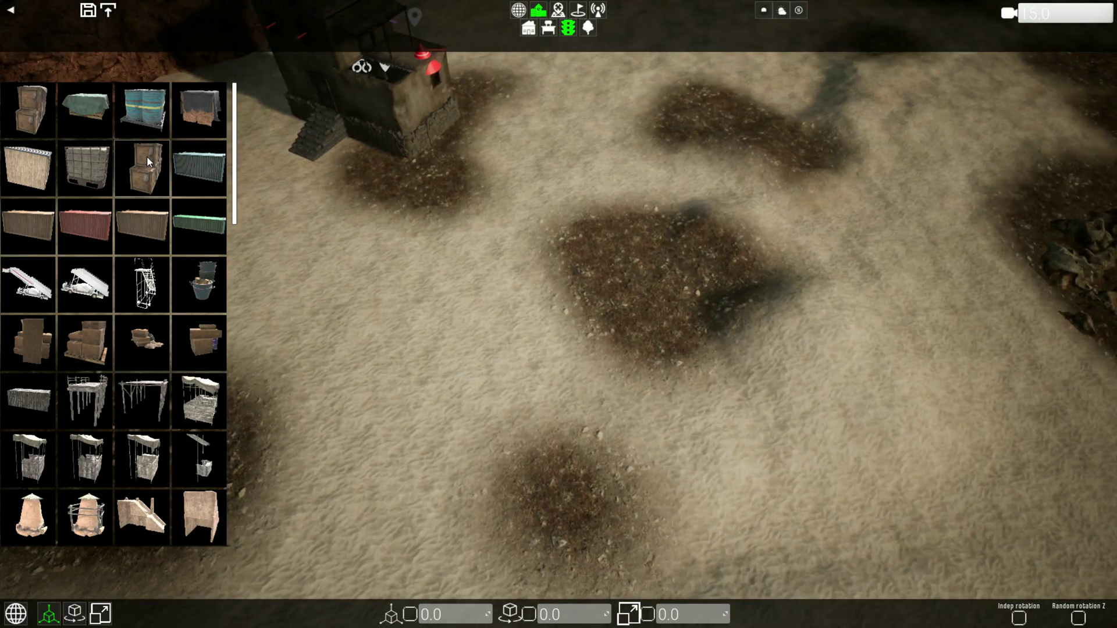
key("a")
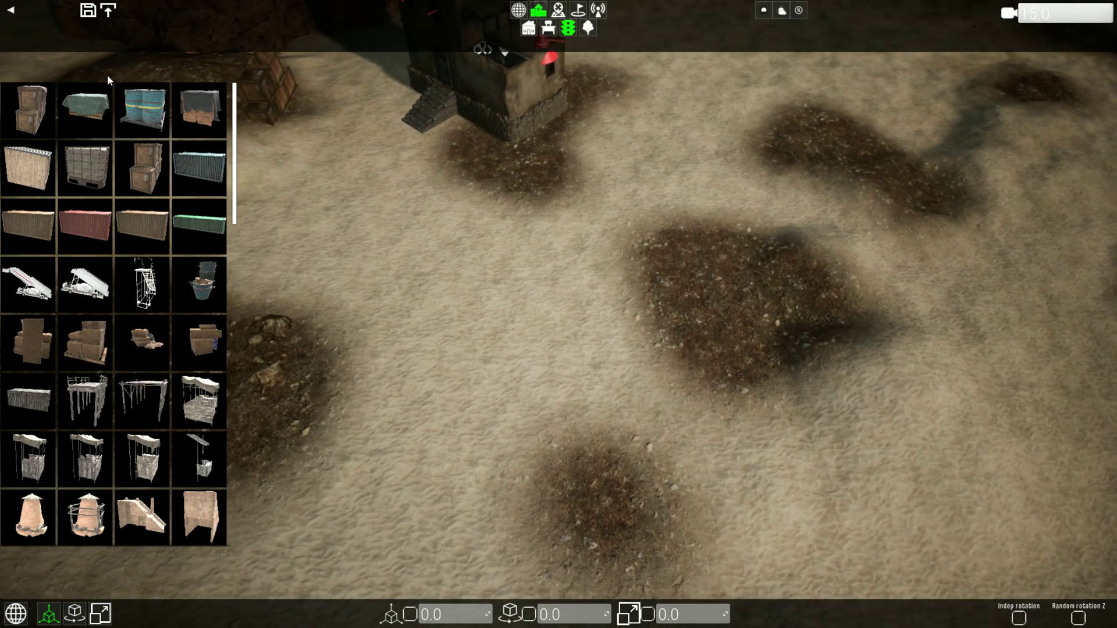
key("w")
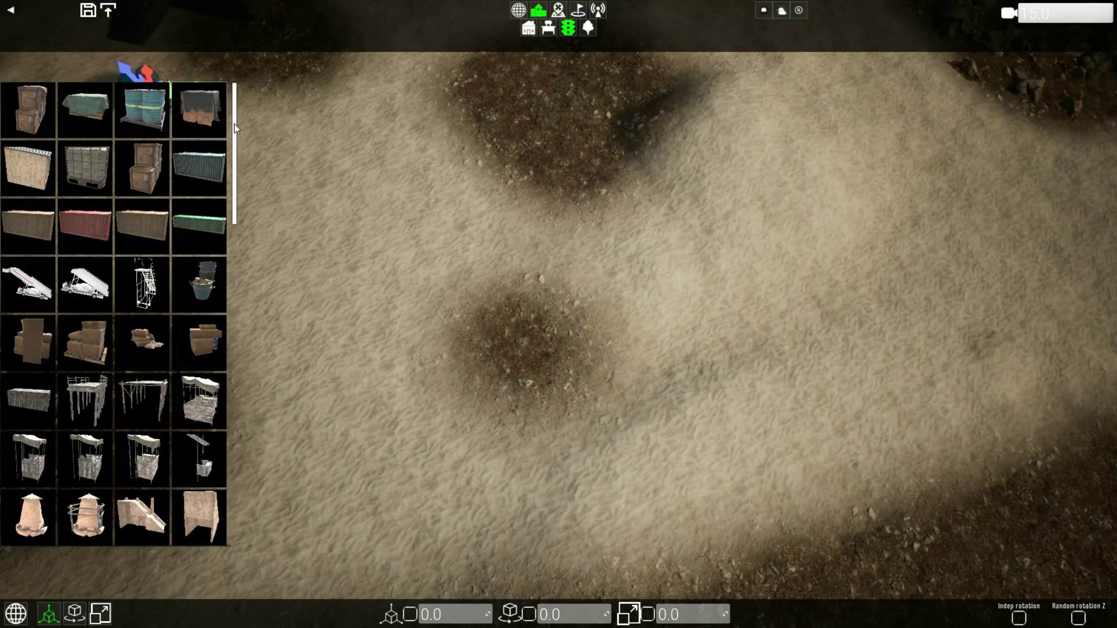
right_click_drag(322, 137, 226, 119)
left_click(209, 160)
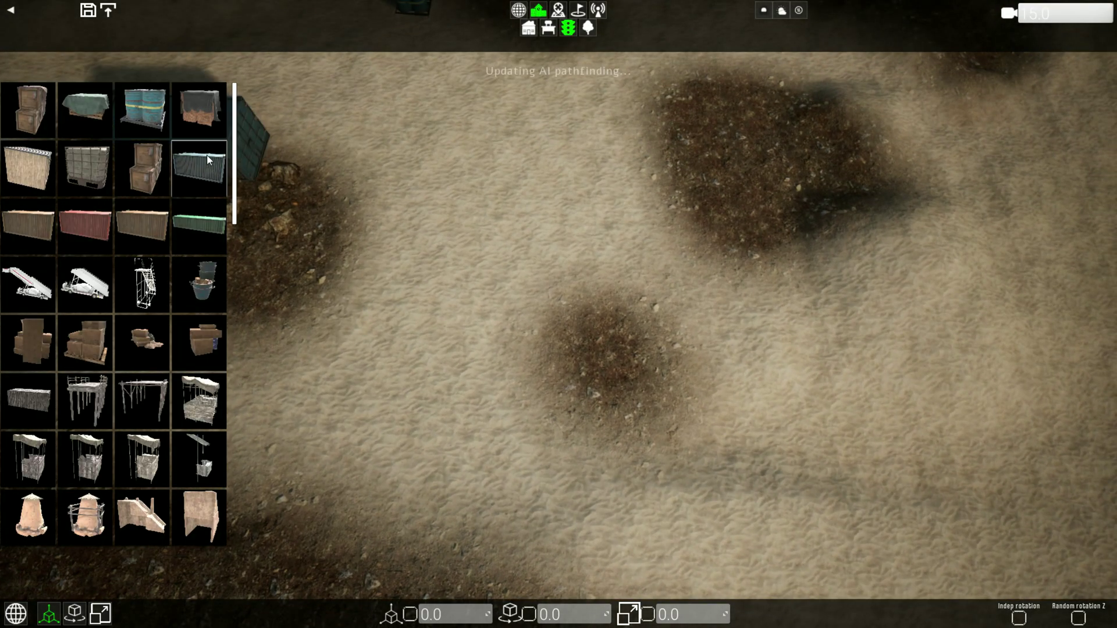
right_click_drag(291, 163, 306, 63)
Place several tall leafy trees from the vegetation assets around the house and the shipping container.
left_click(588, 28)
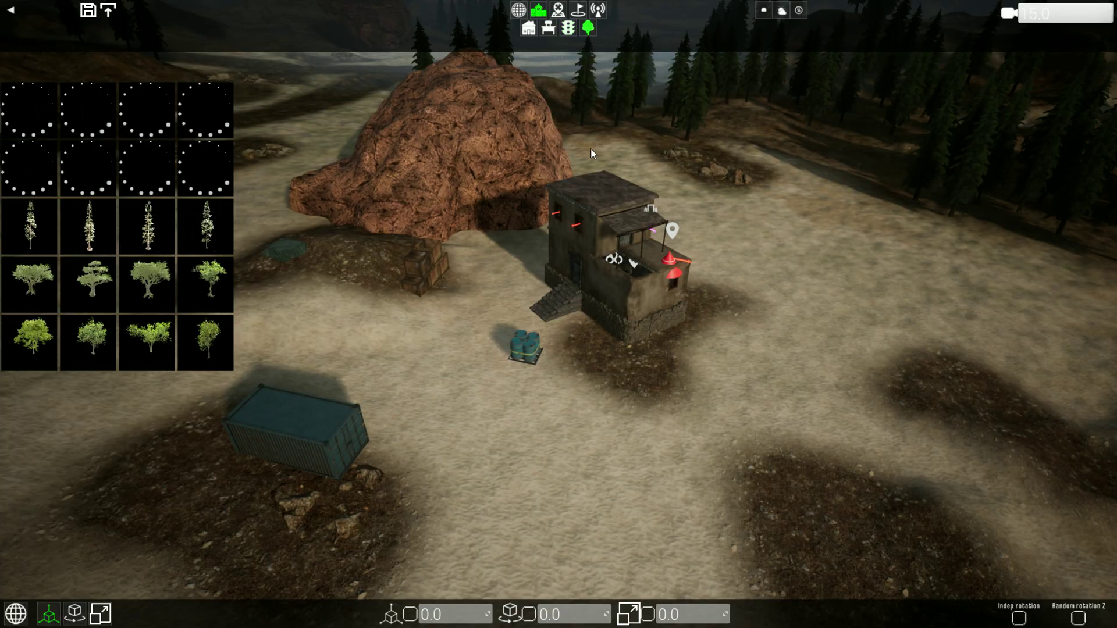
key("s")
right_click_drag(303, 282, 303, 338)
left_click(207, 287)
key("s")
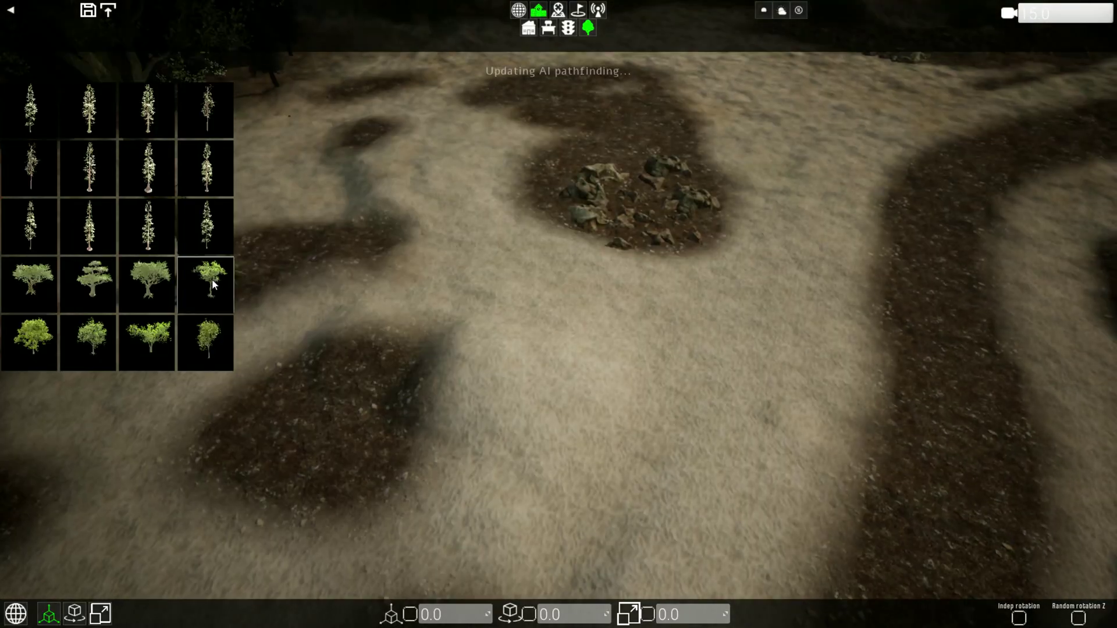
left_click(214, 284)
right_click_drag(349, 285, 279, 361)
left_click(215, 274)
right_click_drag(279, 279, 508, 230)
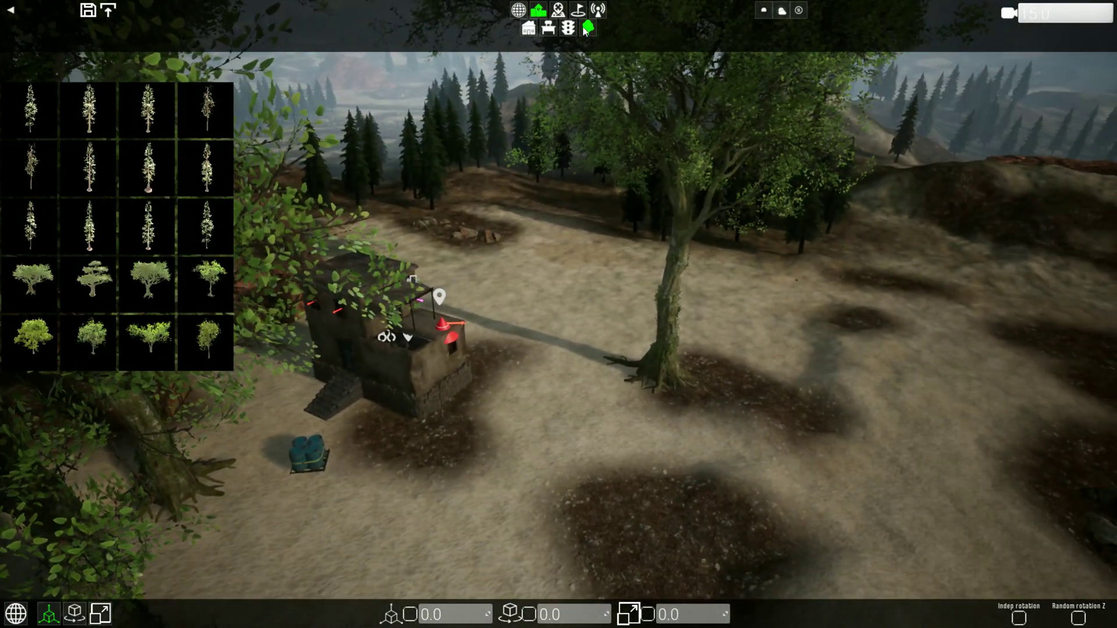
Place a tall pole from the objective equipment assets beside the dirt road near the trees.
left_click(560, 10)
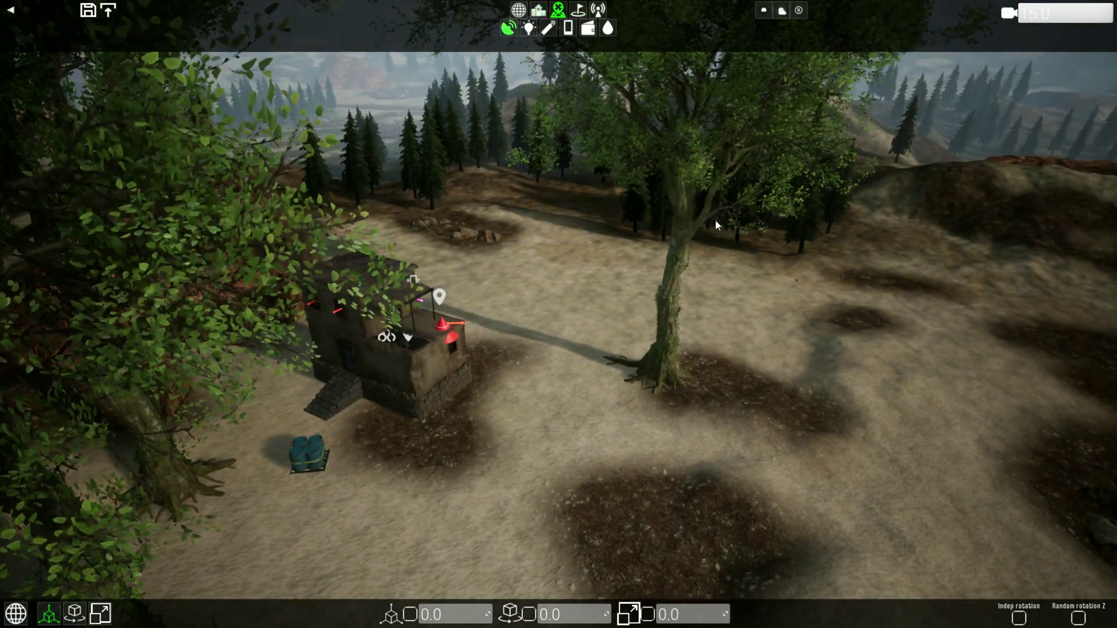
left_click(520, 32)
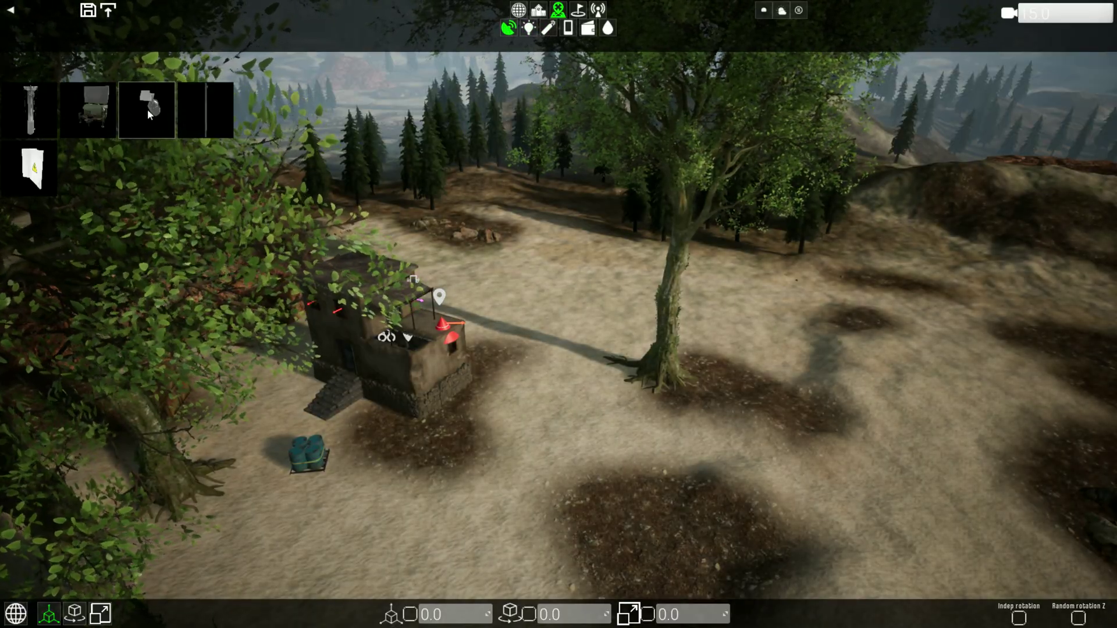
left_click(207, 115)
right_click_drag(533, 307, 369, 229)
key("s")
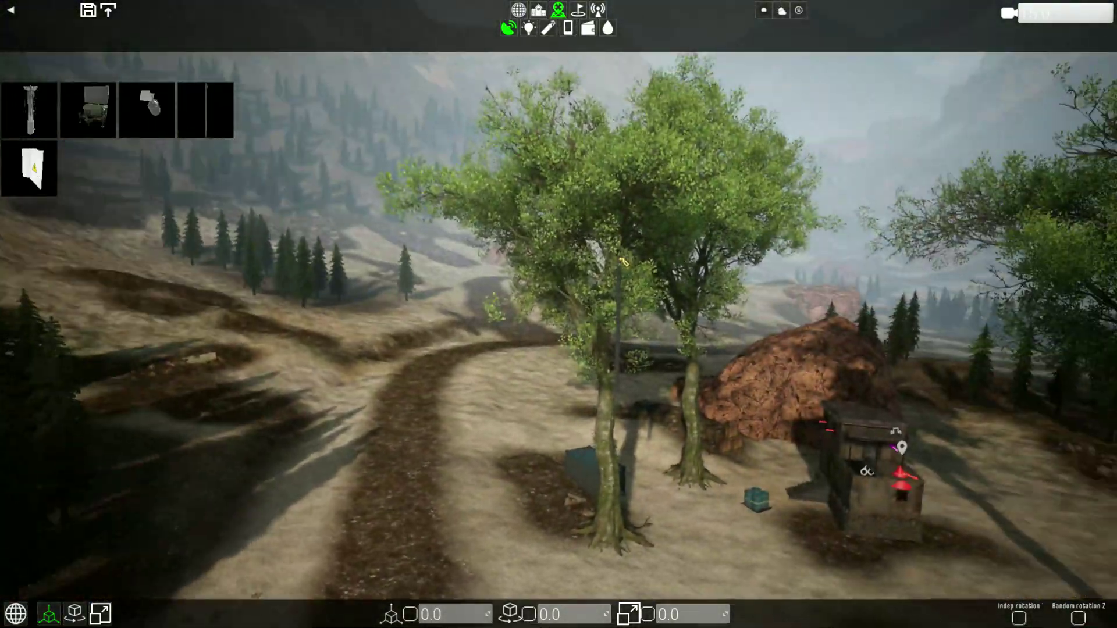
Delete the tall pole standing beside the dirt road.
key("w")
mouse_move(606, 331)
right_mouse_down()
mouse_move(582, 335)
mouse_move(608, 336)
right_mouse_up()
key("d")
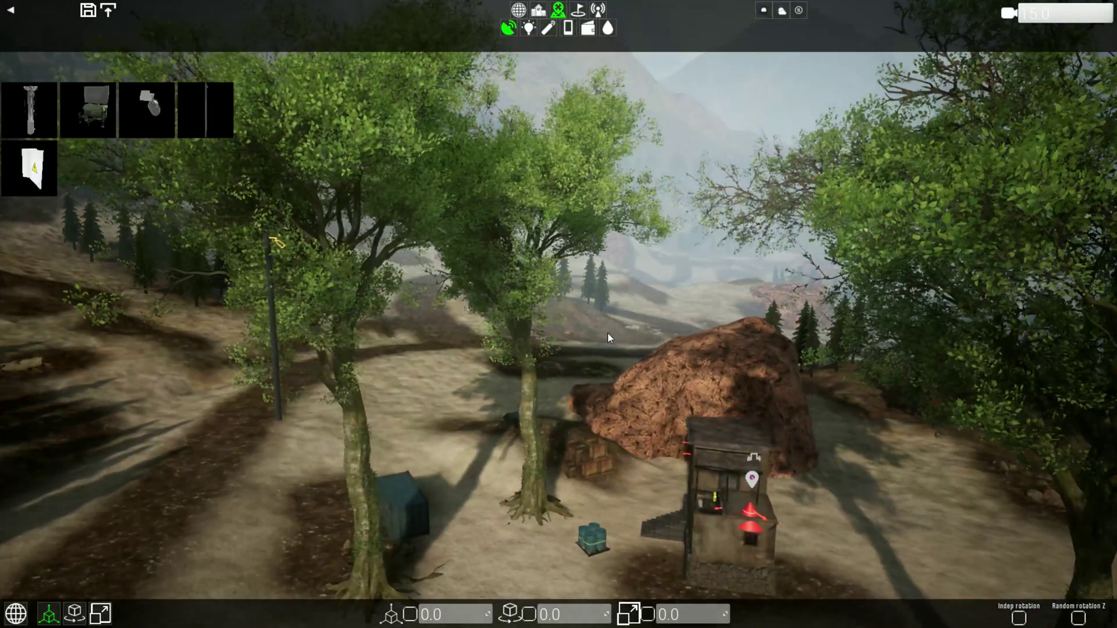
left_click(278, 379)
key("Delete")
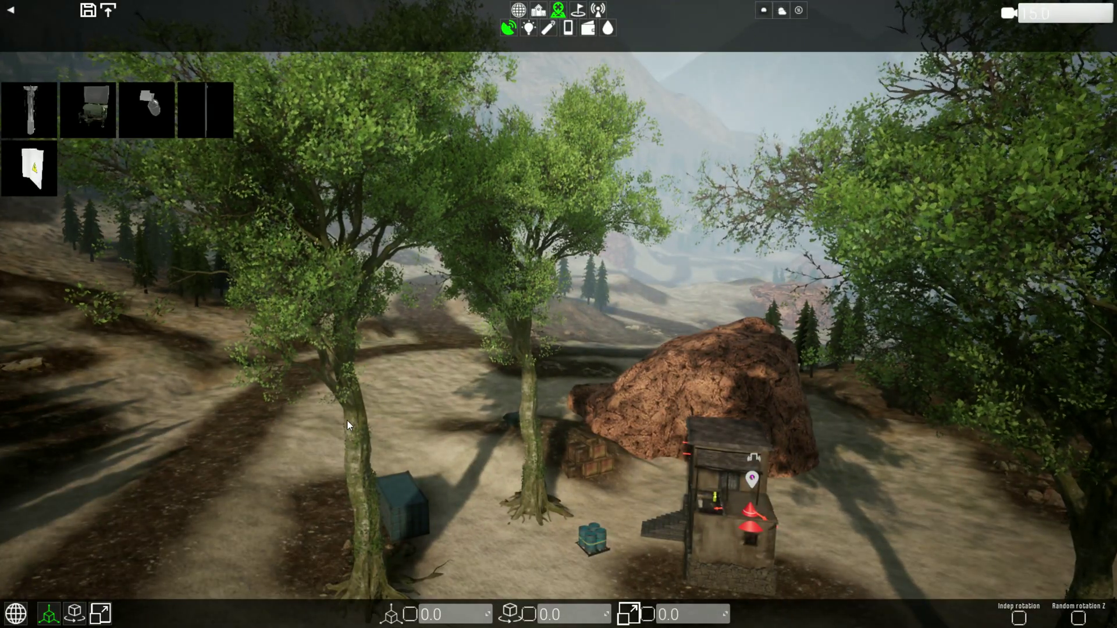
Browse the objective asset subcategories, covering ceiling lights, equipment, doors and the remaining props through to the environment assets.
right_click_drag(460, 381, 459, 425)
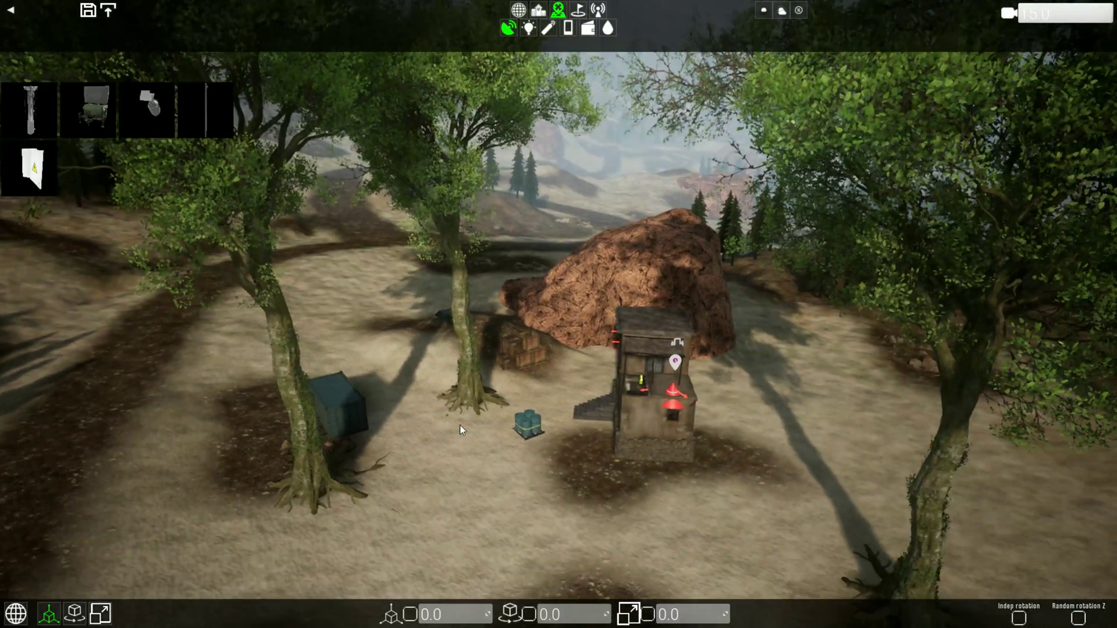
left_click(532, 31)
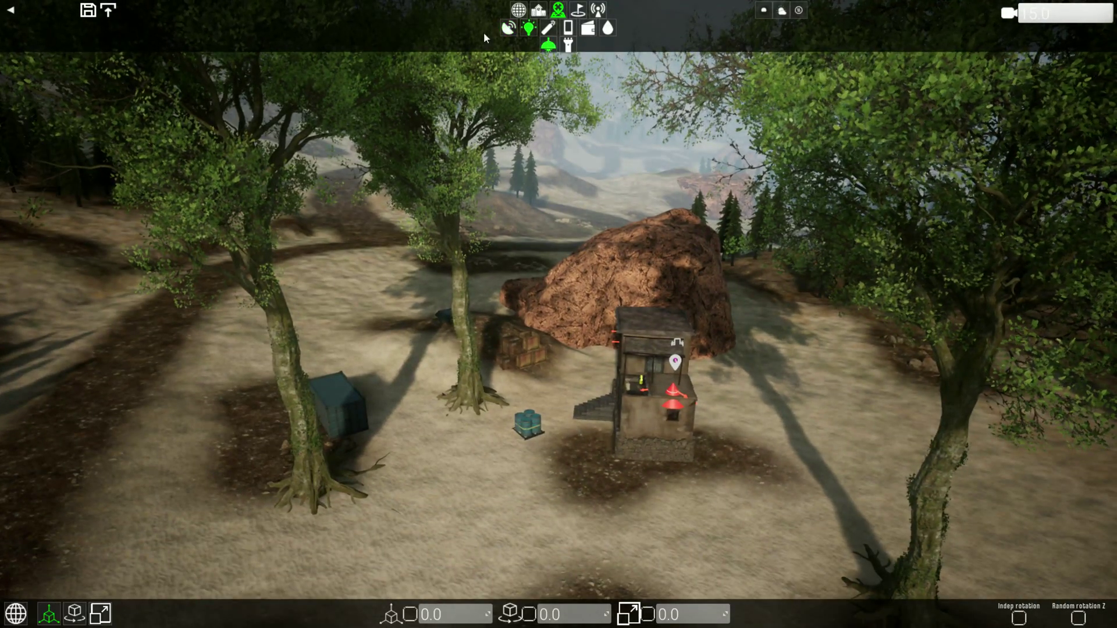
left_click(569, 46)
left_click(548, 45)
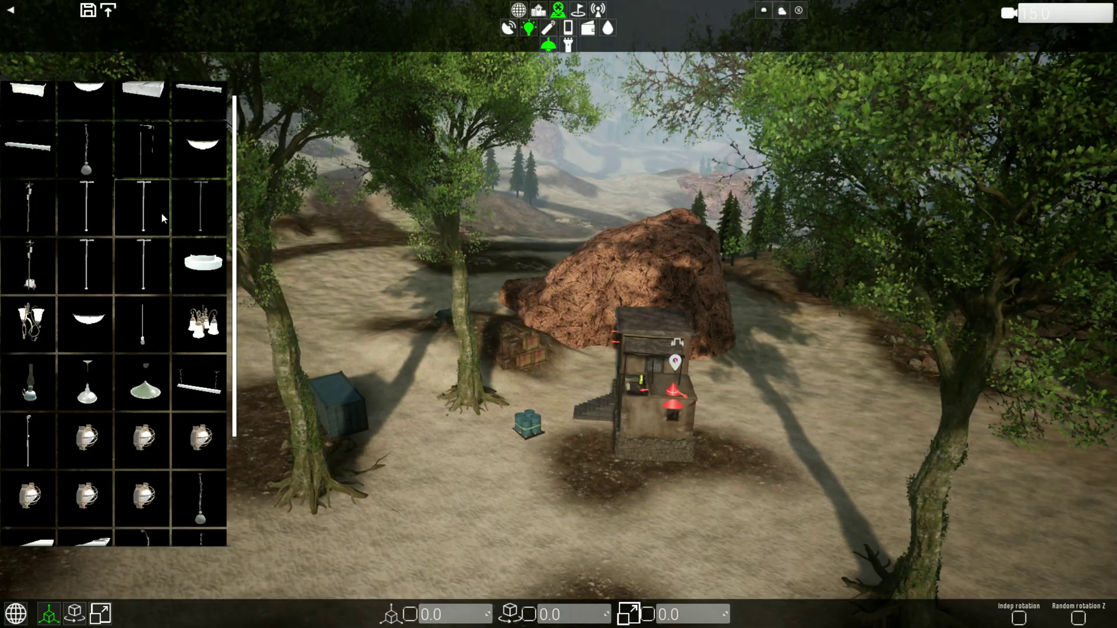
scroll(162, 212, "down", 3)
left_click(548, 28)
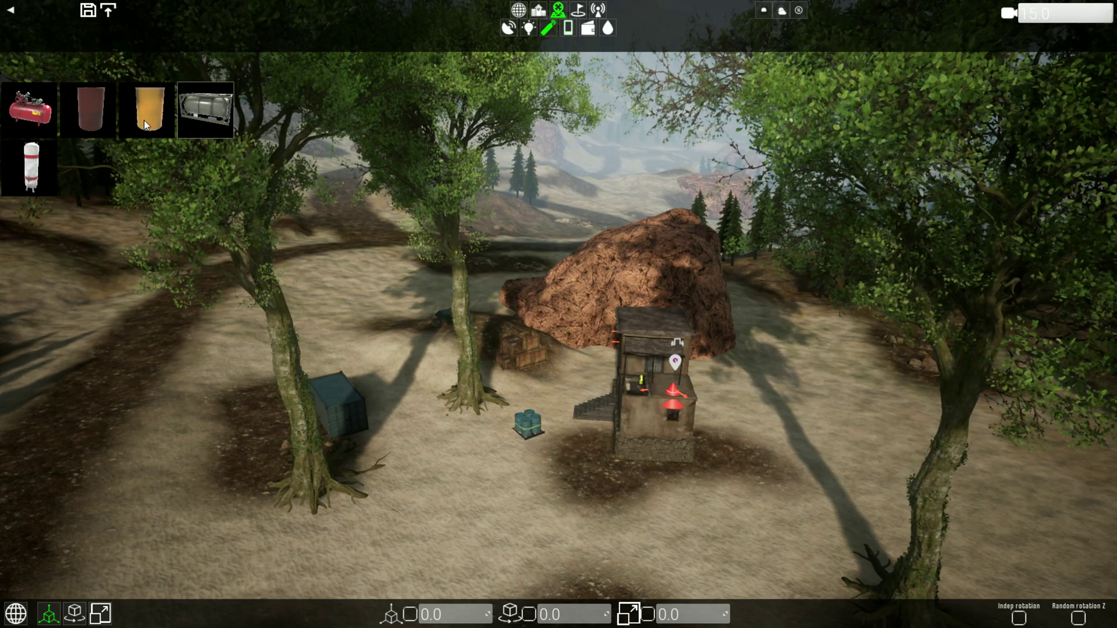
left_click(570, 29)
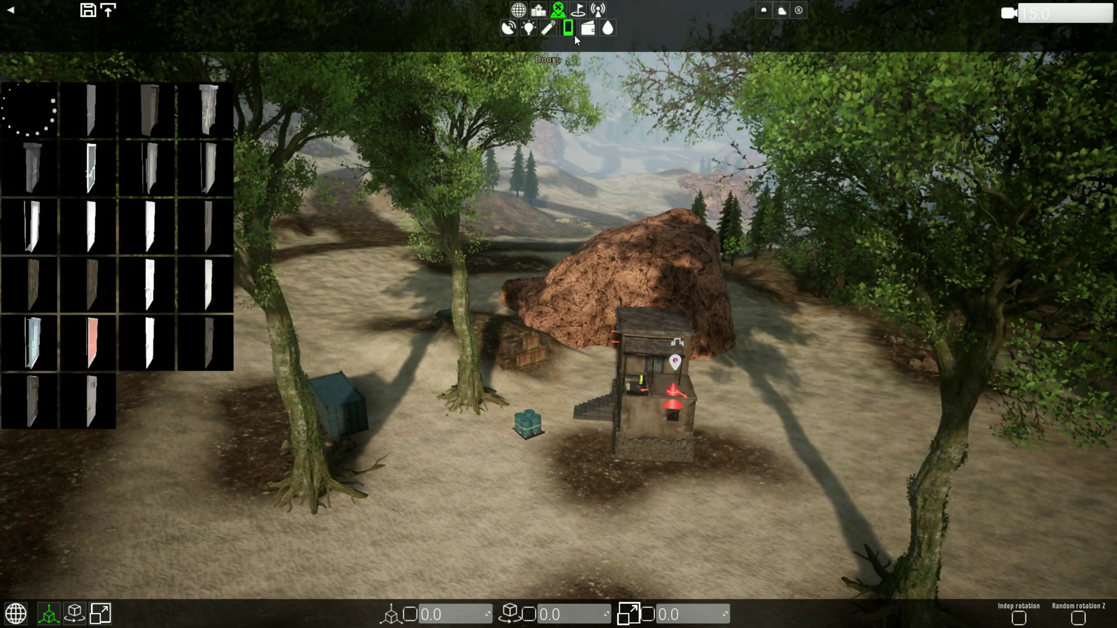
left_click(588, 29)
left_click(607, 28)
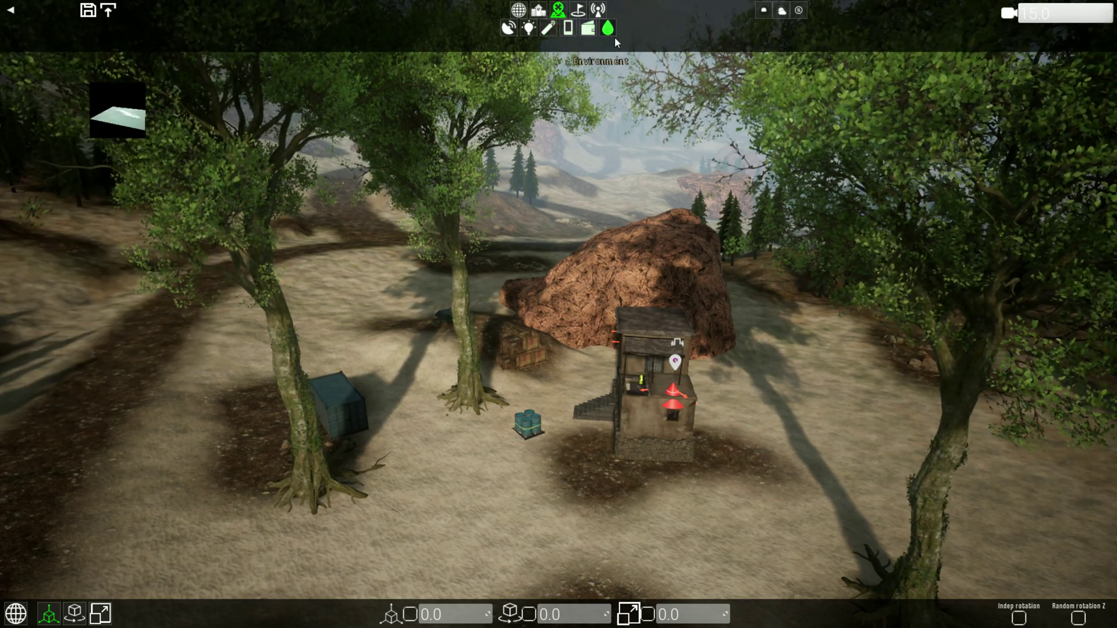
Place four enemy spawn points on the ground around the house: beside the barrels, by the dirt road and two in the open clearing.
left_click(578, 10)
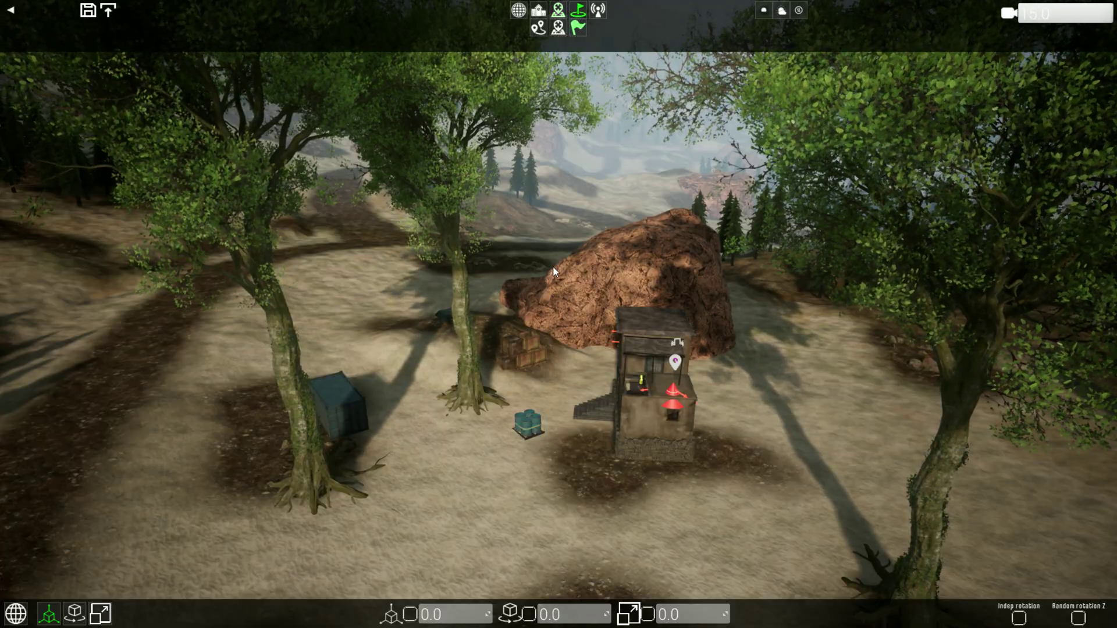
left_click(539, 28)
left_click(456, 259)
right_click_drag(455, 271, 506, 326)
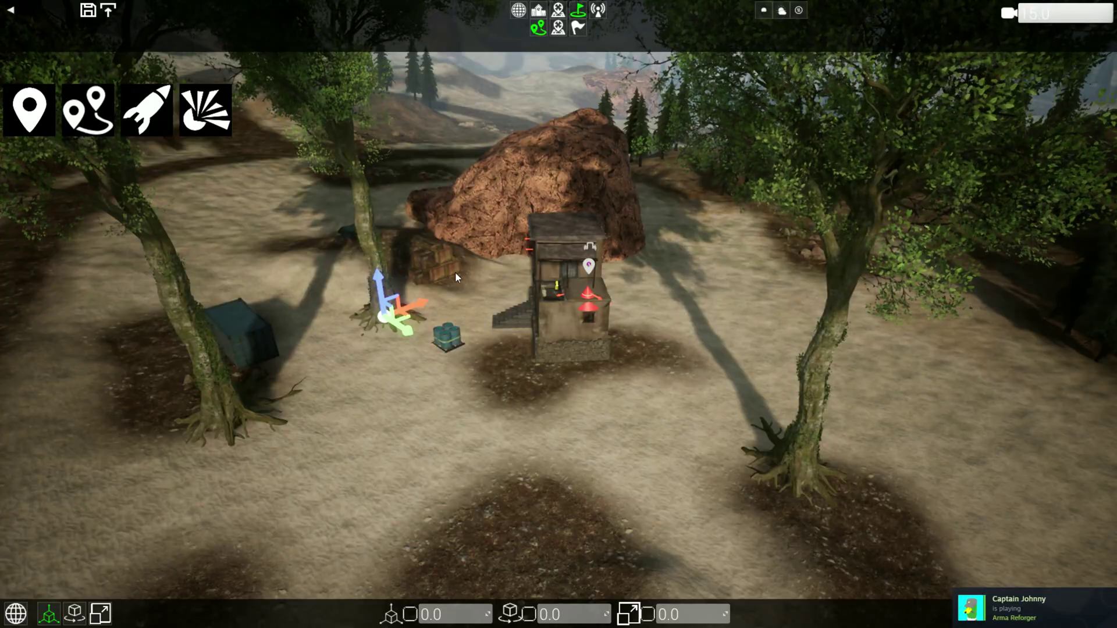
key("s")
key("s")
right_click_drag(483, 277, 628, 506)
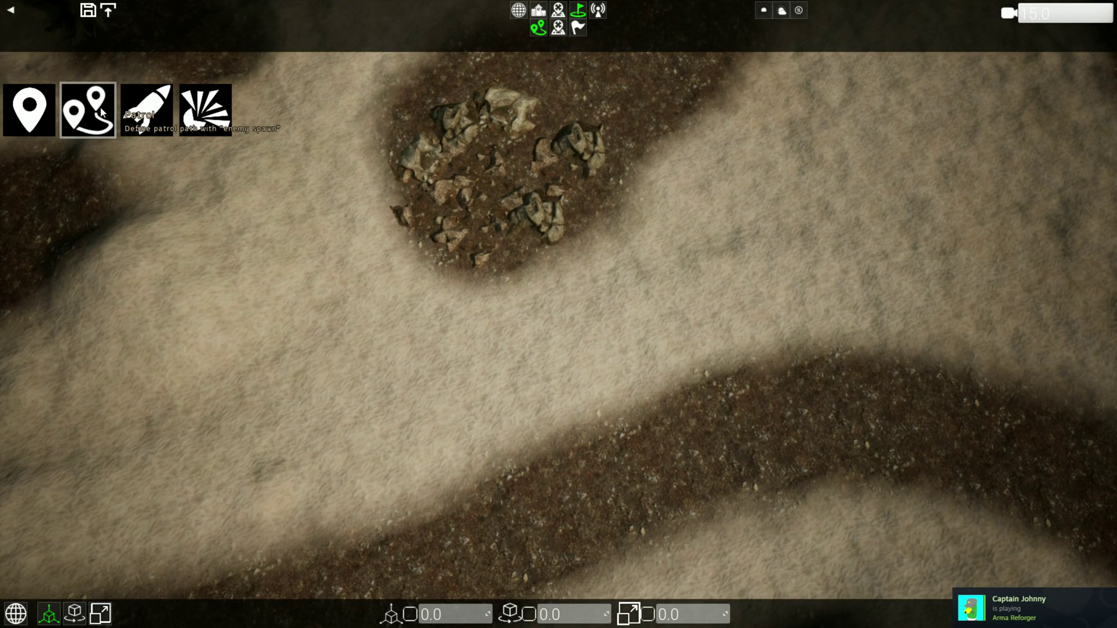
left_click(34, 110)
right_click_drag(455, 184, 67, 156)
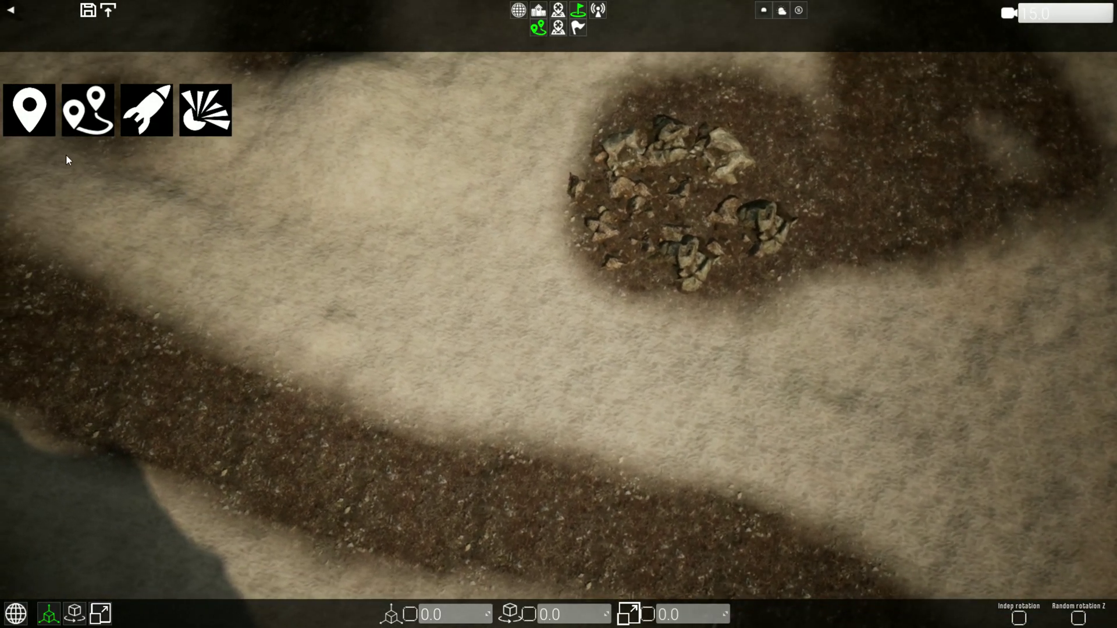
left_click(41, 119)
right_click_drag(370, 165, 354, 83)
left_click(44, 114)
right_click_drag(378, 173, 448, 217)
left_click(43, 111)
right_click_drag(396, 155, 488, 105)
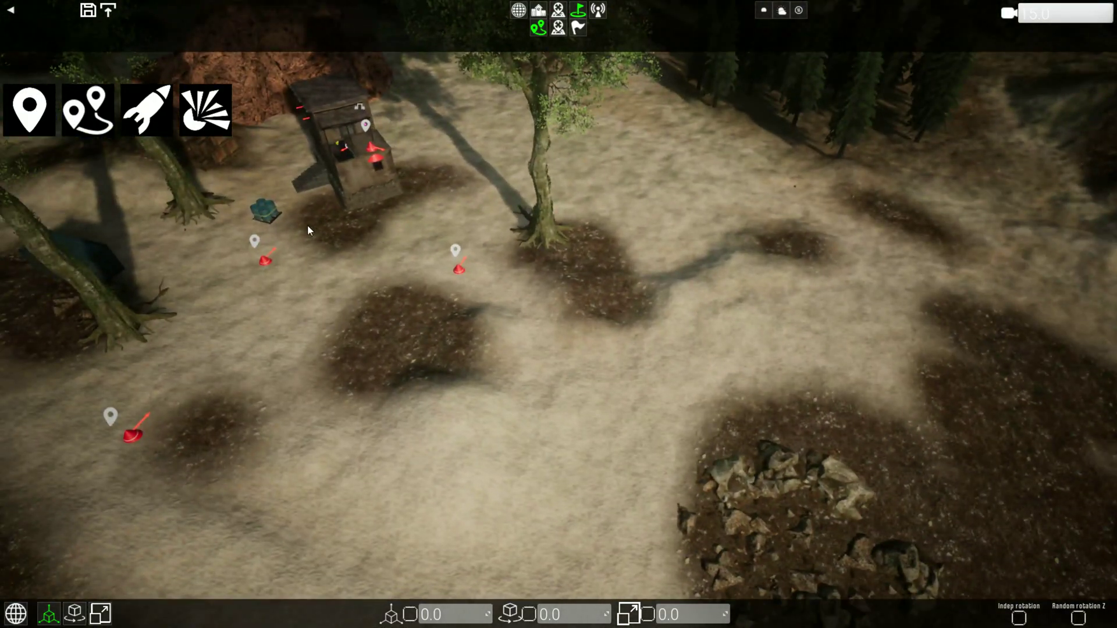
Enable Beginning, Priority and Sentry for the enemy spawn beside the barrels, and set it and the two clearing spawns to Outdoor.
left_click(266, 262)
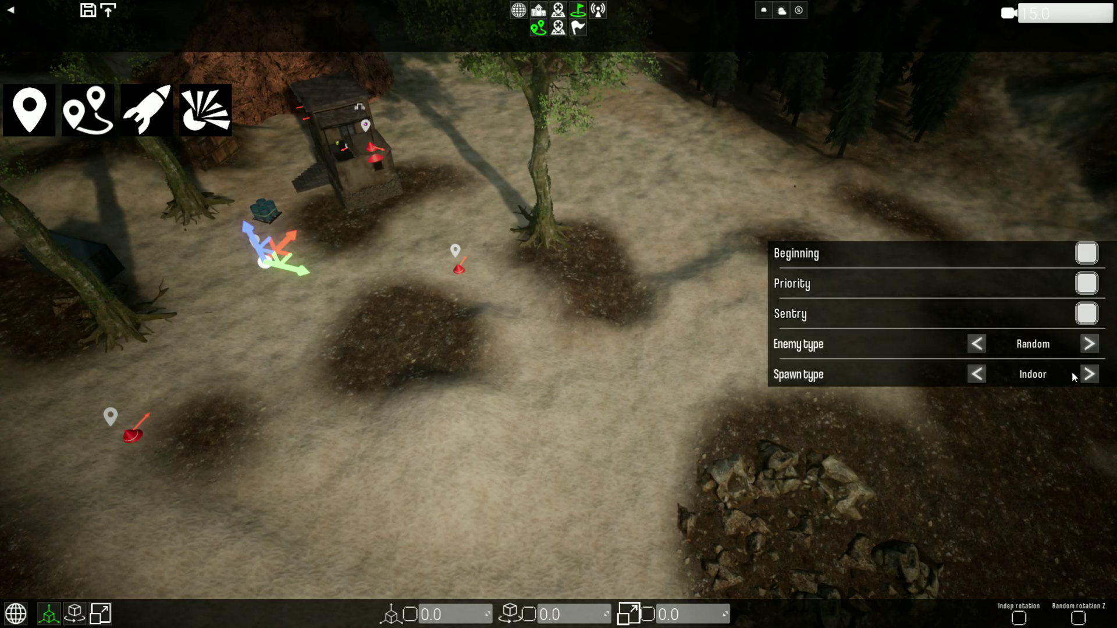
left_click(483, 387)
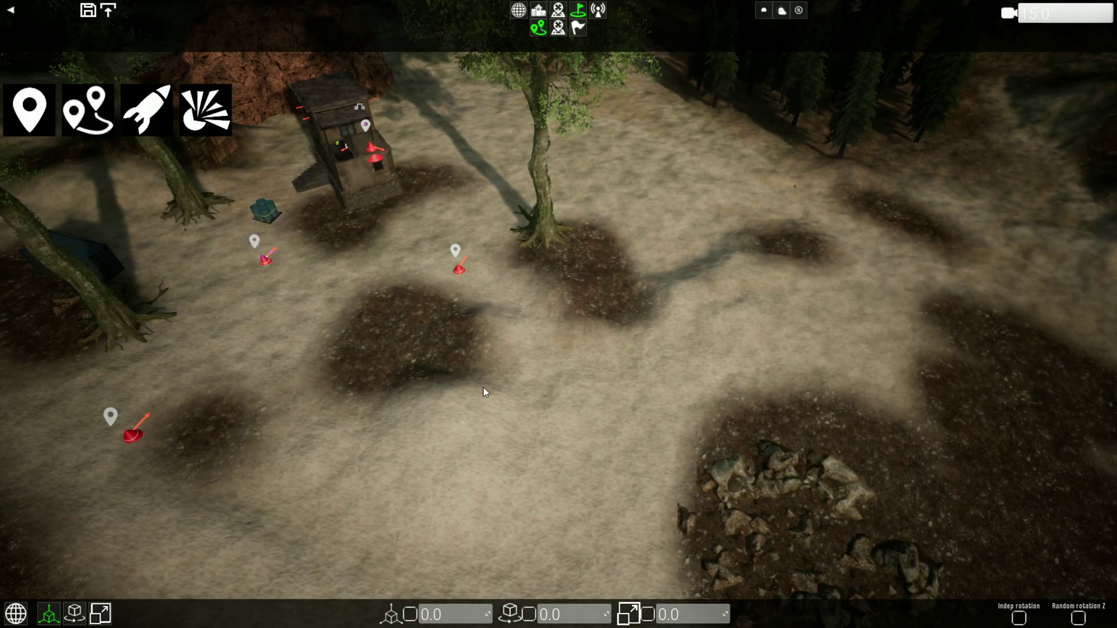
left_click(459, 267)
left_click(198, 508)
left_click(134, 435)
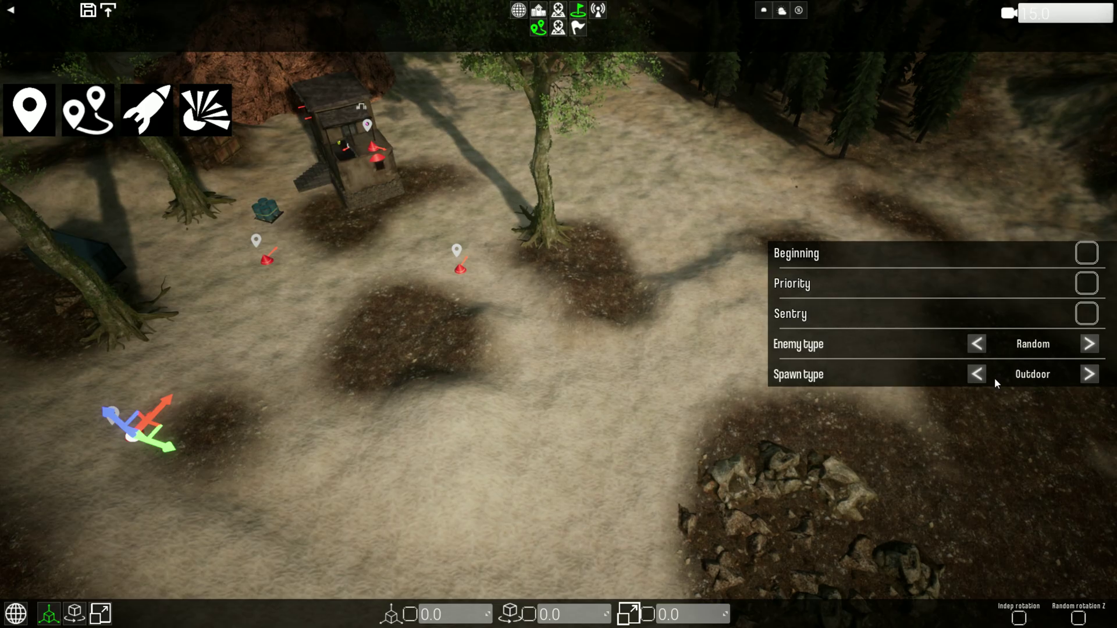
left_click(525, 378)
right_click_drag(525, 379, 523, 376)
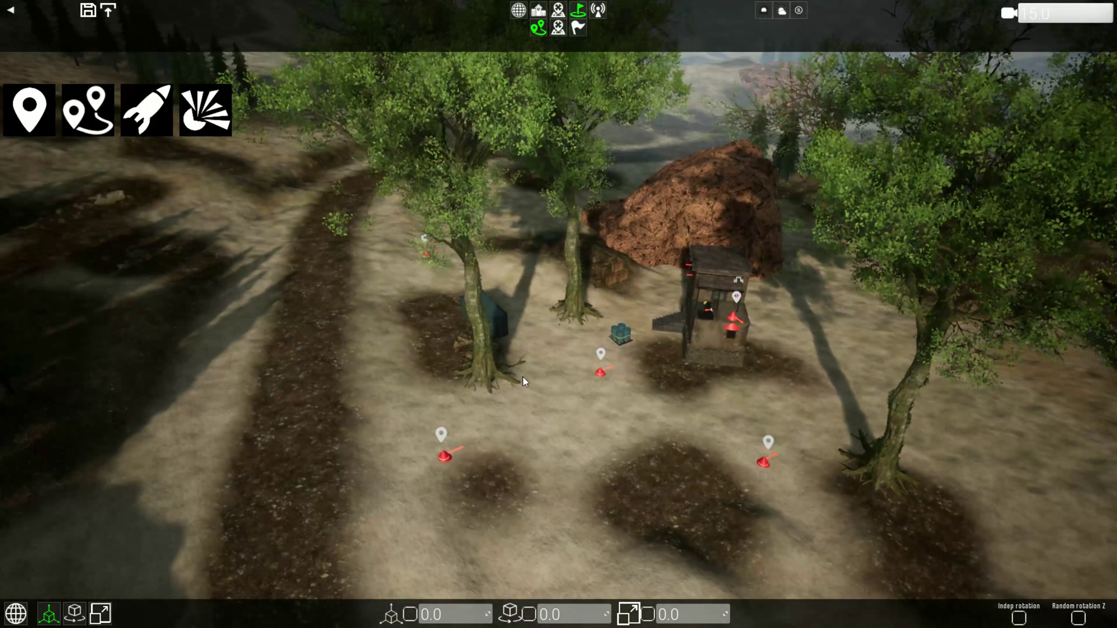
Set the enemy spawn beside the dirt road to Outdoor and enable Beginning and Priority for it.
left_click(429, 257)
key("a")
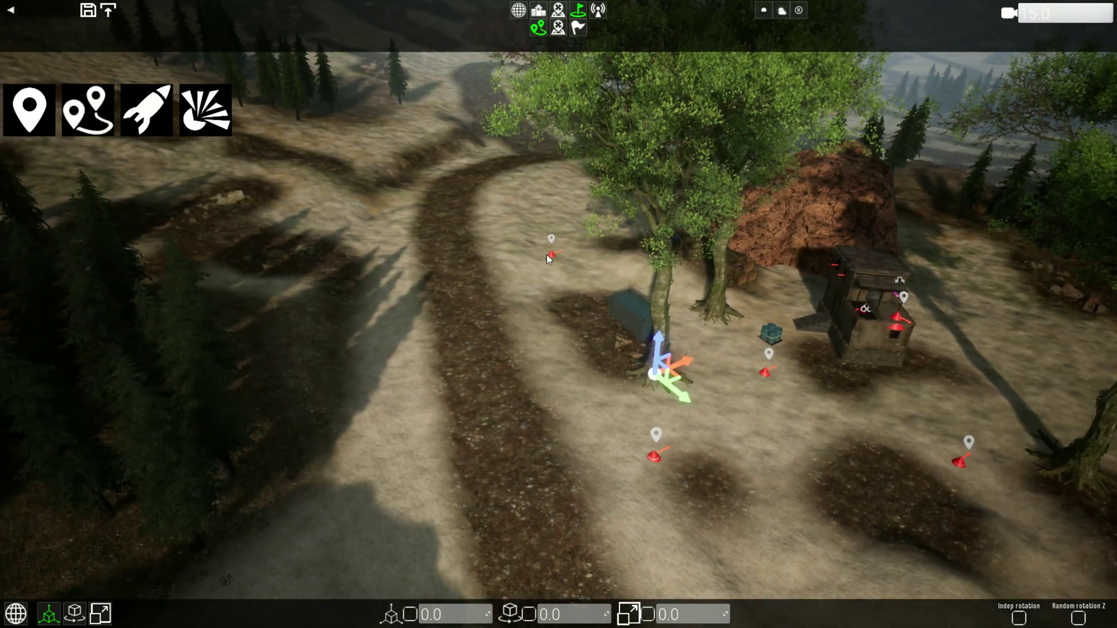
left_click(547, 255)
left_click(1089, 374)
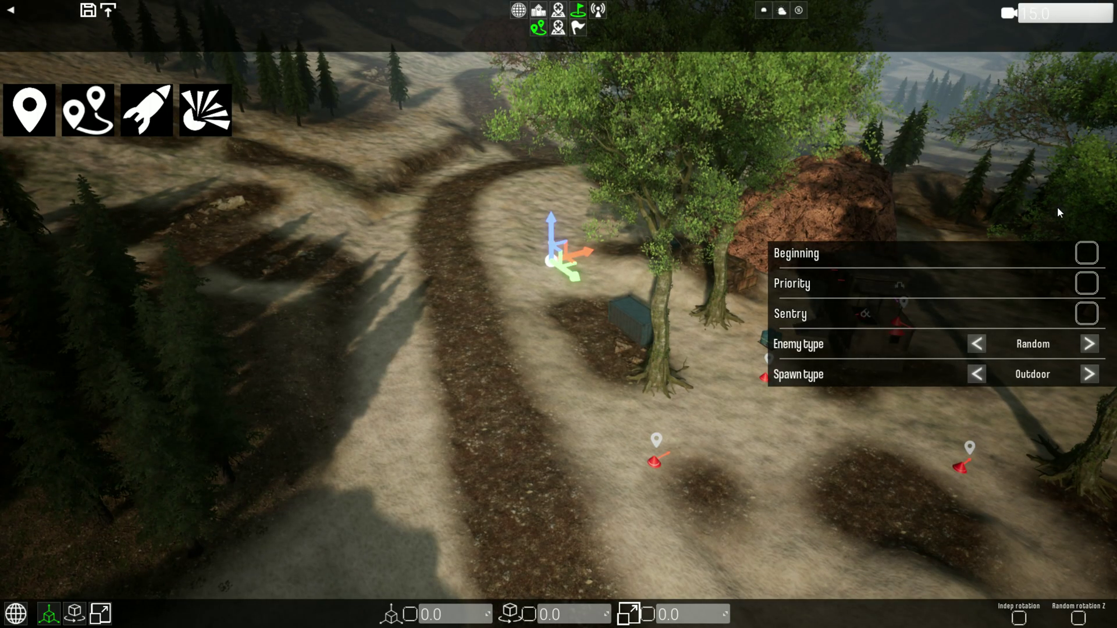
left_click(1087, 253)
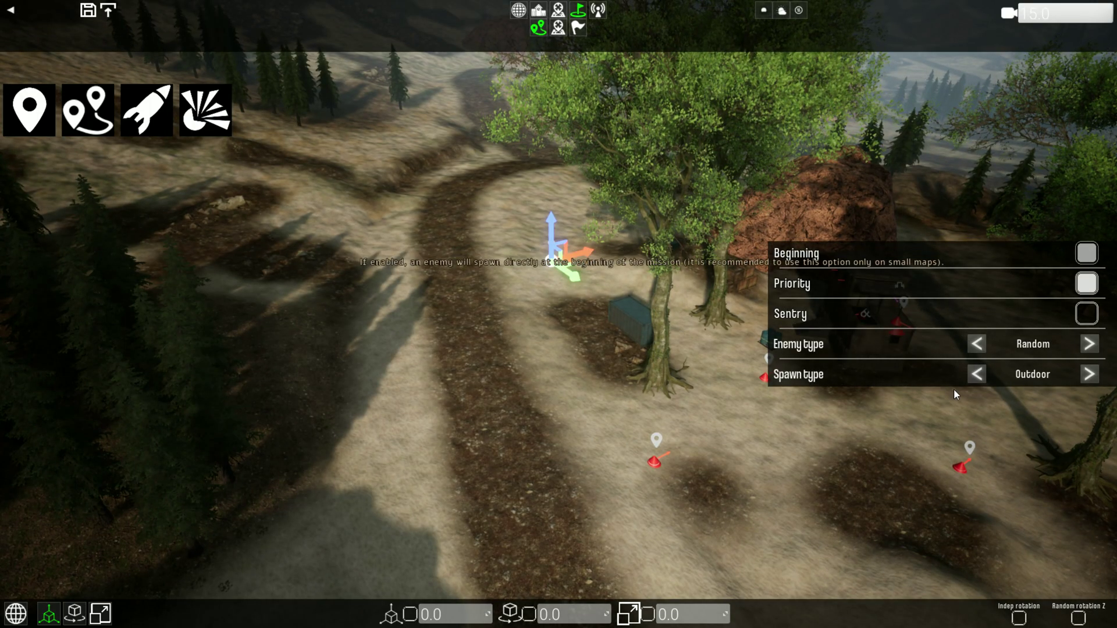
Enable Beginning and Priority for the two clearing enemy spawns, and review the settings of the barrel and road spawns.
left_click(963, 462)
left_click(1087, 253)
left_click(654, 461)
left_click(1087, 253)
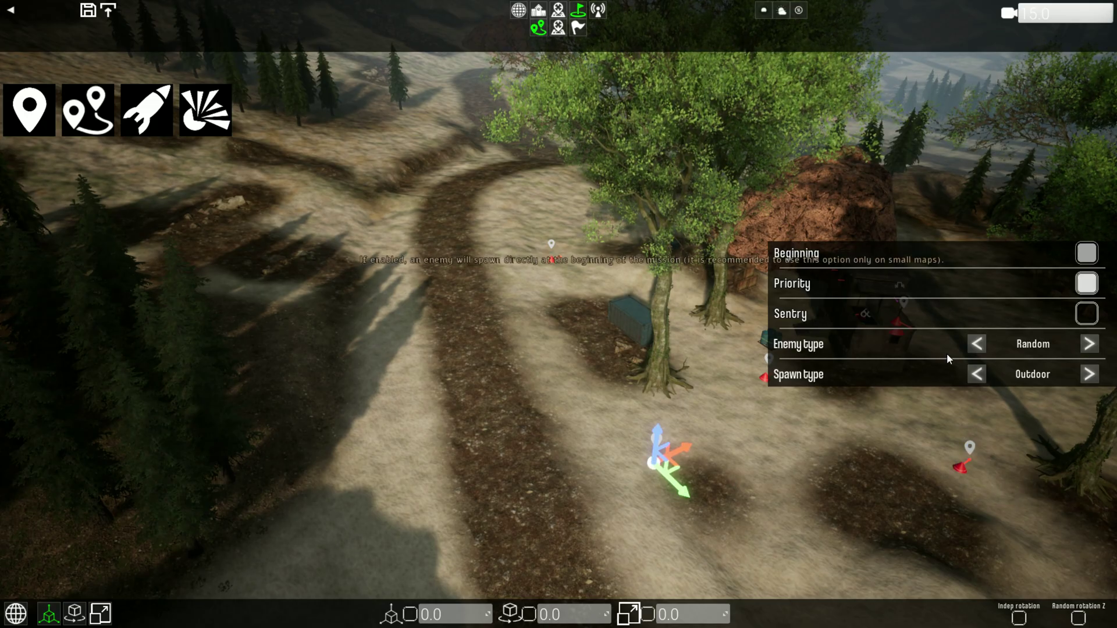
right_click_drag(837, 454, 1012, 384)
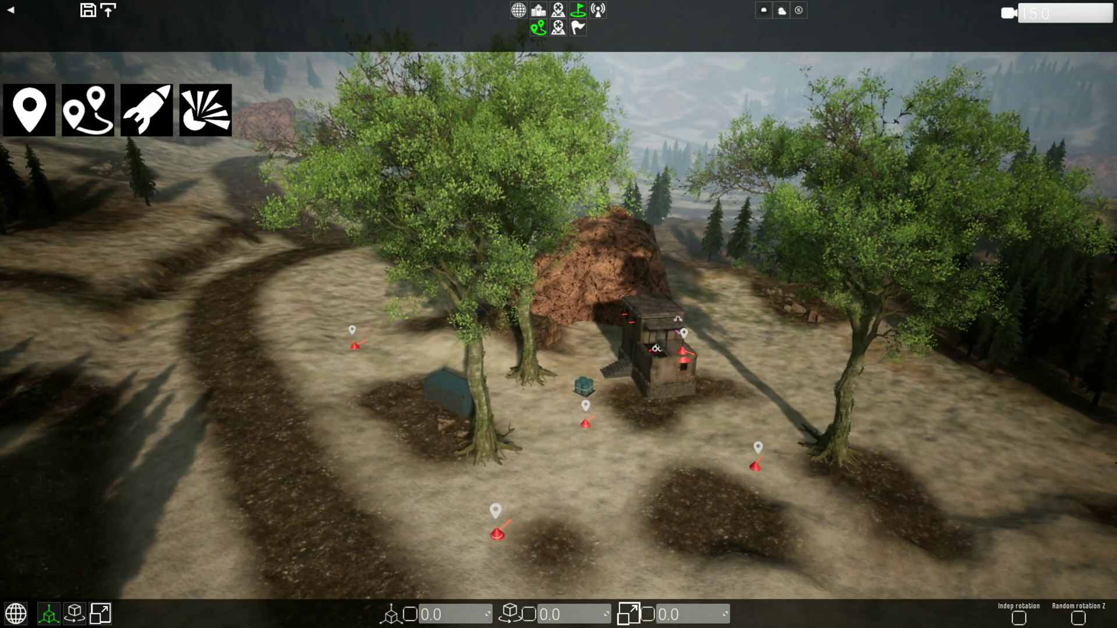
left_click(657, 350)
left_click(586, 424)
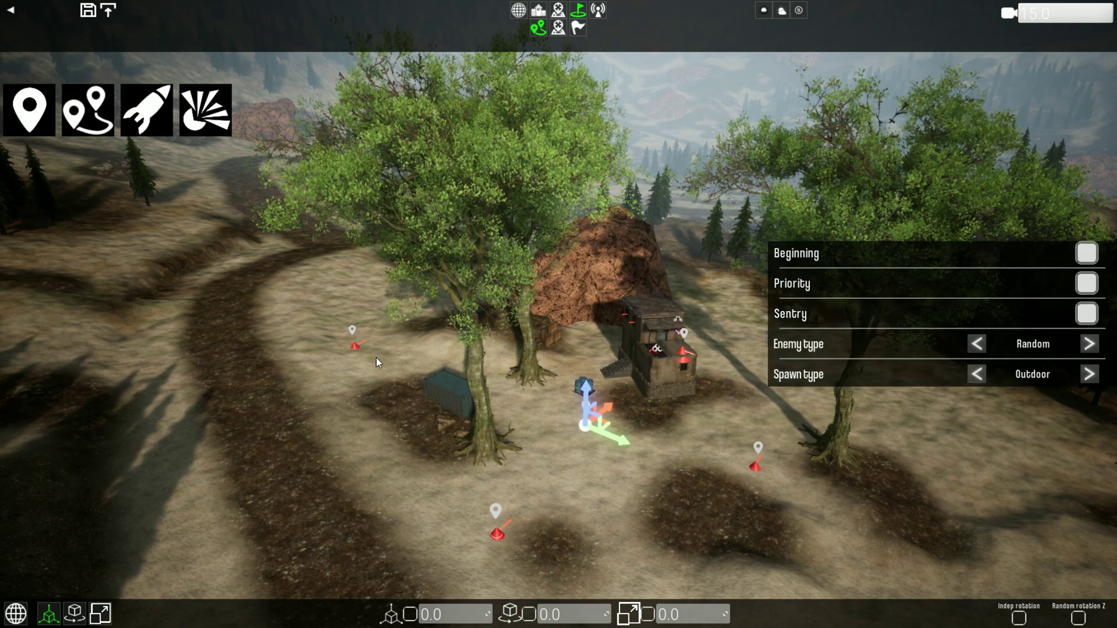
left_click(355, 345)
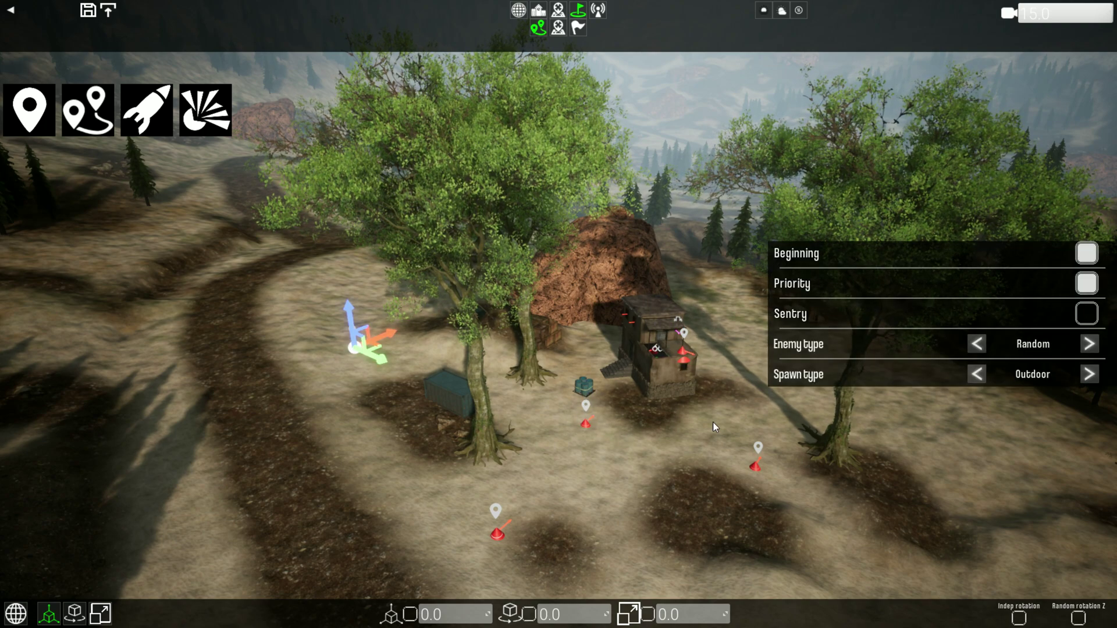
left_click(644, 445)
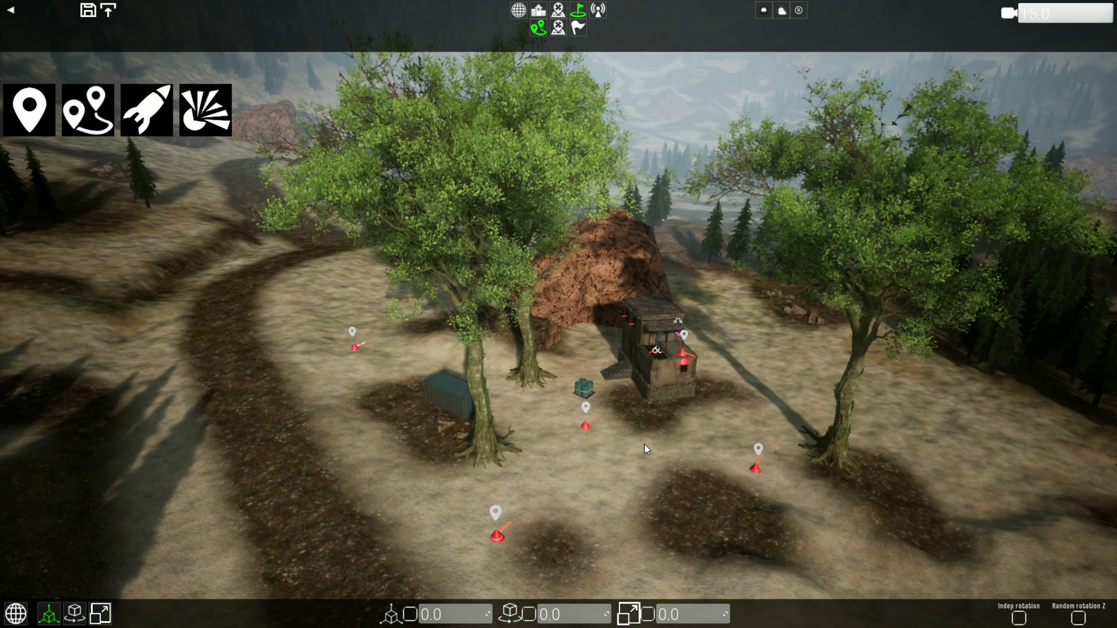
Place three handcuffs objective markers in a row on the sandy ground between the house and the forest edge.
left_click(558, 29)
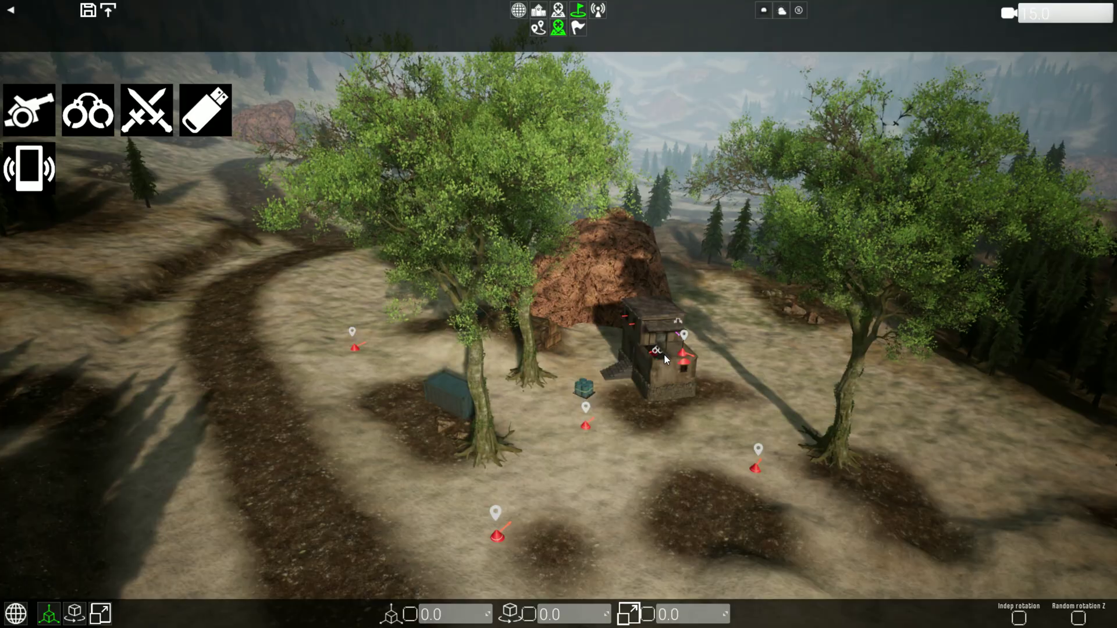
right_click_drag(652, 374, 925, 521)
key("w")
key("w")
key("s")
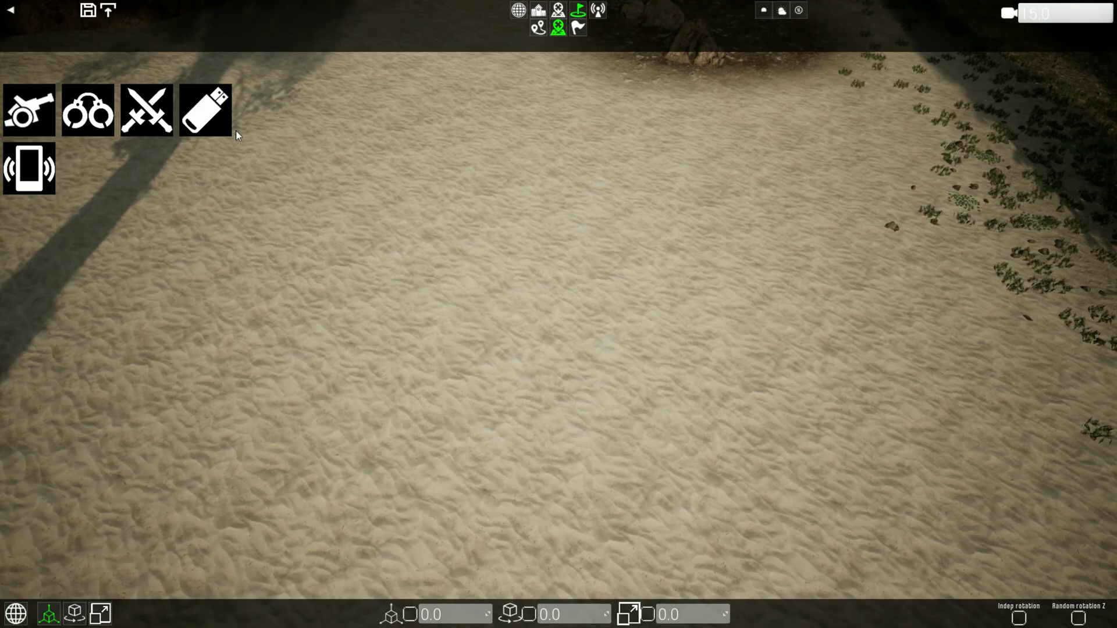
left_click(93, 115)
key("d")
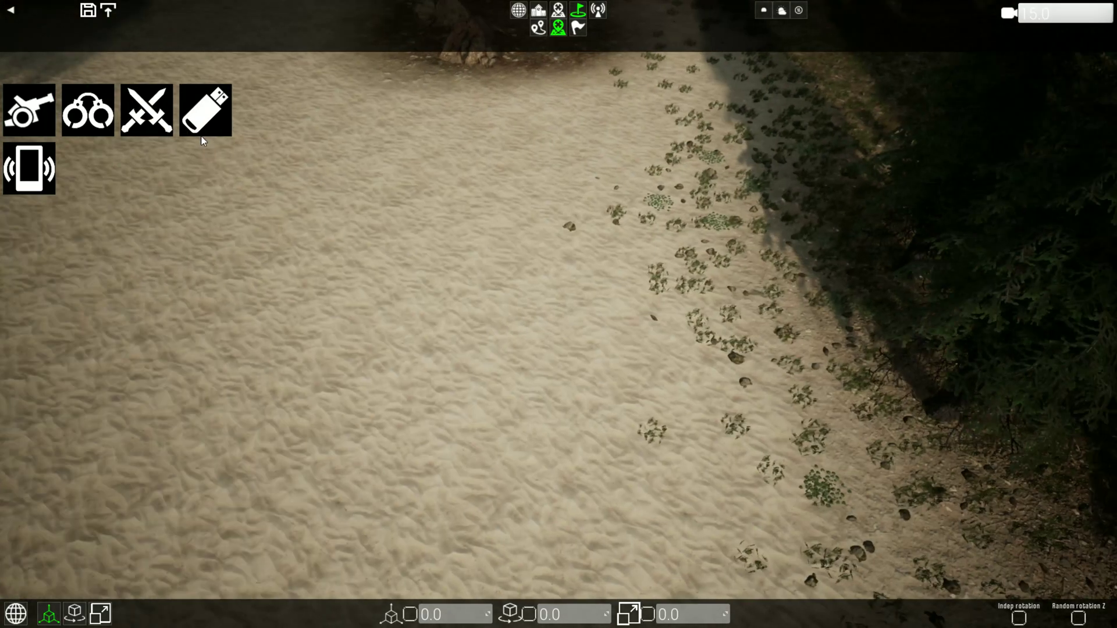
left_click(86, 109)
key("d")
key("a")
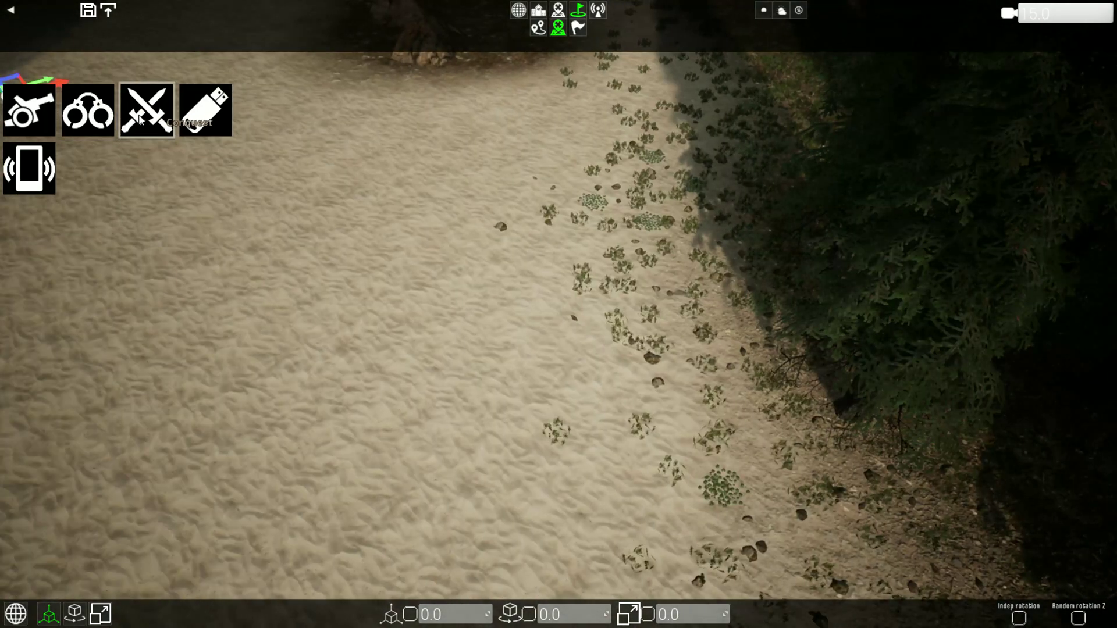
left_click(87, 113)
key("a")
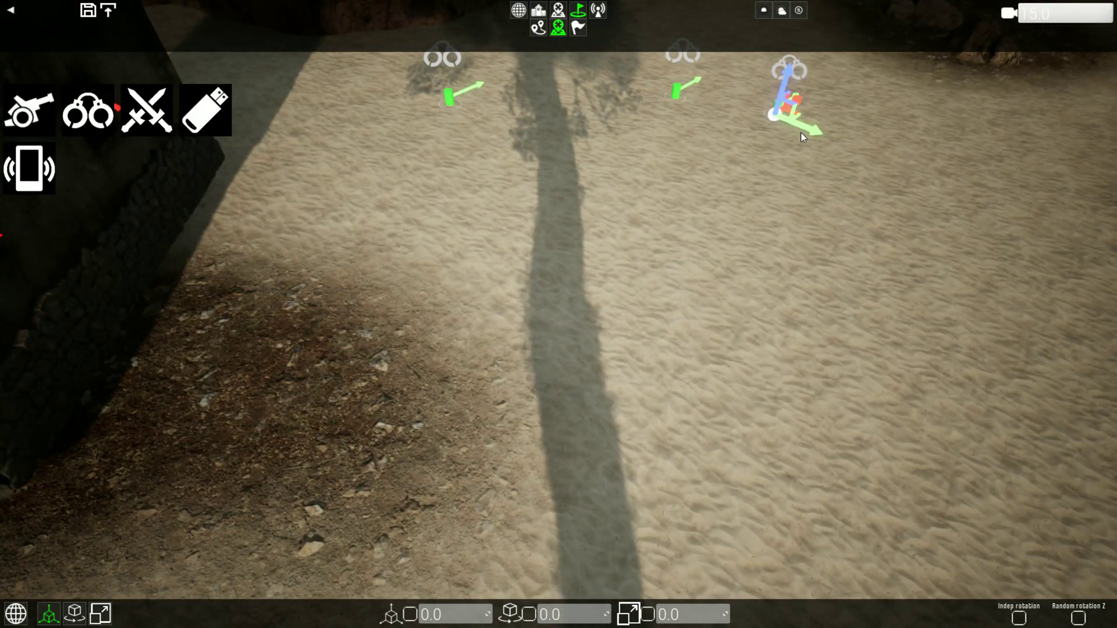
right_click_drag(668, 245, 620, 140)
Place three enemy spawn points in a row on the sand in front of the handcuffs markers.
left_click(557, 27)
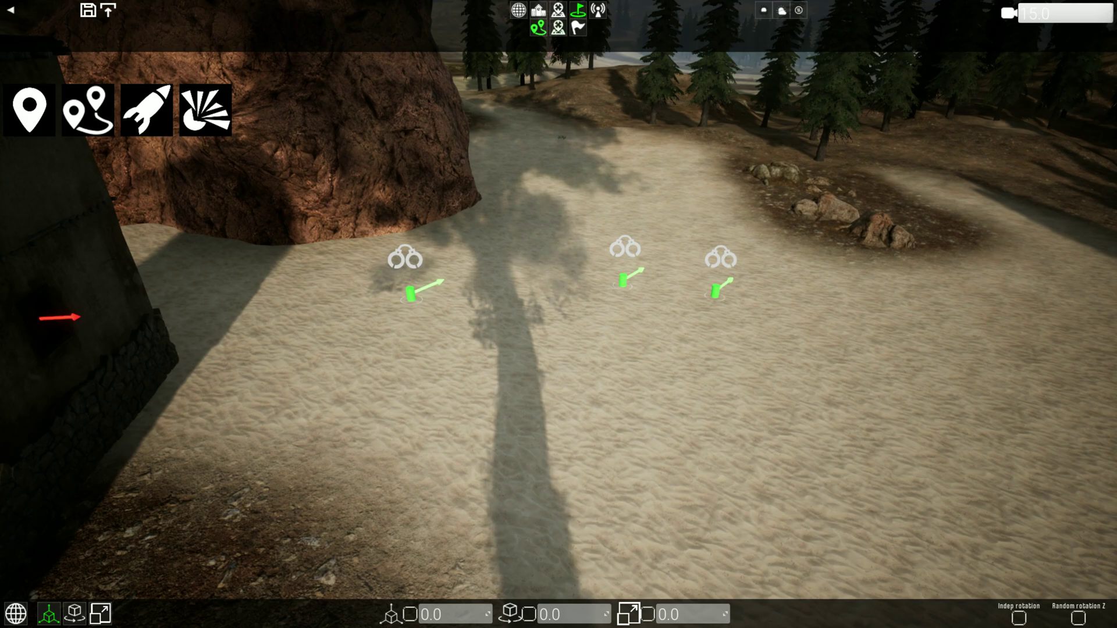
right_click_drag(558, 175, 630, 329)
left_click(37, 115)
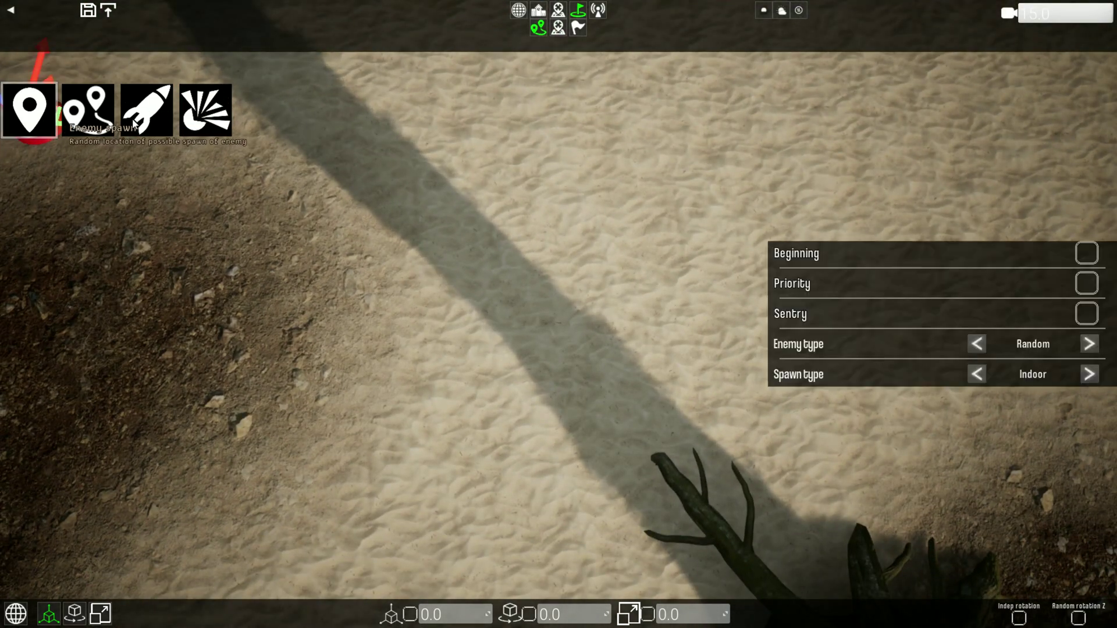
right_click_drag(226, 140, 258, 144)
left_click(33, 108)
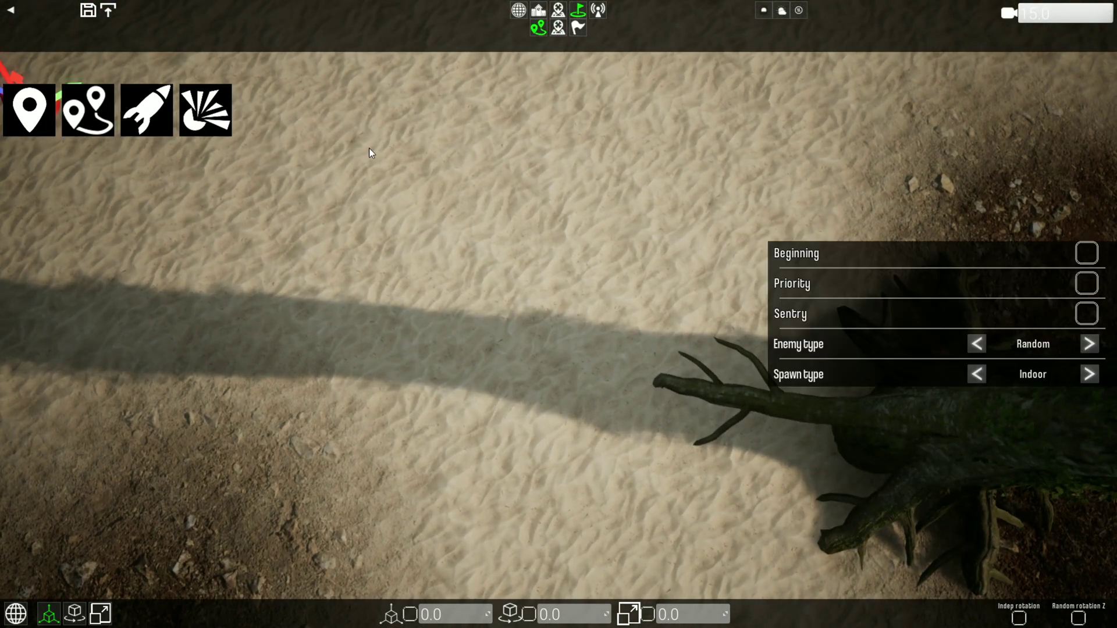
right_click_drag(369, 148, 414, 150)
left_click(34, 110)
right_click_drag(504, 119, 459, 93)
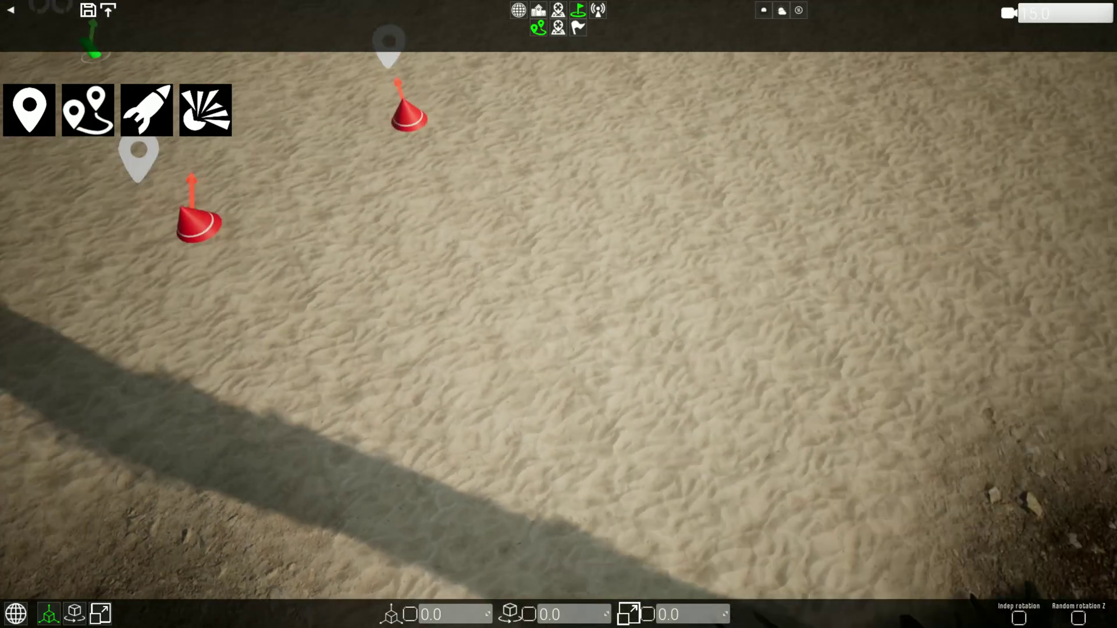
Rotate the three enemy spawns in front of the handcuffs objectives so that they face the handcuffs markers.
right_click_drag(459, 233, 421, 227)
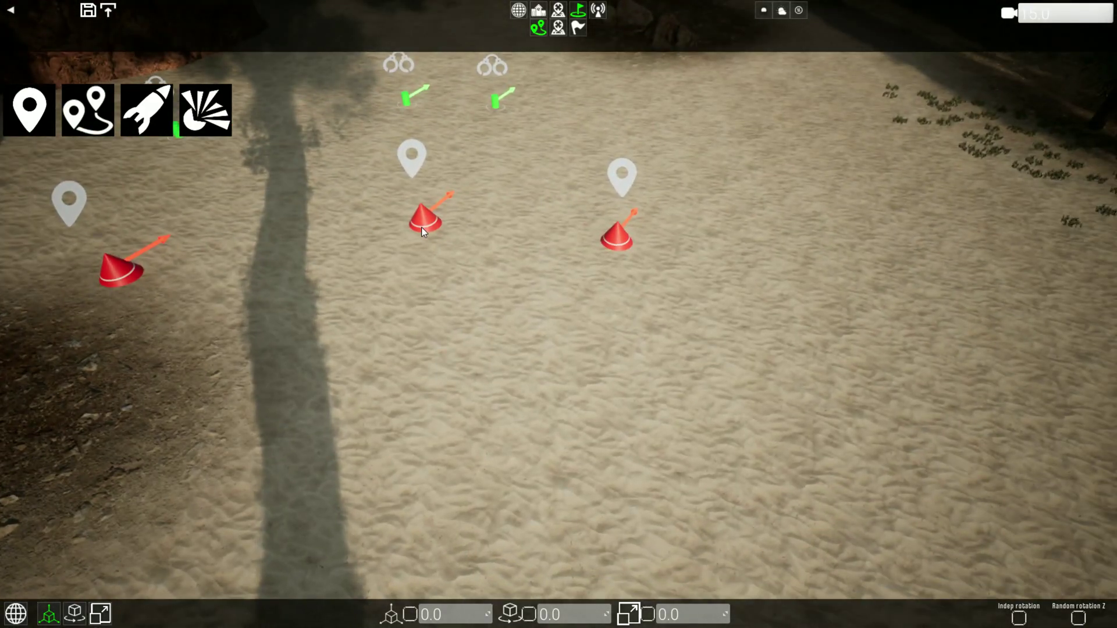
left_click(424, 224)
left_click(81, 612)
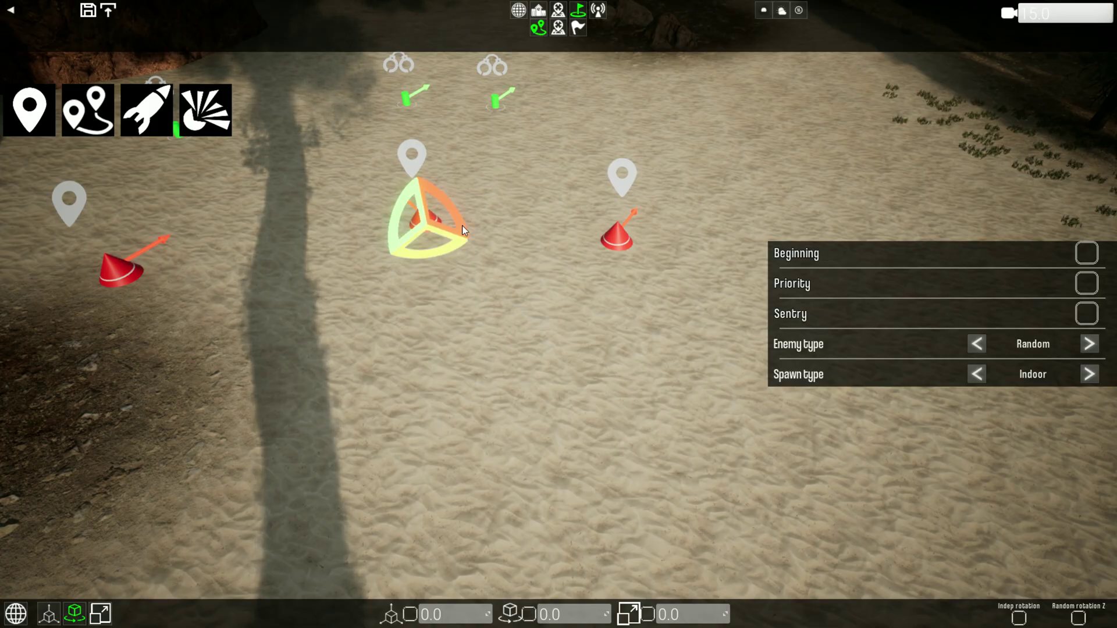
left_click(621, 235)
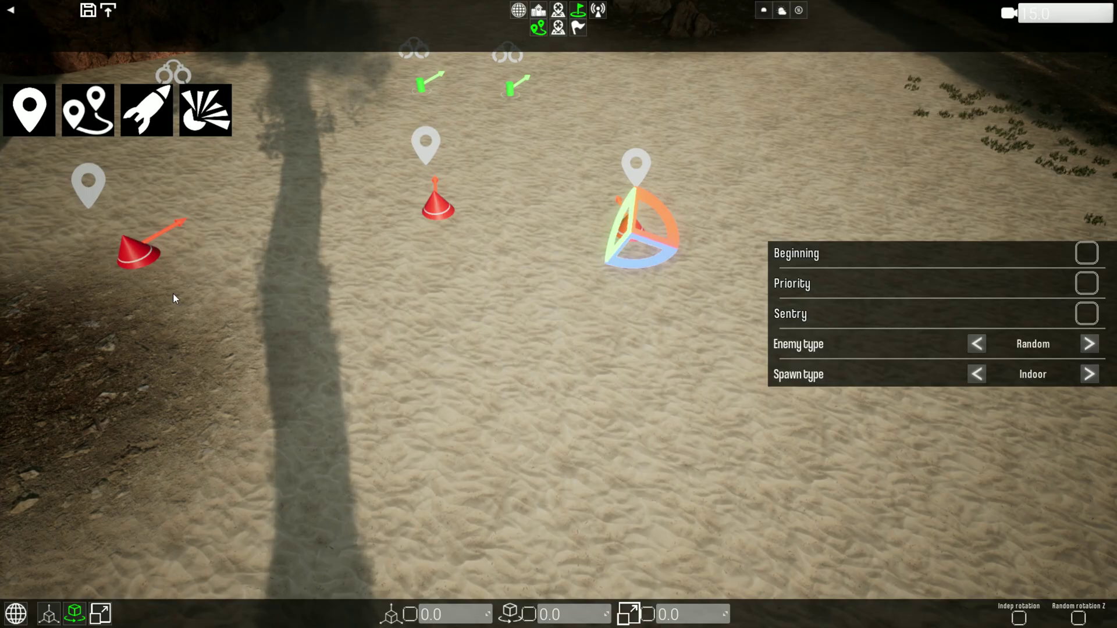
left_click(140, 251)
left_click_drag(138, 292, 189, 267)
left_click(373, 329)
Place a patrol path marker on the sand beside the rocky dirt patch and select it.
right_click_drag(322, 315, 184, 361)
key("s")
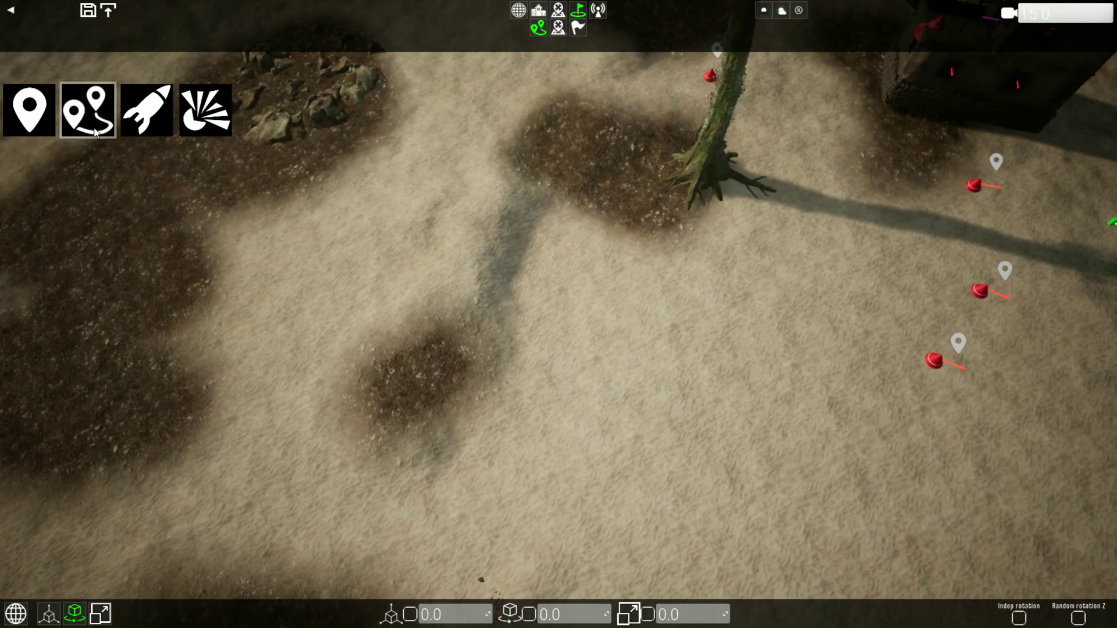
left_click(88, 110)
right_click_drag(481, 207, 309, 105)
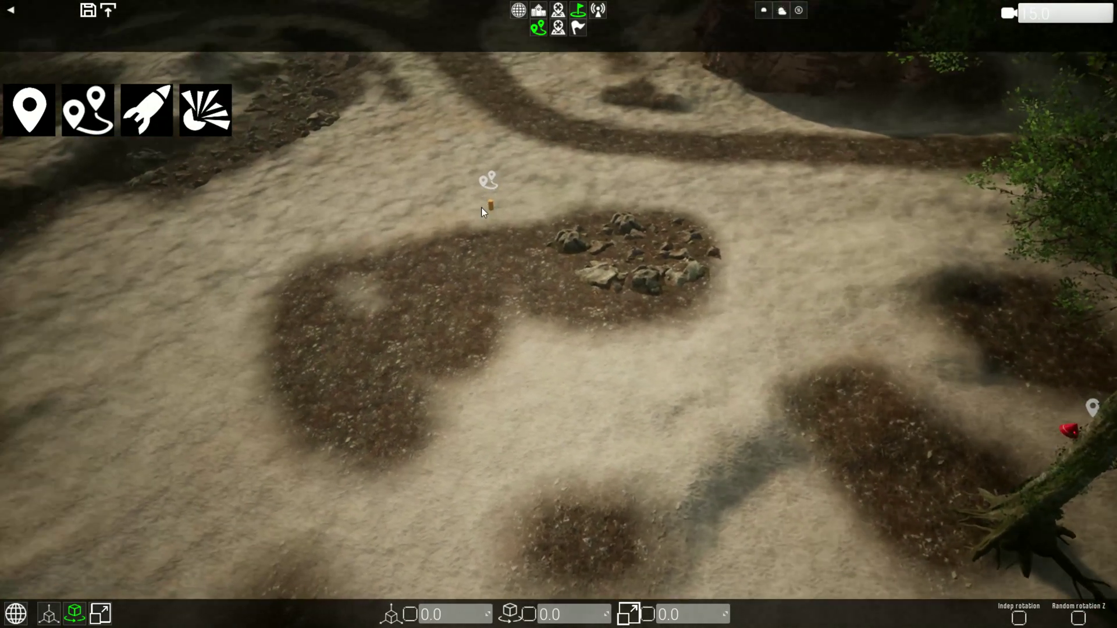
left_click(488, 201)
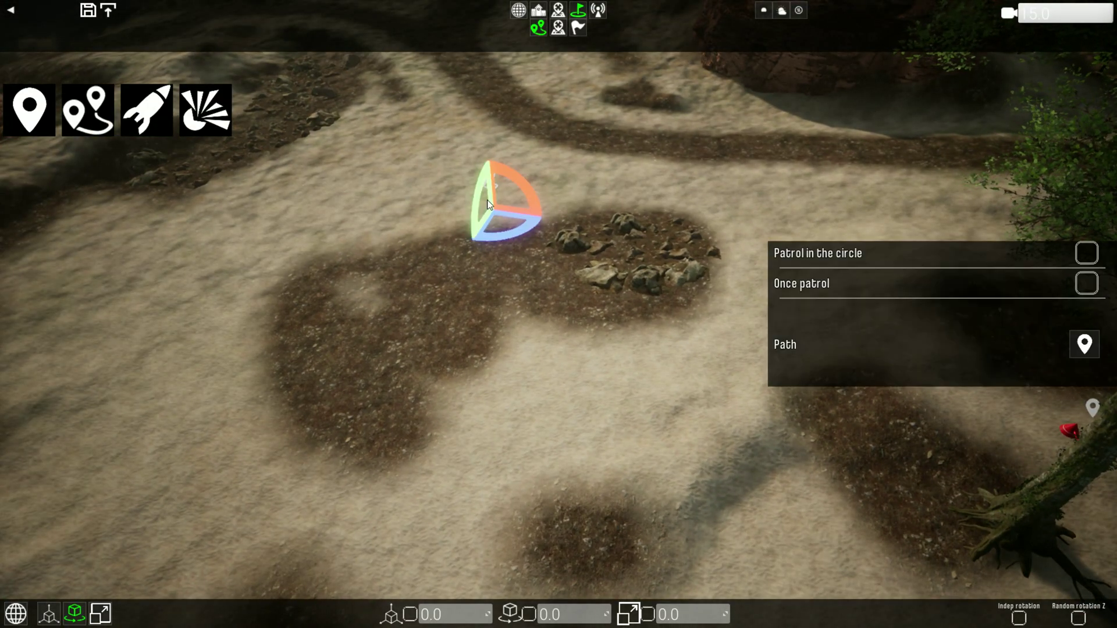
Associate the patrol marker's path with the enemy spawn nearest the house among the three facing the handcuffs.
left_click(1082, 355)
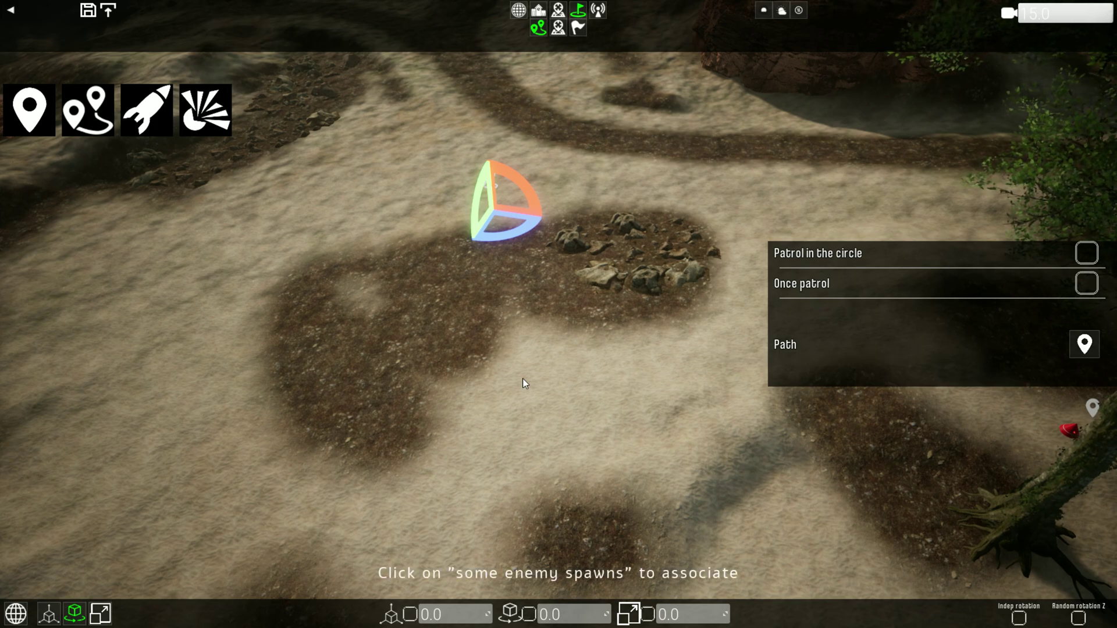
right_click_drag(522, 376, 691, 418)
left_click(1083, 354)
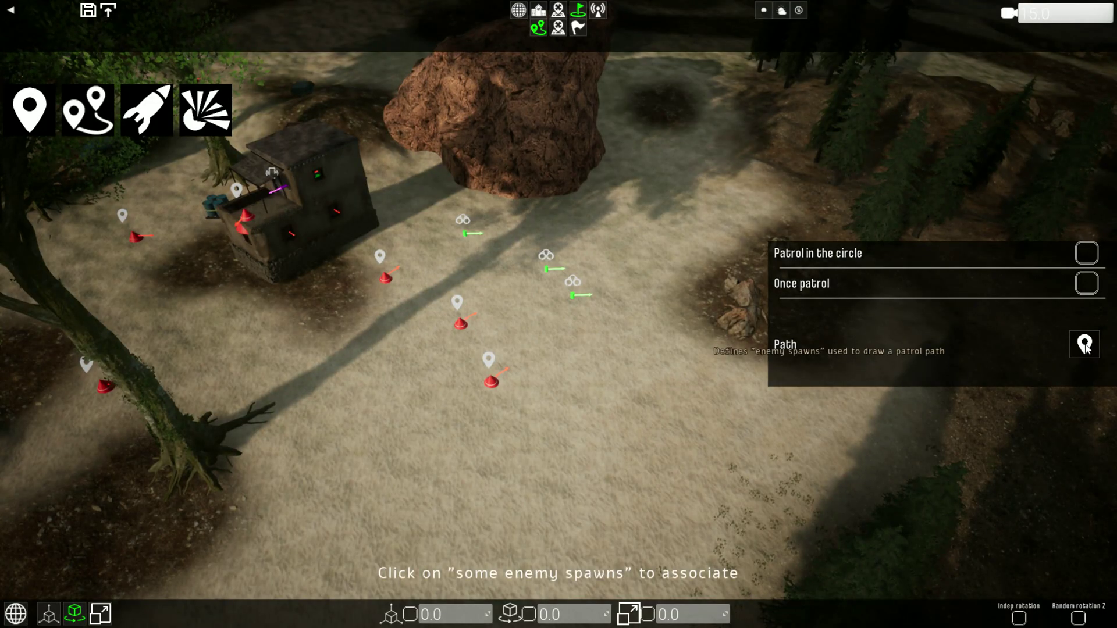
left_click(389, 281)
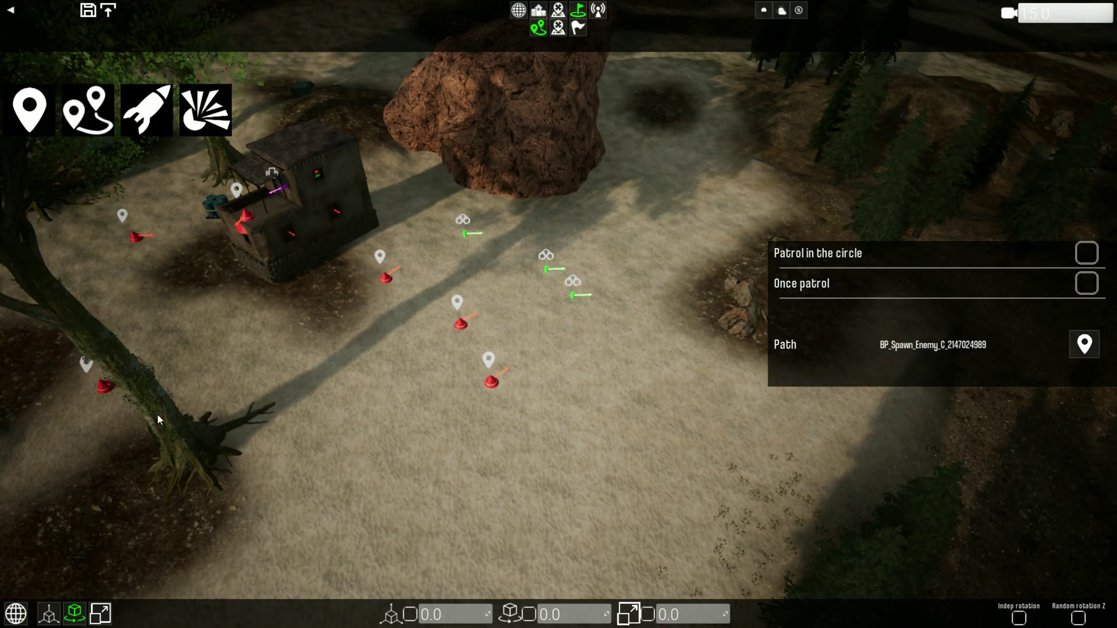
left_click(360, 460)
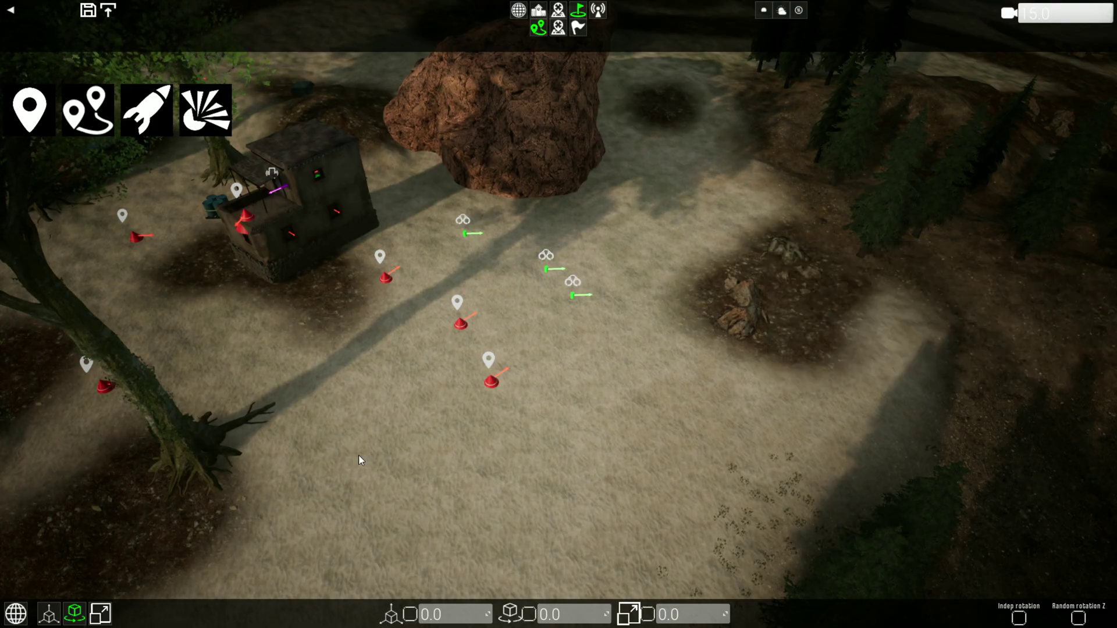
Switch the placeable objects to the category that contains the zone and stop tools.
right_click_drag(559, 314, 399, 323)
right_click_drag(235, 316, 169, 147)
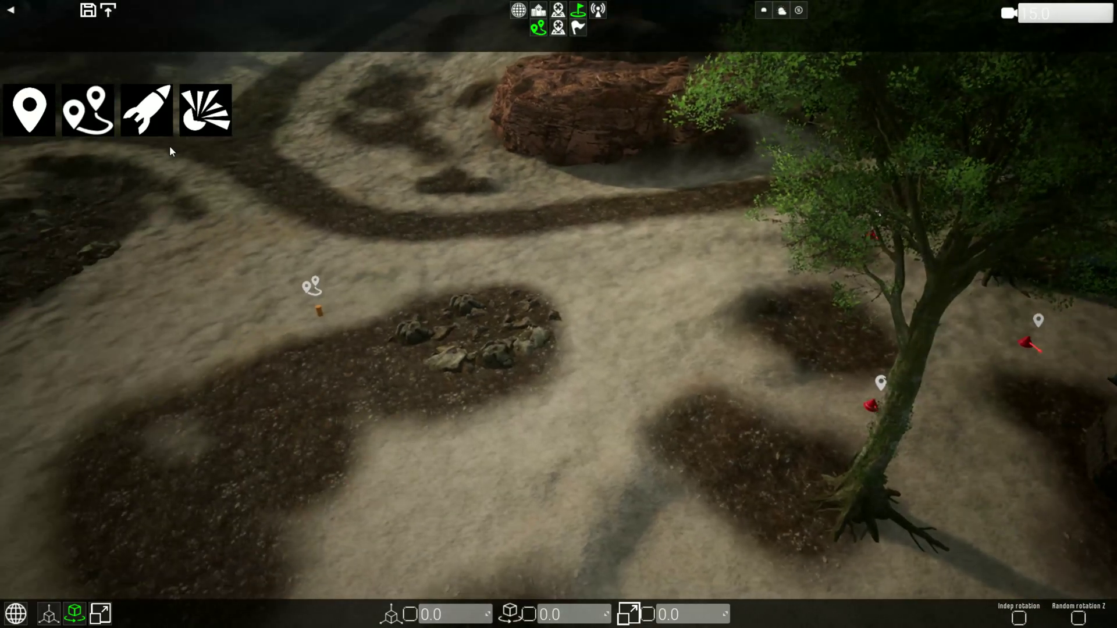
left_click(599, 12)
left_click(146, 110)
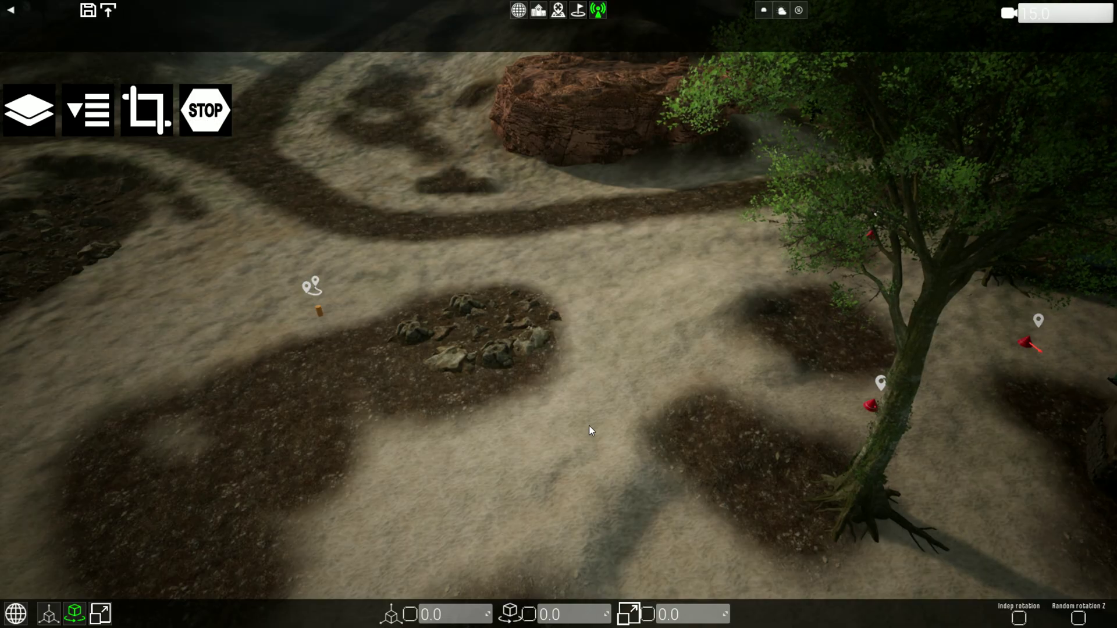
mouse_move(591, 430)
right_mouse_down()
mouse_move(815, 436)
mouse_move(954, 477)
mouse_move(774, 439)
mouse_move(591, 441)
right_mouse_up()
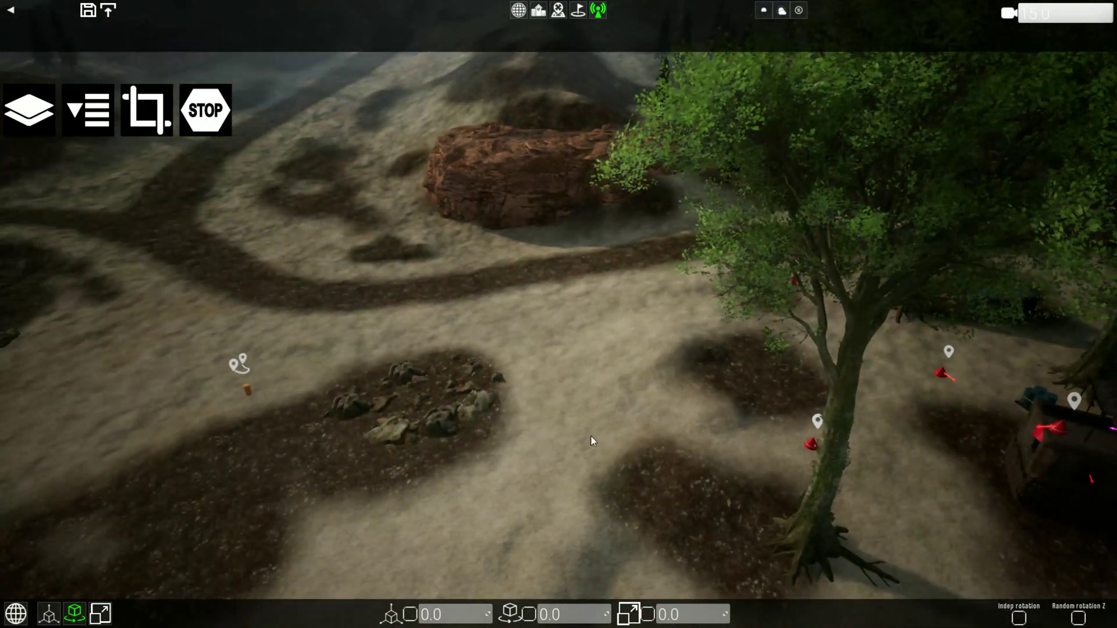
Save the map under the name YOUTUBE.
left_click(88, 11)
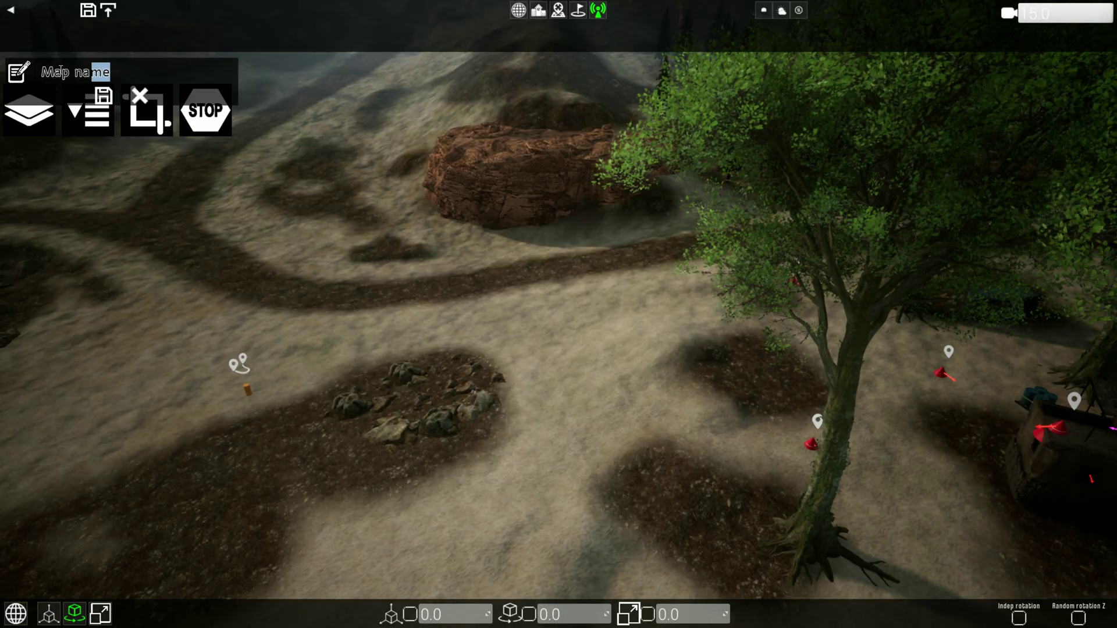
left_click_drag(92, 72, 5, 71)
key("BackSpace")
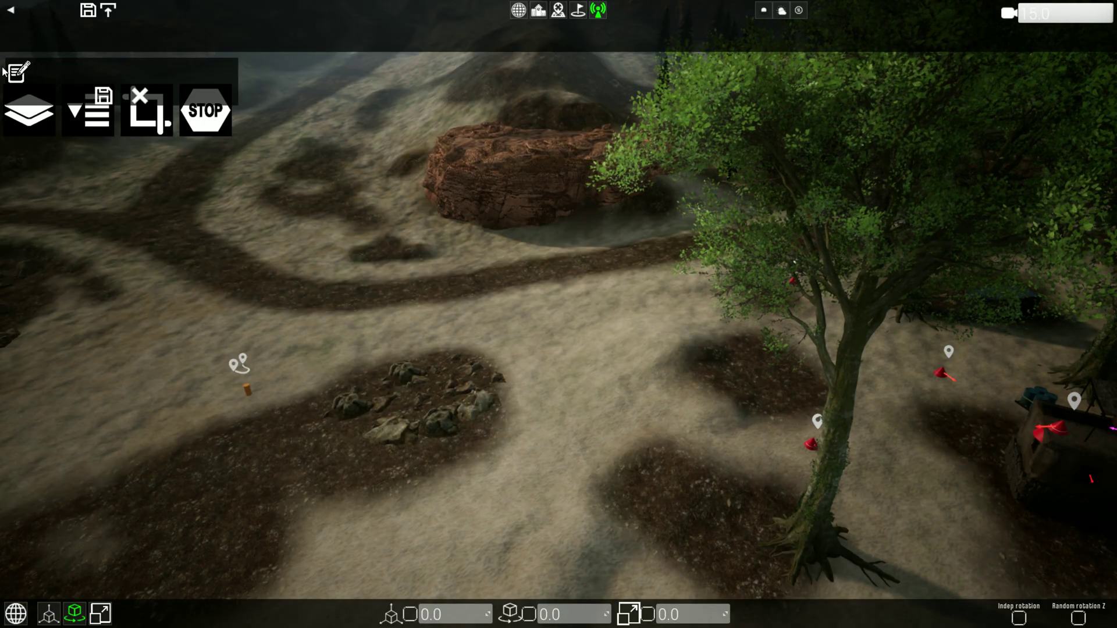
type("V")
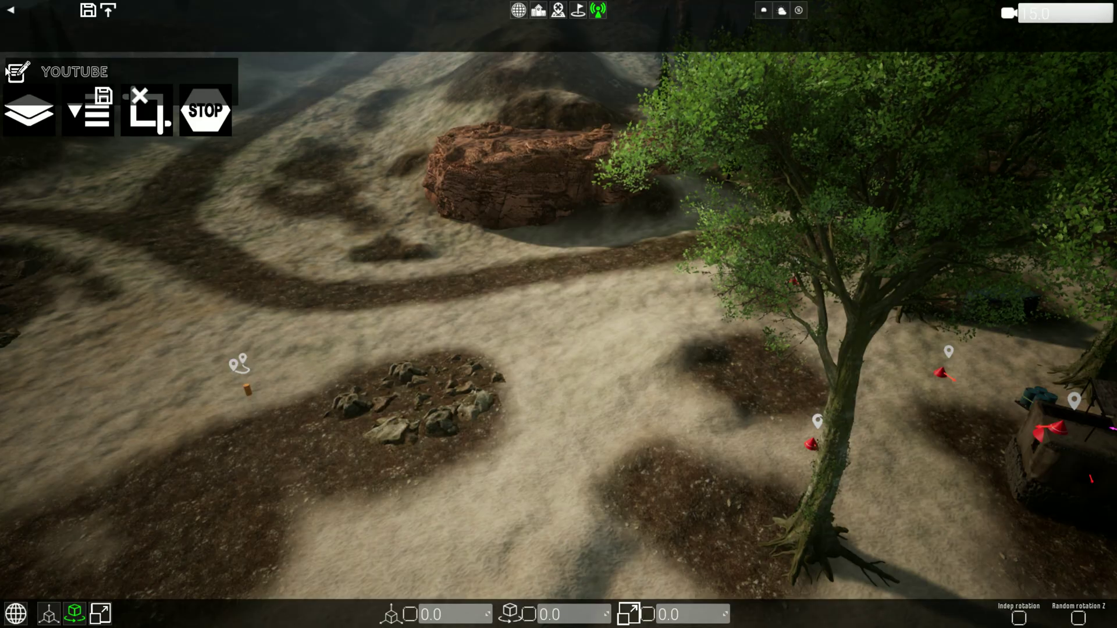
left_click(103, 99)
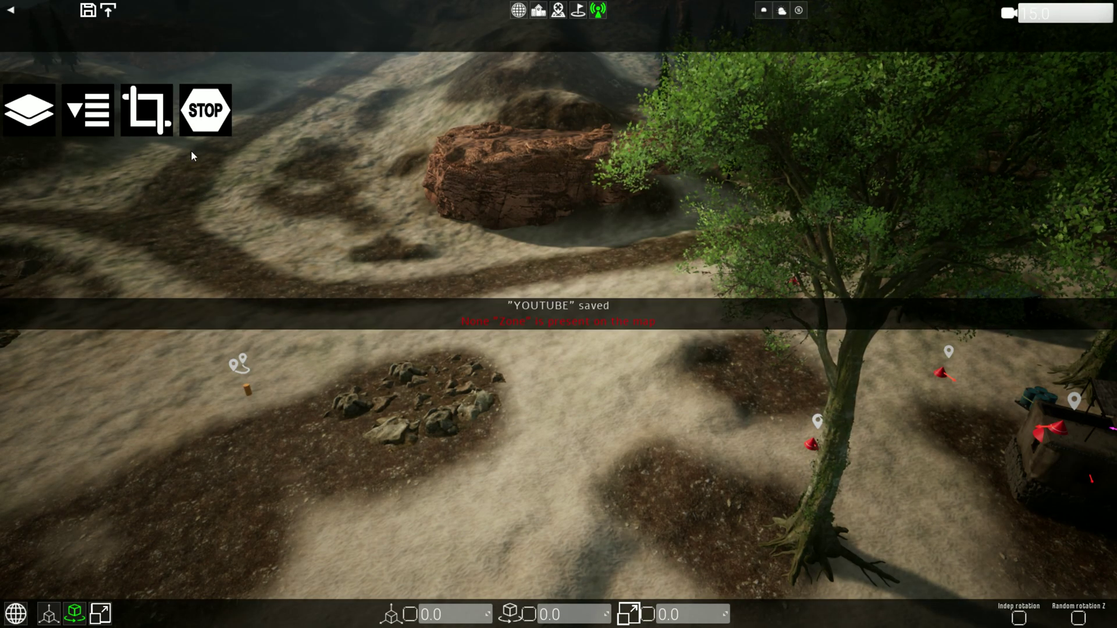
Place a zone marker on the sand between the rocky patch and the large tree.
right_click_drag(350, 362, 430, 506)
left_click(140, 112)
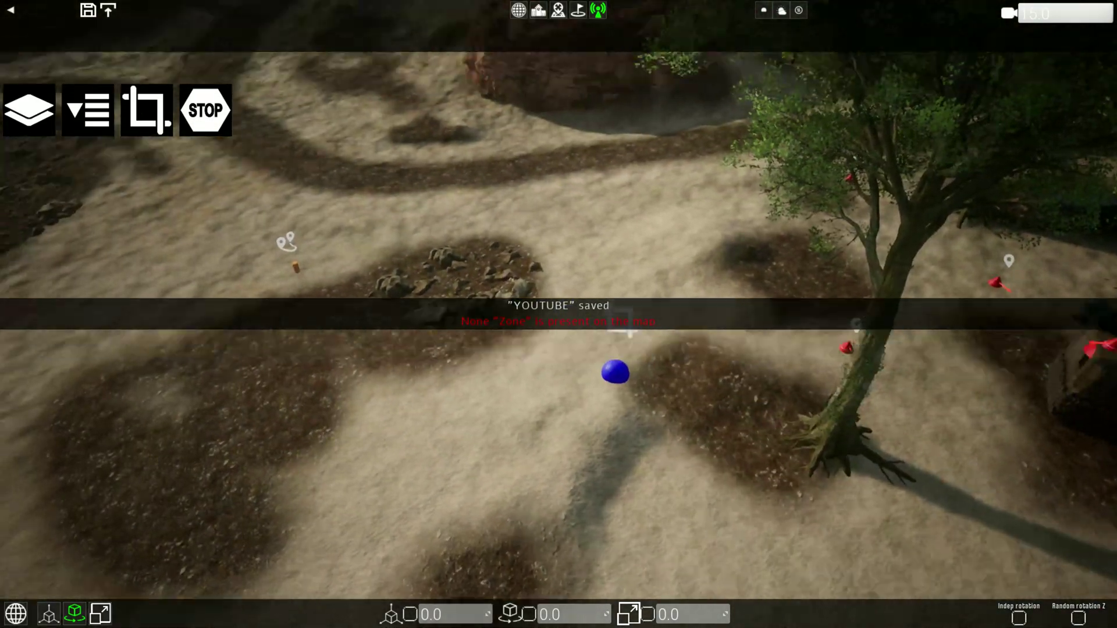
right_click_drag(468, 474, 519, 372)
left_click(556, 500)
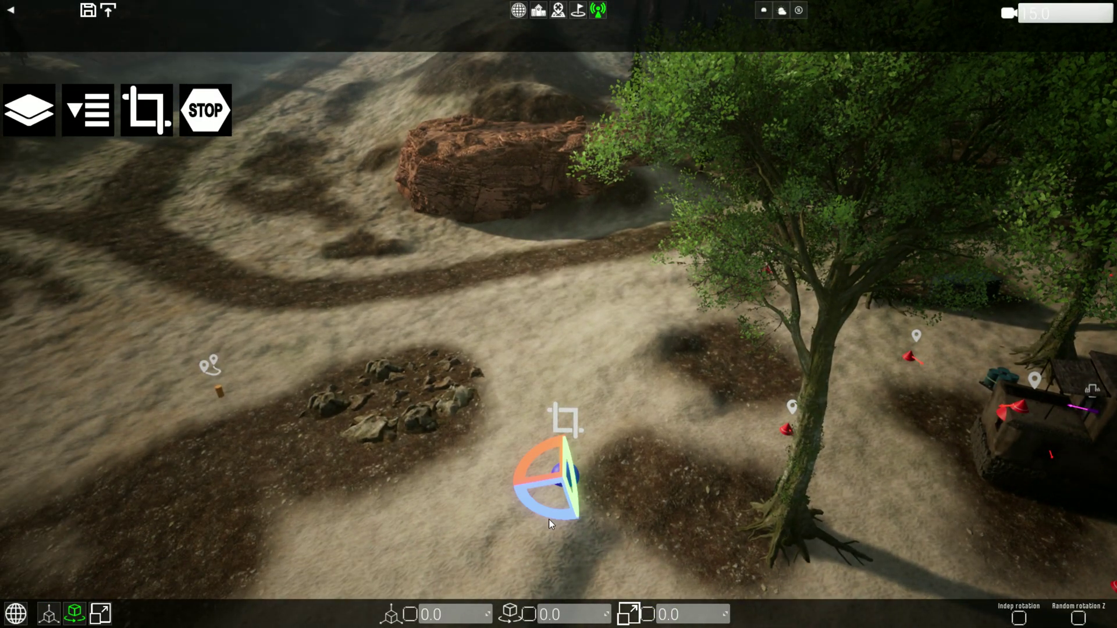
left_click(715, 488)
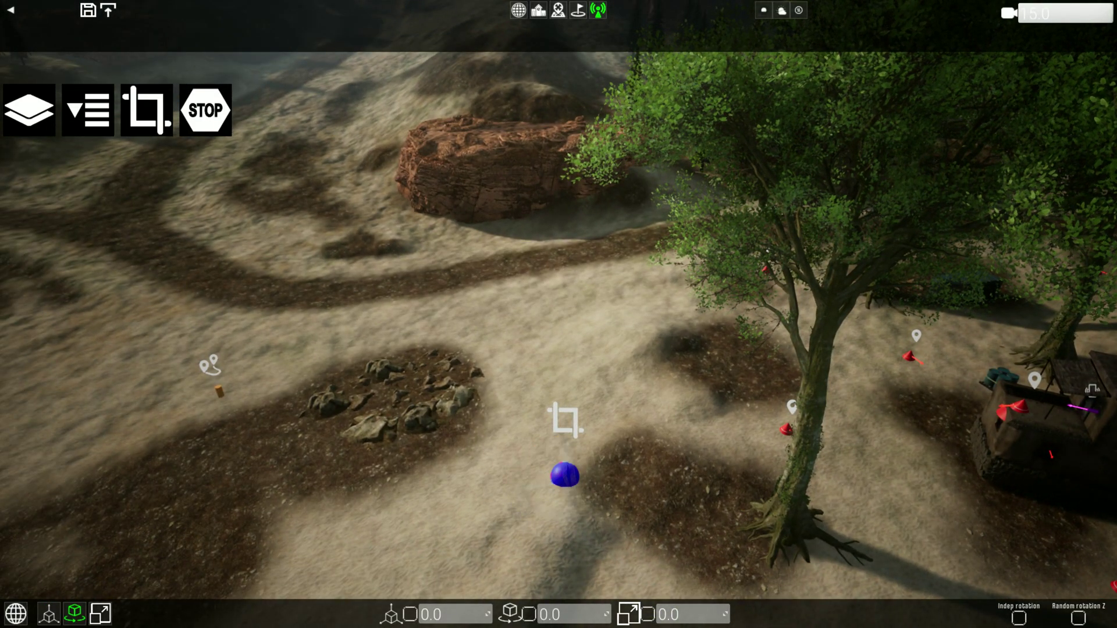
Save the map again and leave the editor for the main menu.
right_click_drag(716, 489, 715, 477)
left_click(87, 11)
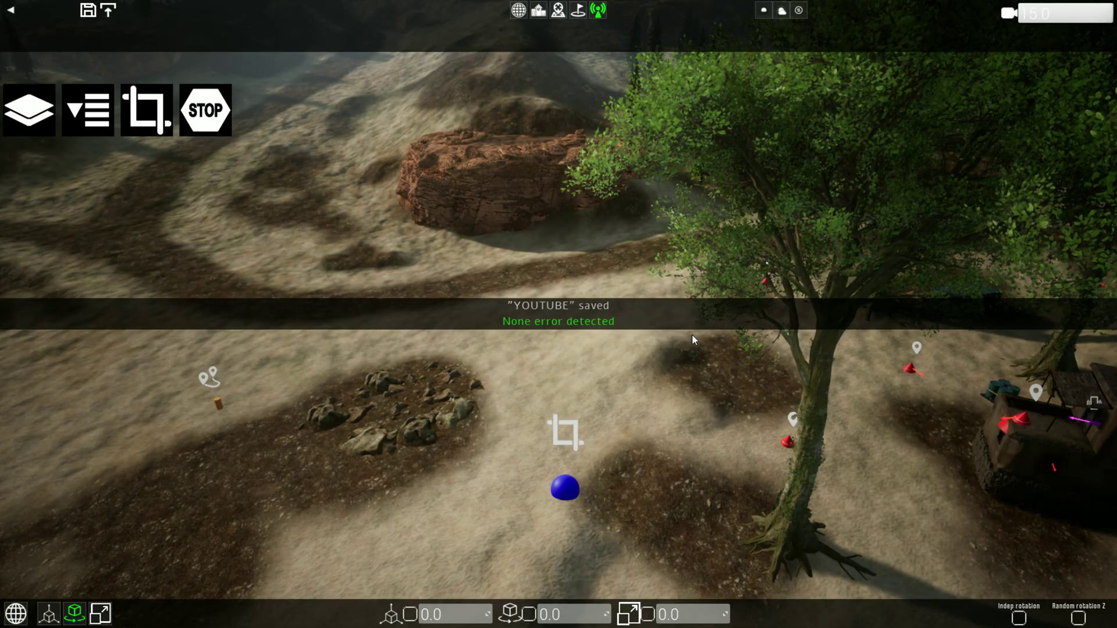
left_click(14, 15)
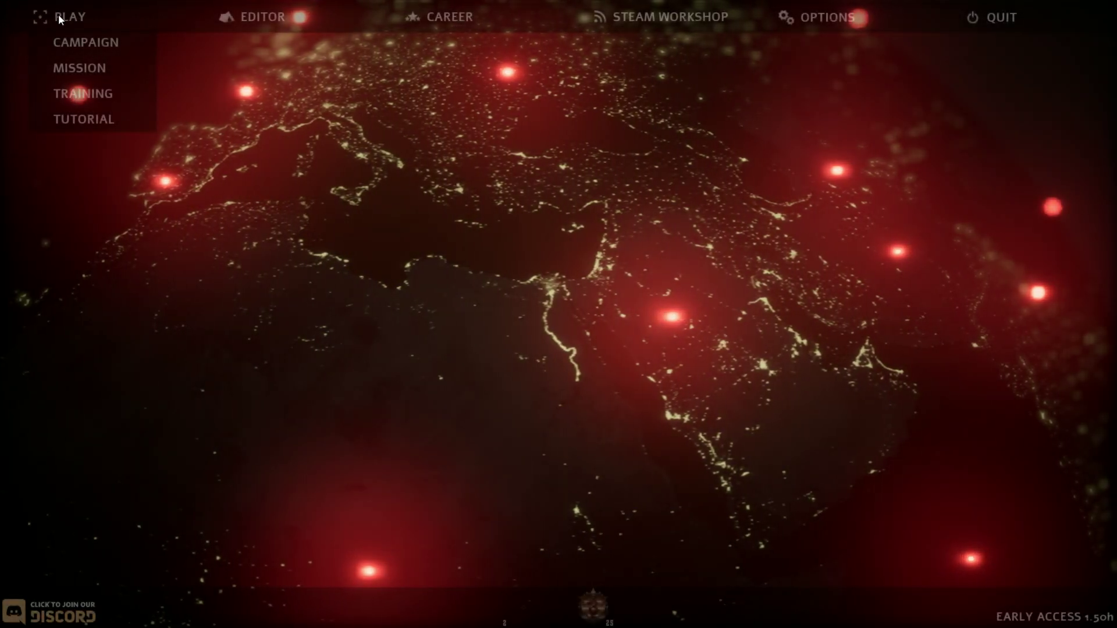
Set up a new mission using the custom editor map YOUTUBE.
left_click(72, 68)
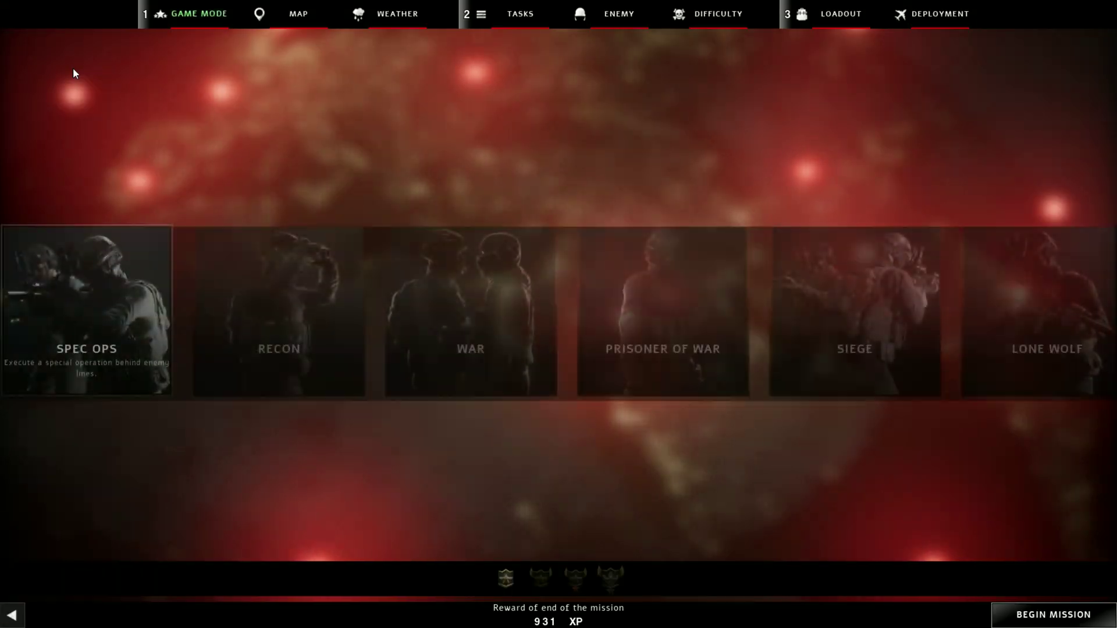
left_click(293, 16)
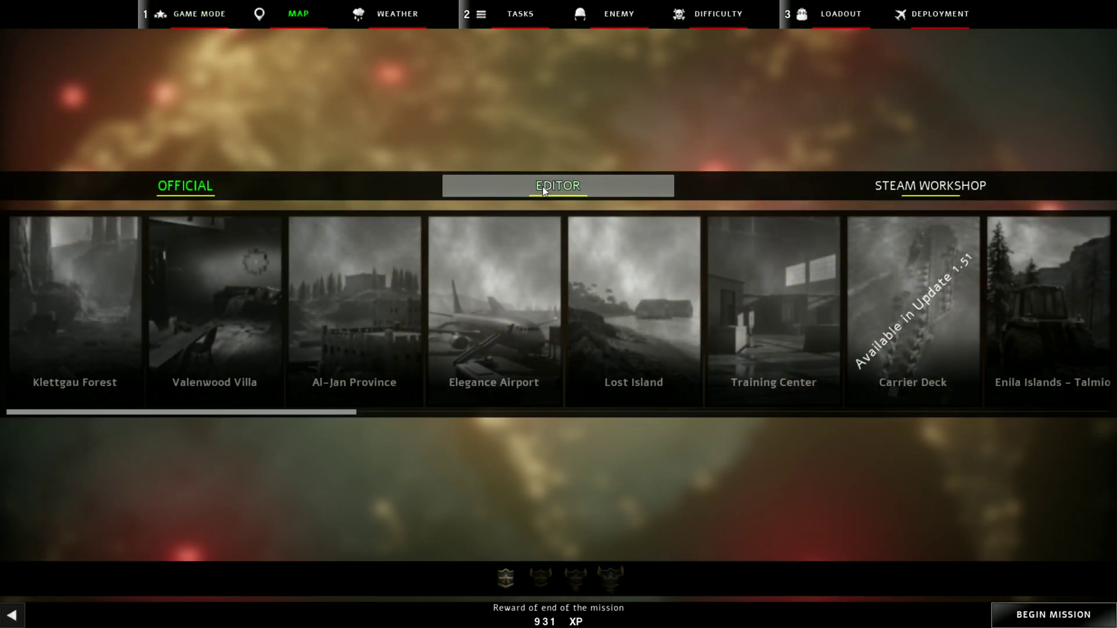
left_click(543, 189)
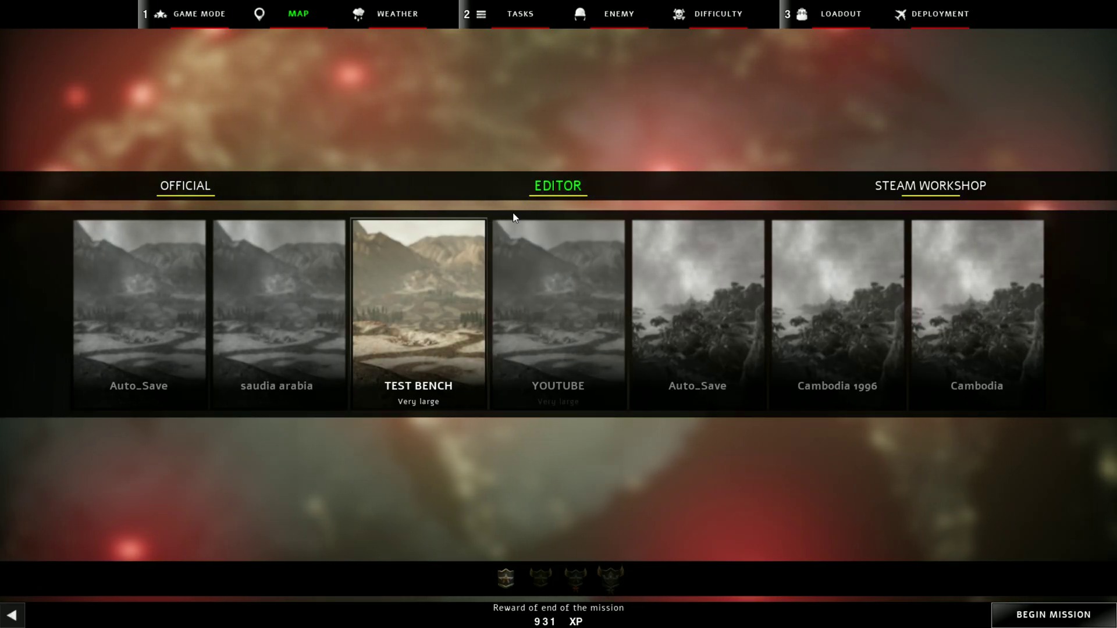
left_click(578, 334)
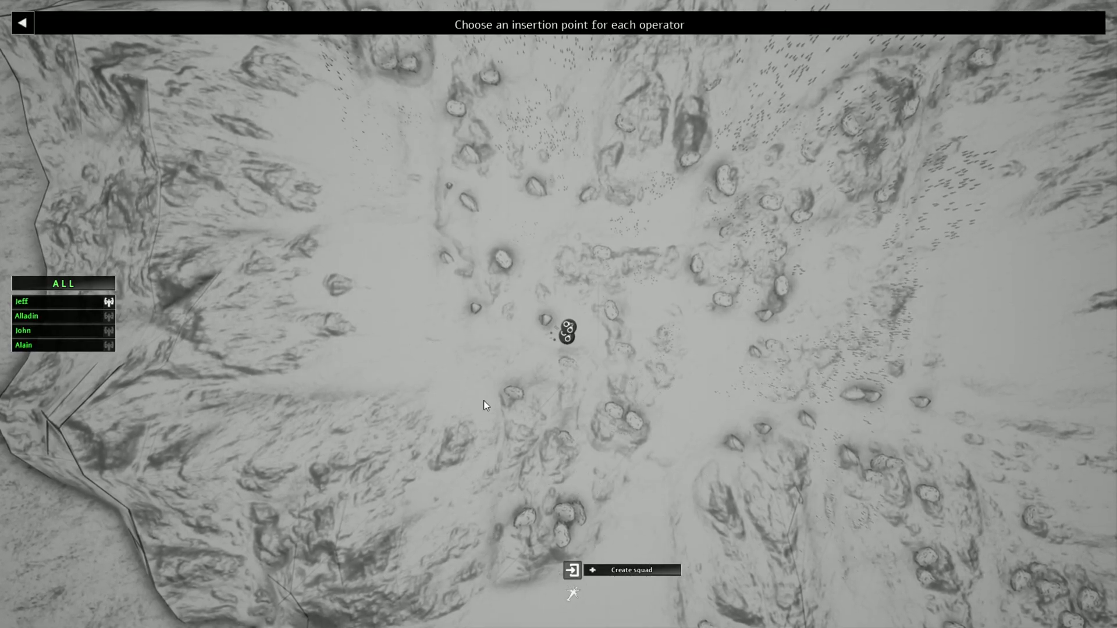
Create a squad of all operators at the insertion point and validate the insertion.
left_click(629, 572)
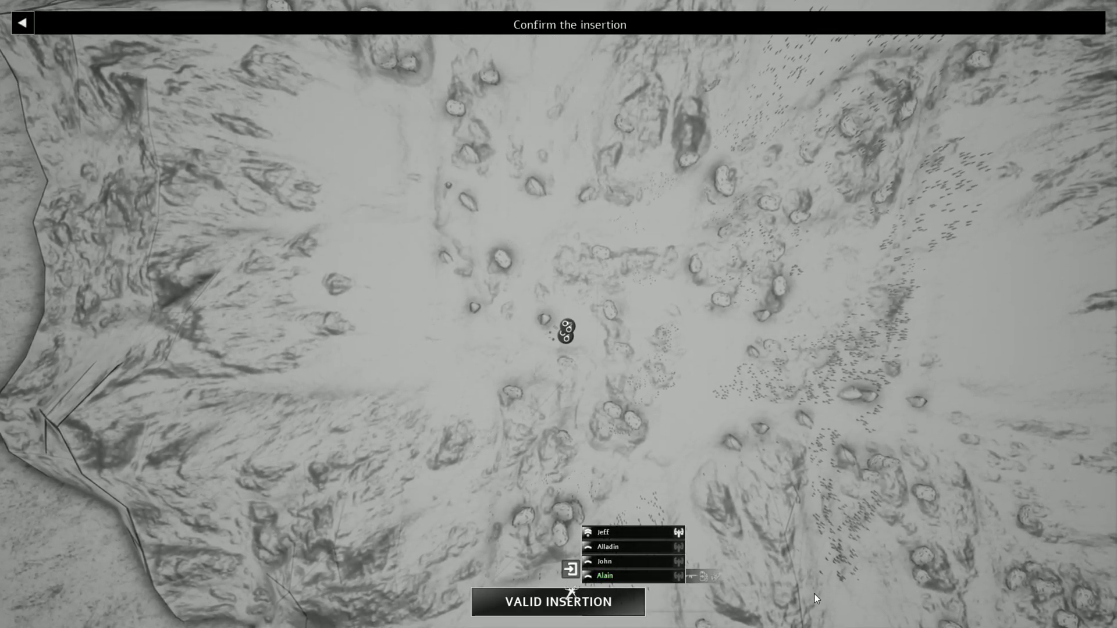
left_click(524, 603)
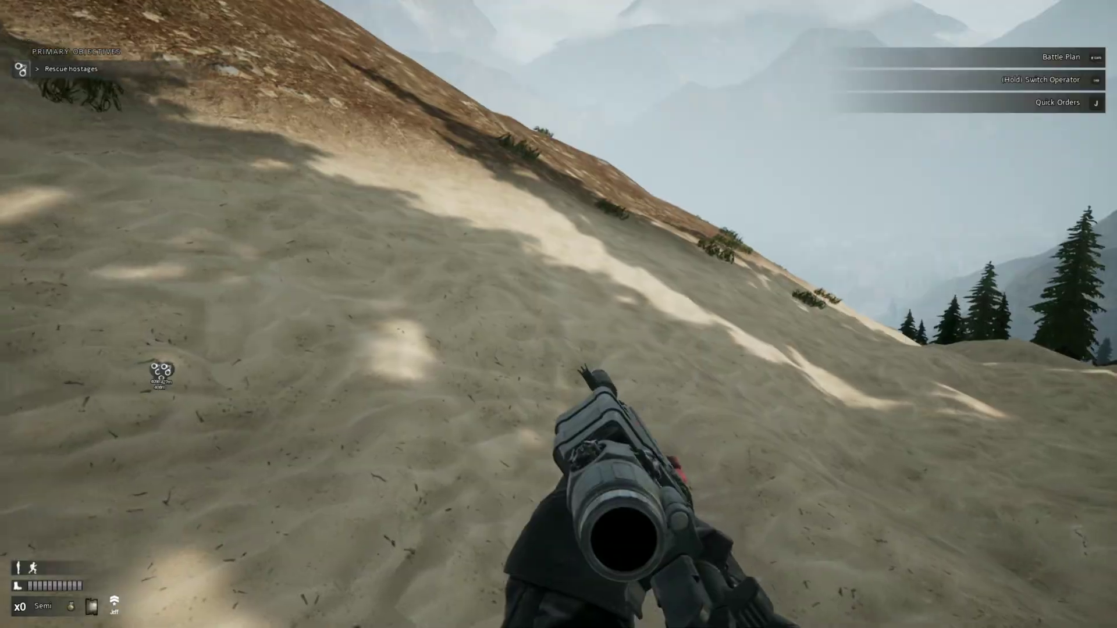
Advance to high ground and examine the house, hostage markers and enemy guards through the binoculars at several magnifications.
key("shift+w")
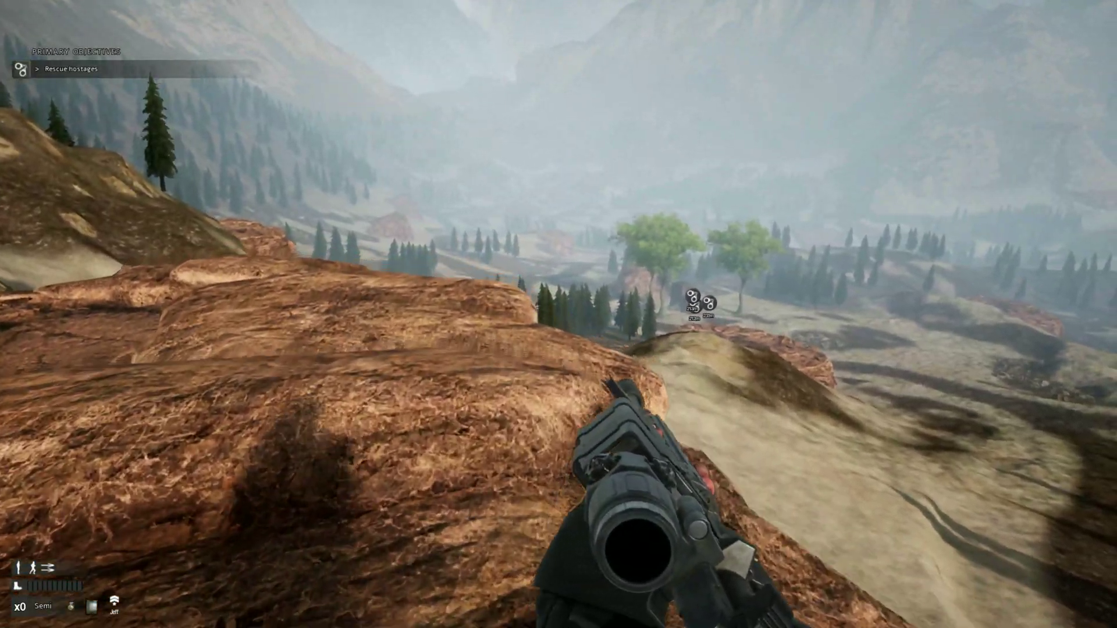
key("b")
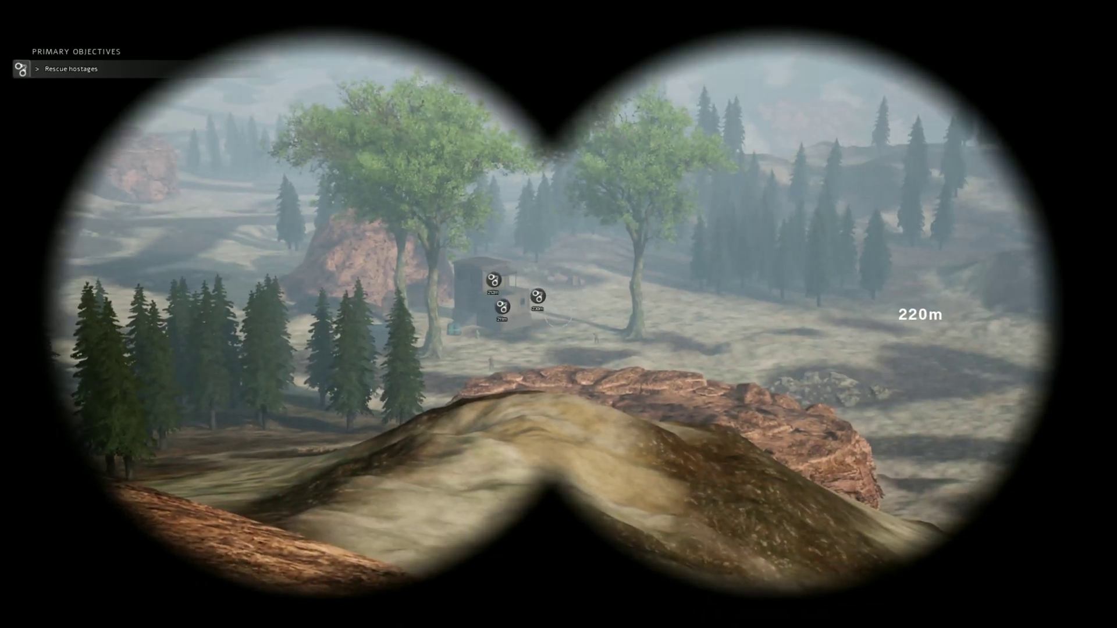
scroll(558, 314, "up", 2)
scroll(559, 315, "up", 2)
scroll(558, 314, "down", 4)
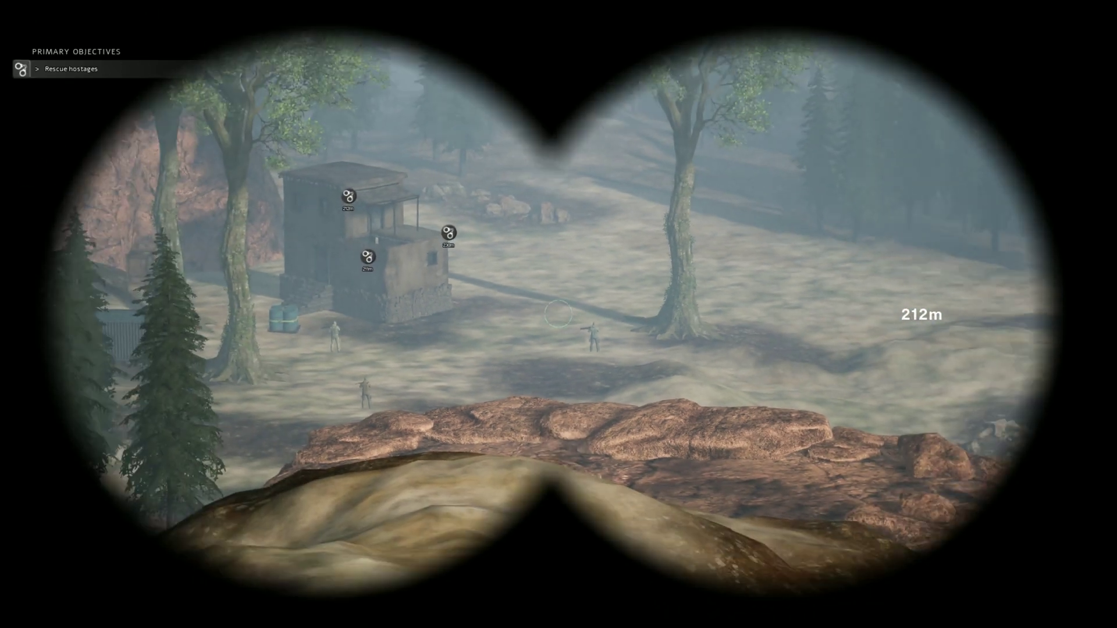
mouse_move(557, 314)
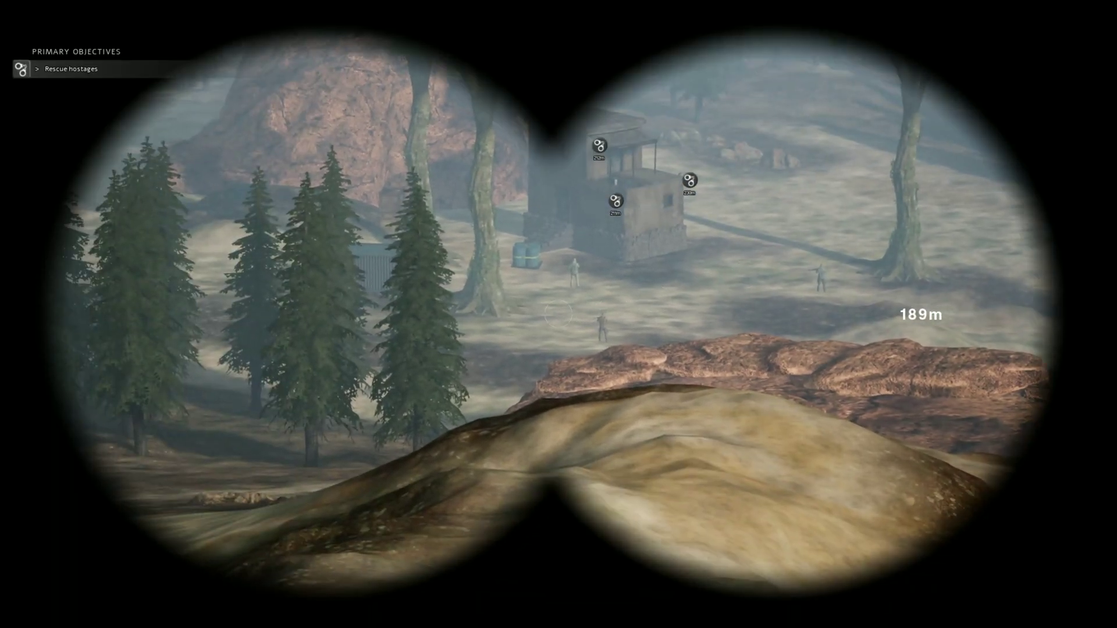
scroll(559, 315, "up", 4)
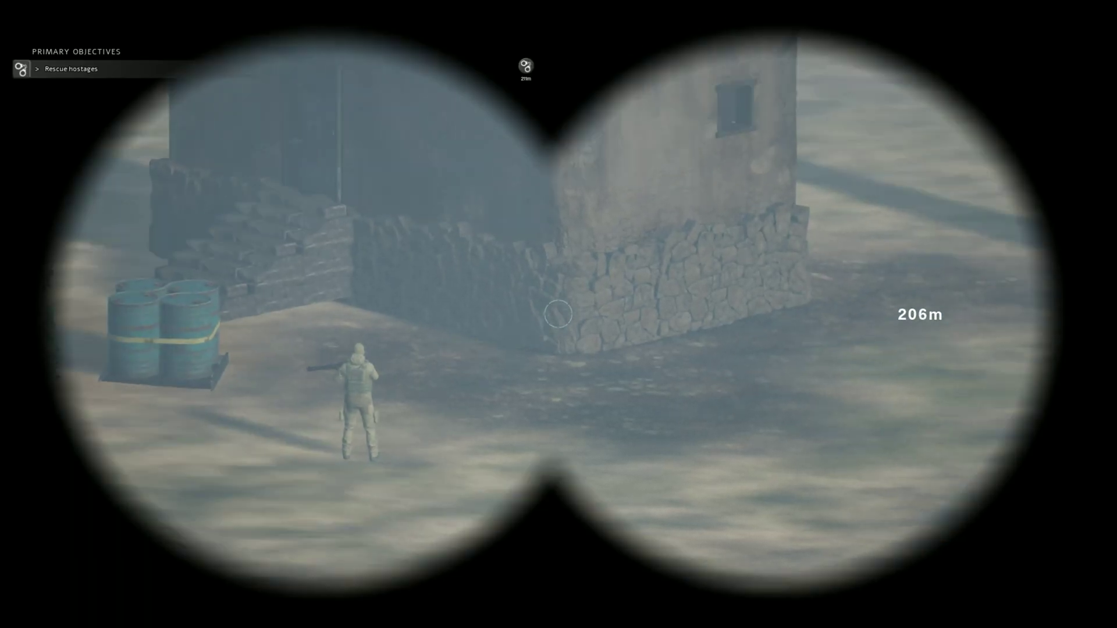
scroll(559, 314, "down", 2)
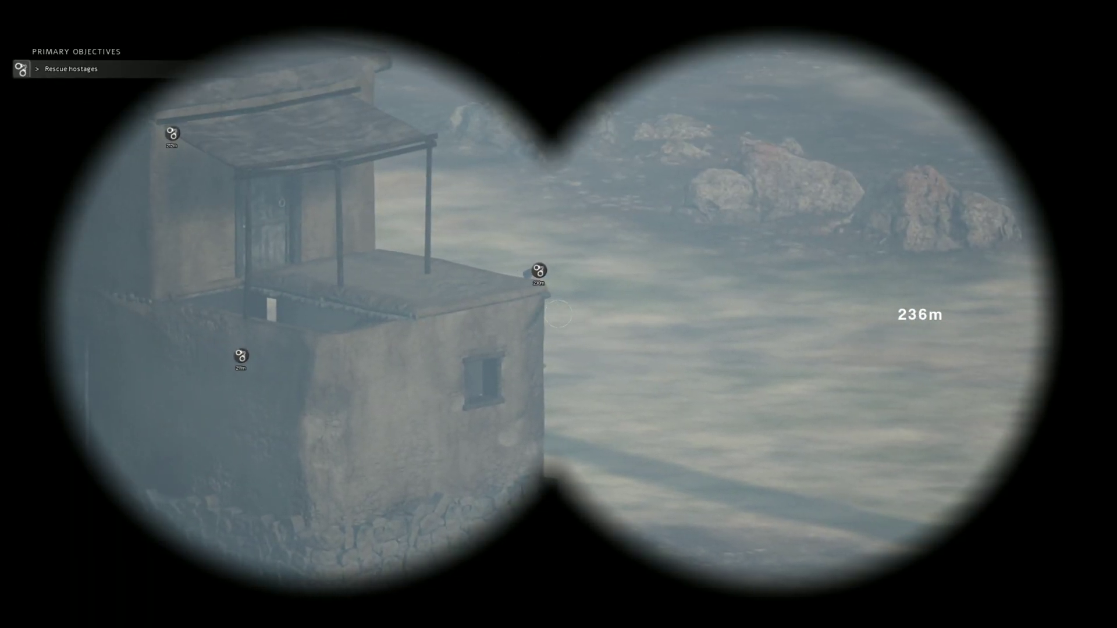
scroll(559, 314, "down", 5)
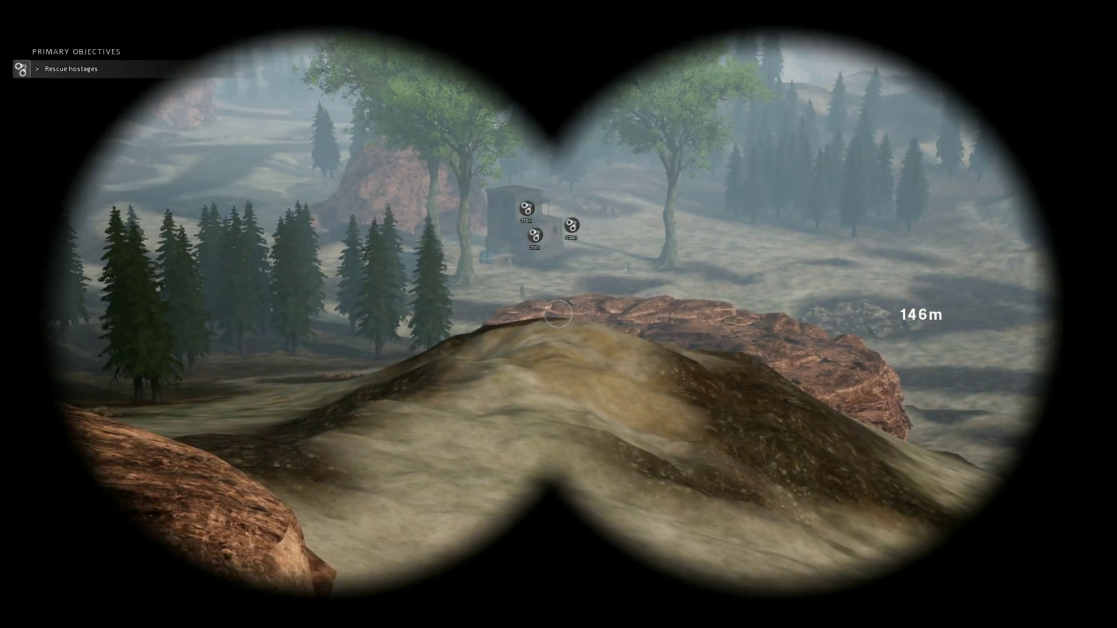
Put the binoculars away, cross the rocks to the sandy ridge and sight the hostage house through the rifle scope.
key("b")
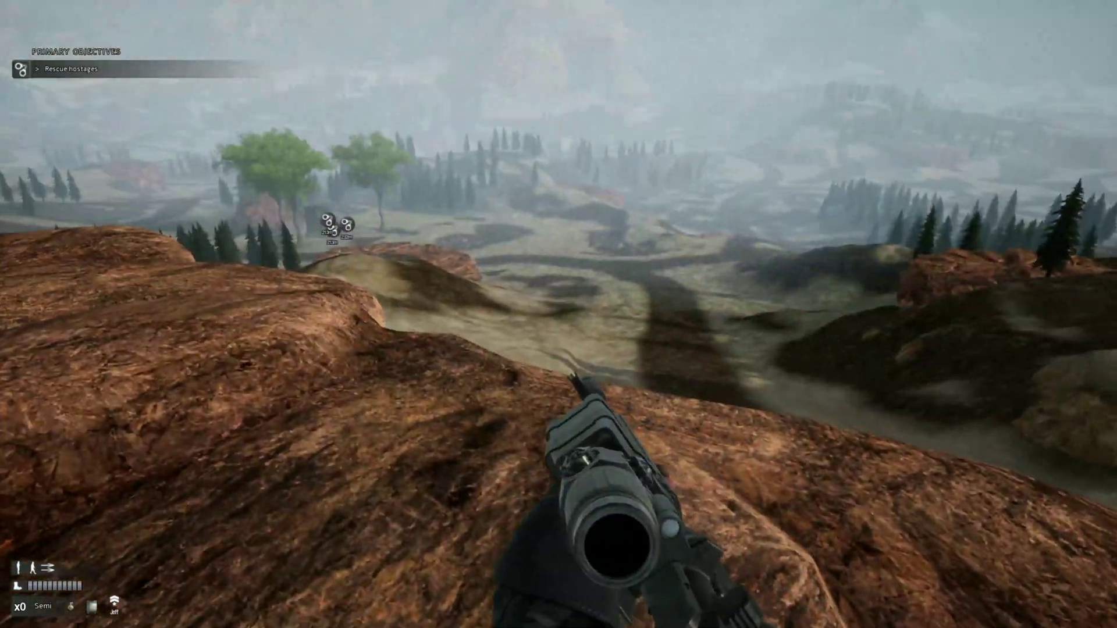
key("shift+w")
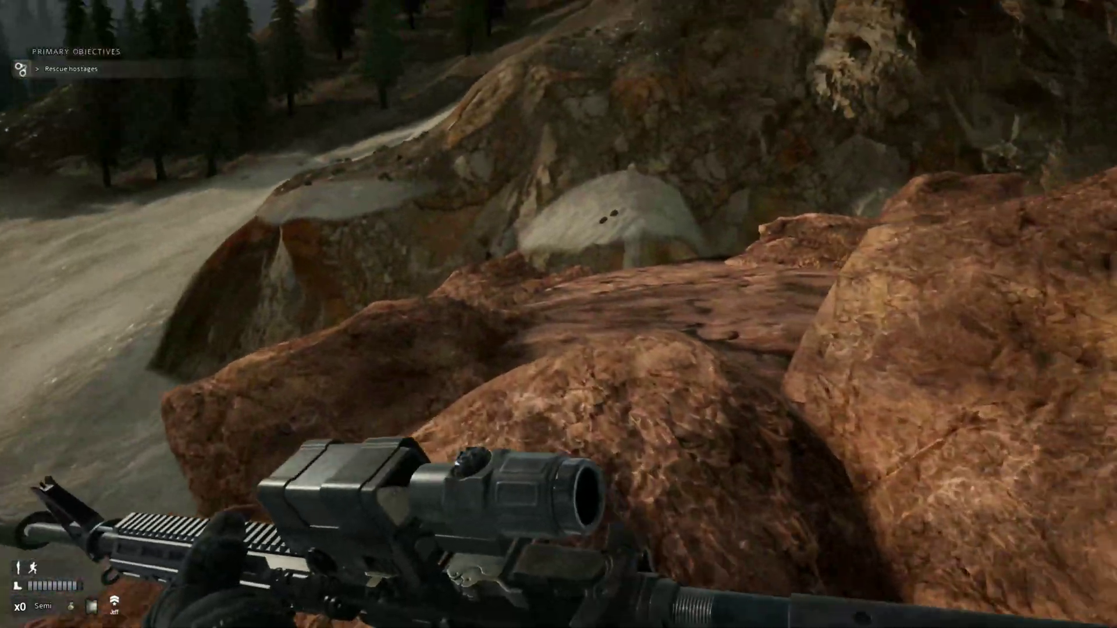
key("shift+w")
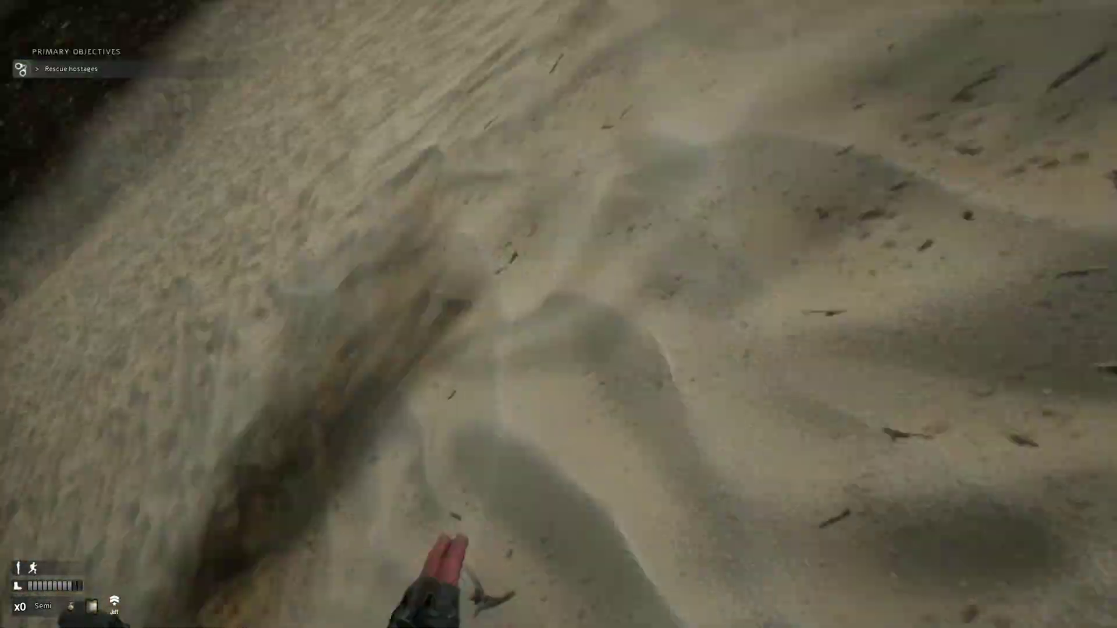
key("shift+w")
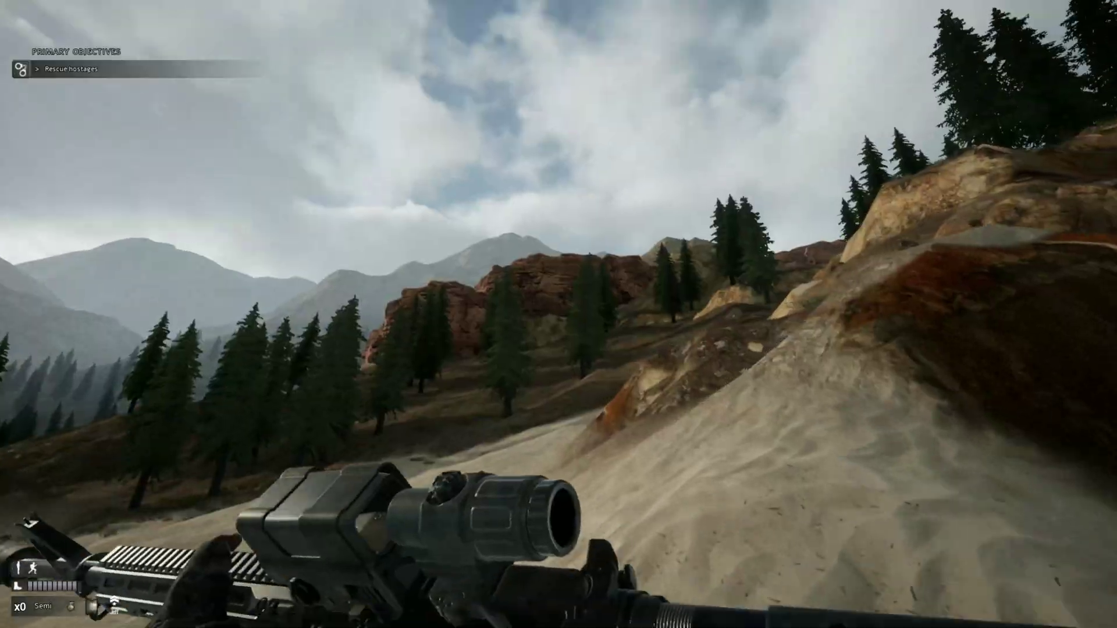
key("shift+w")
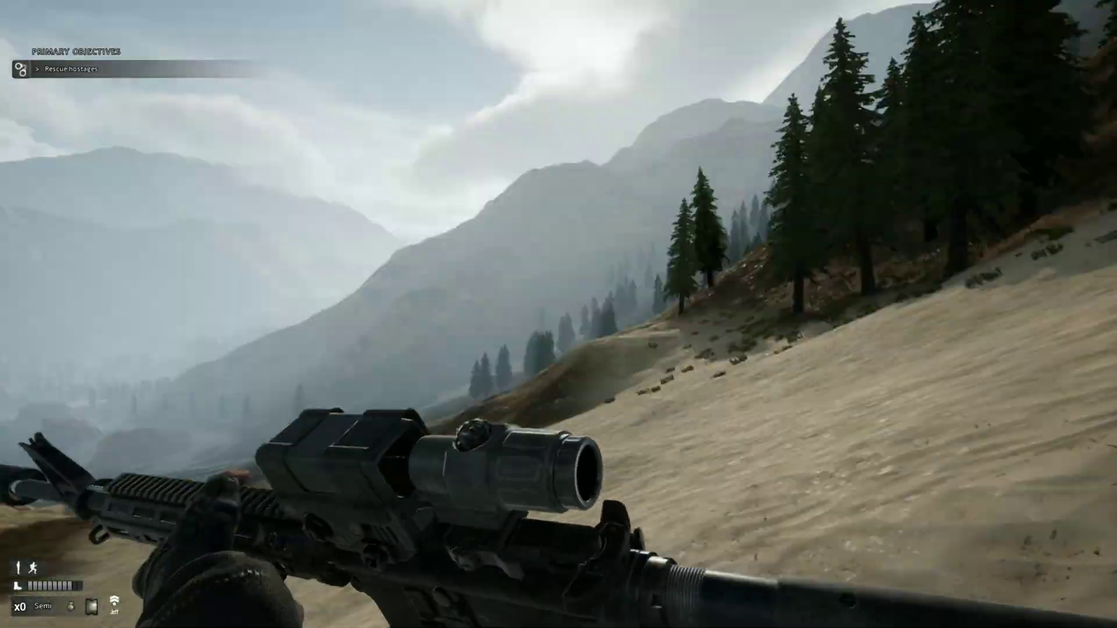
key("shift+w")
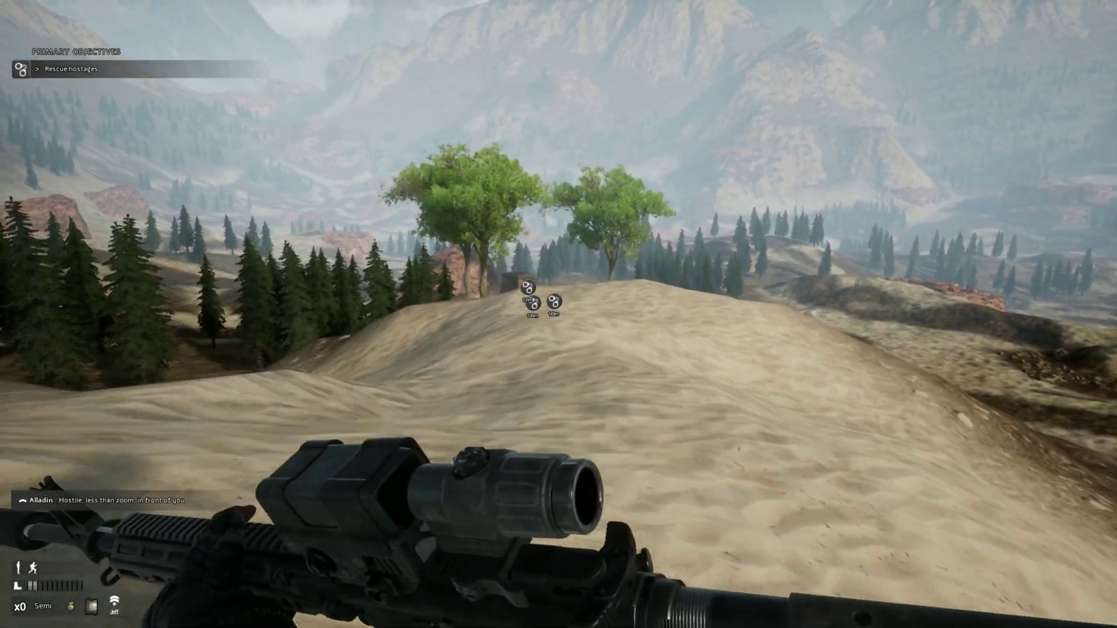
right_click(559, 314)
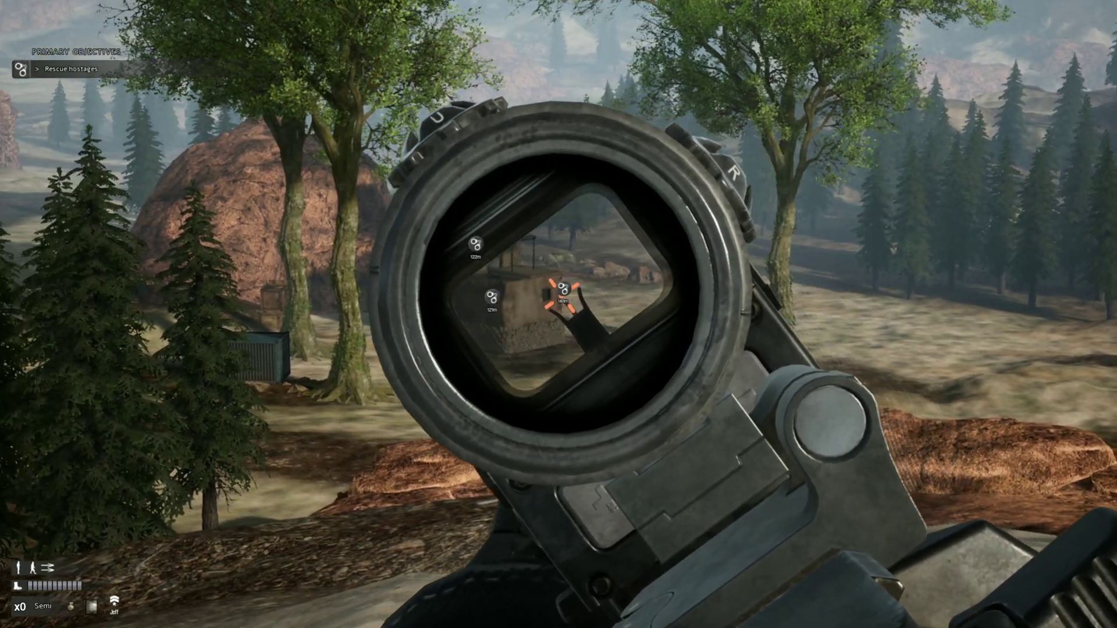
Descend the ridge past the pine trees and cross the dirt track towards the lone guard beyond the container.
key("shift+w")
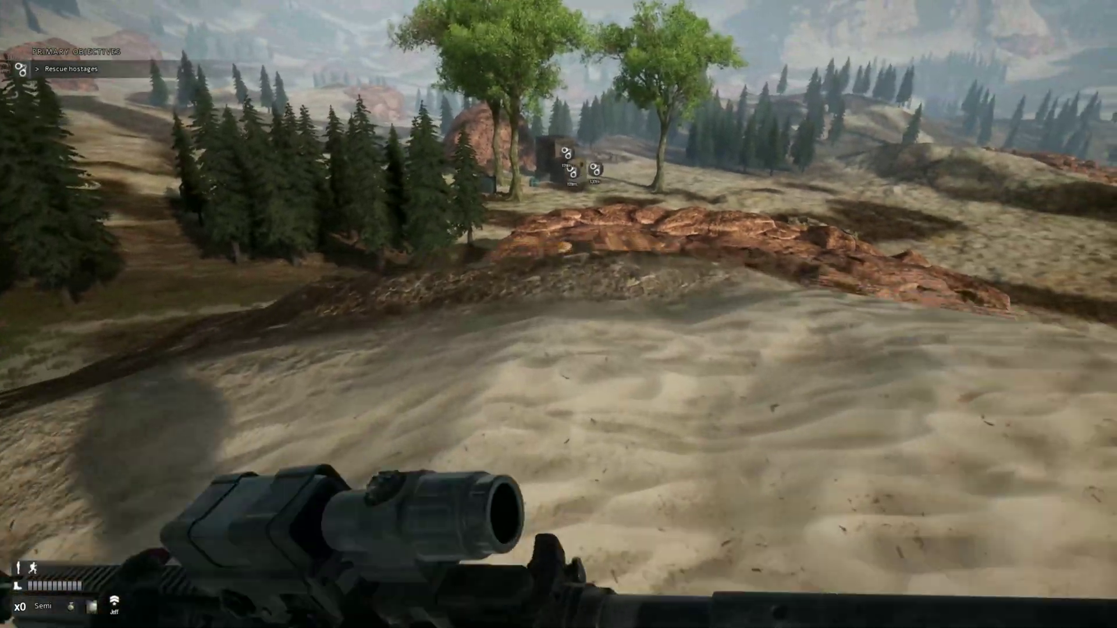
key("w")
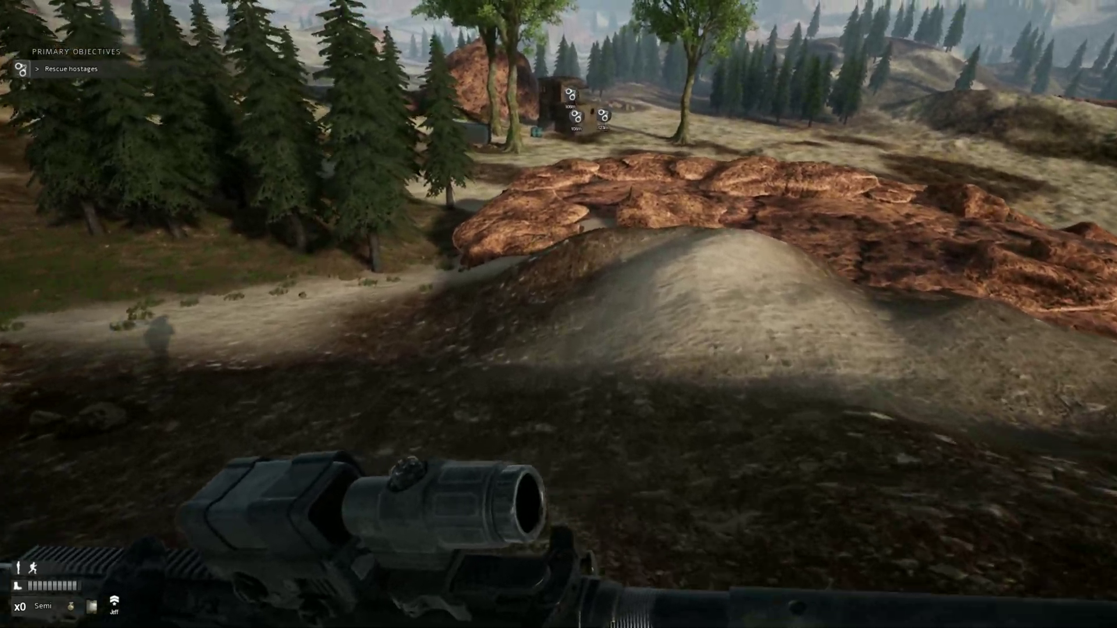
key("w")
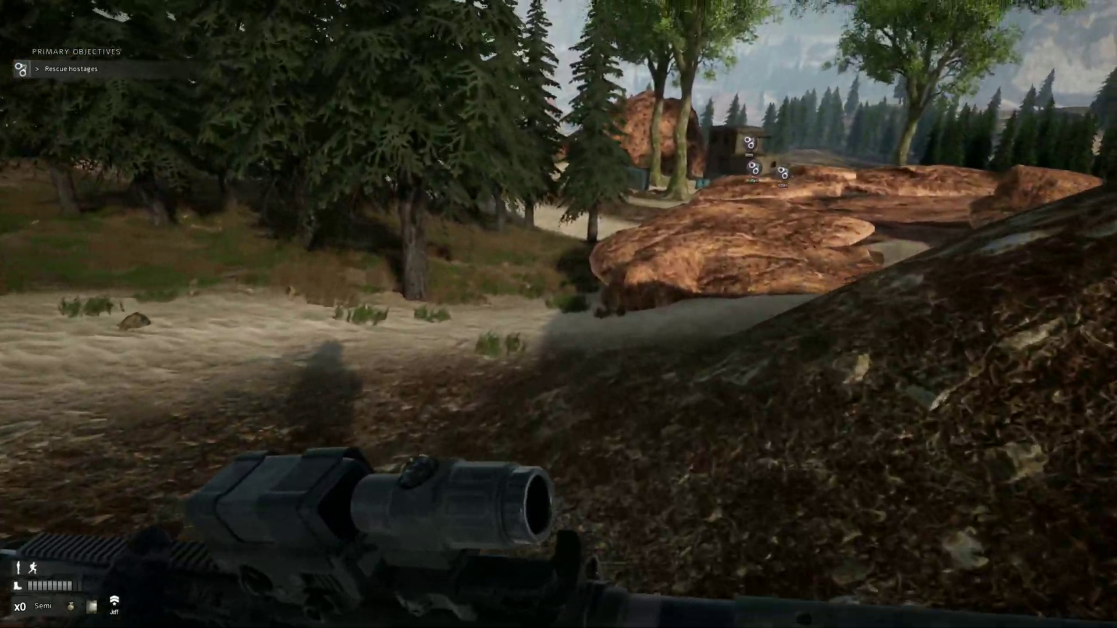
key("w")
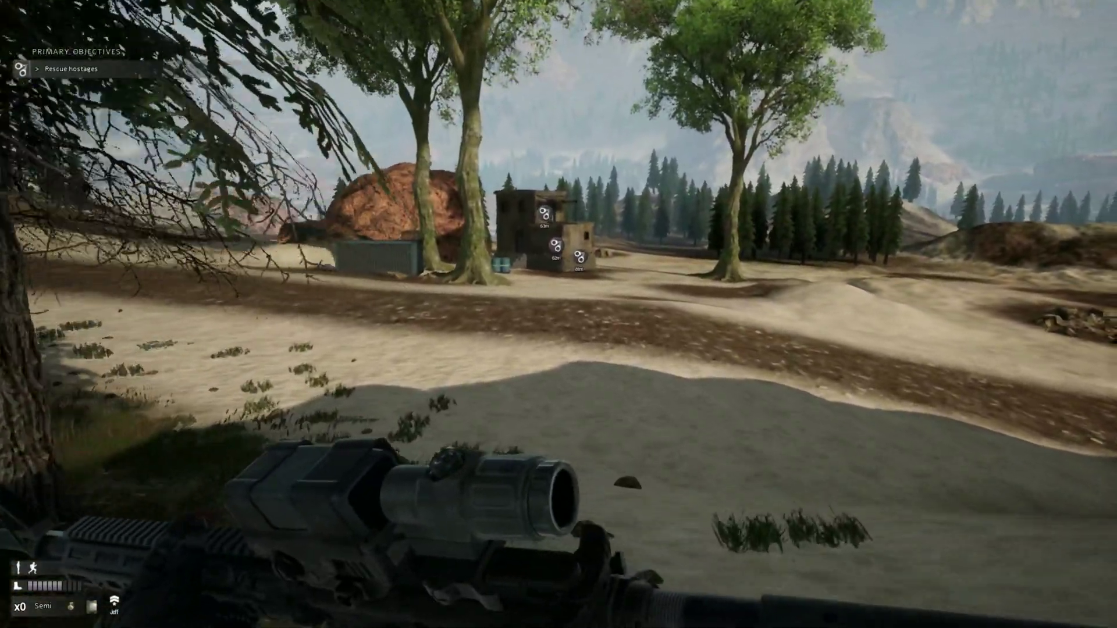
key("w")
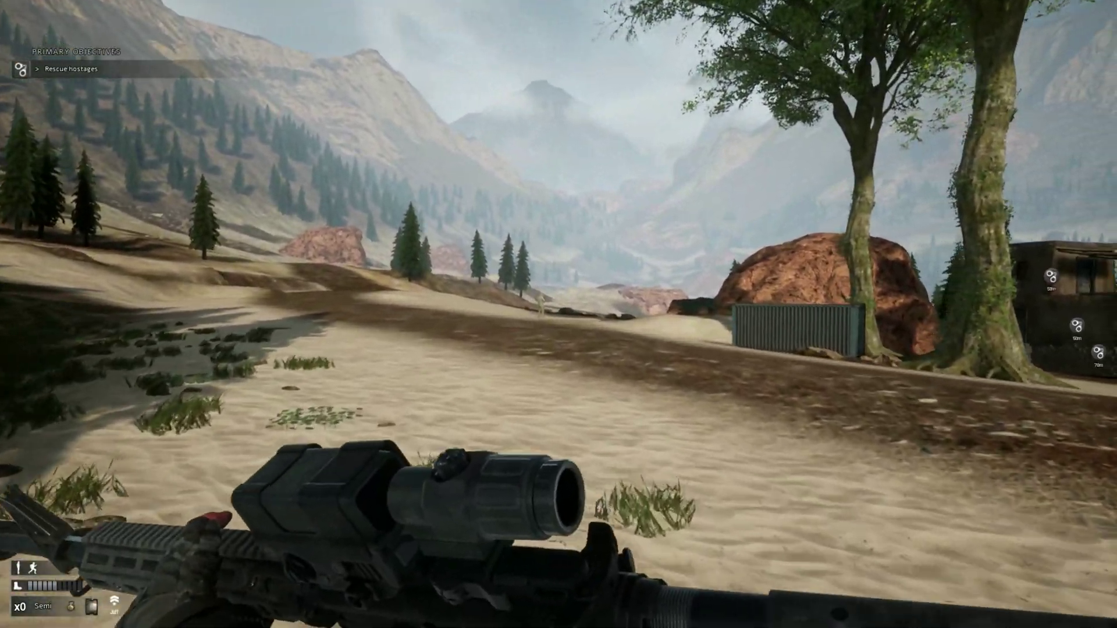
key("w")
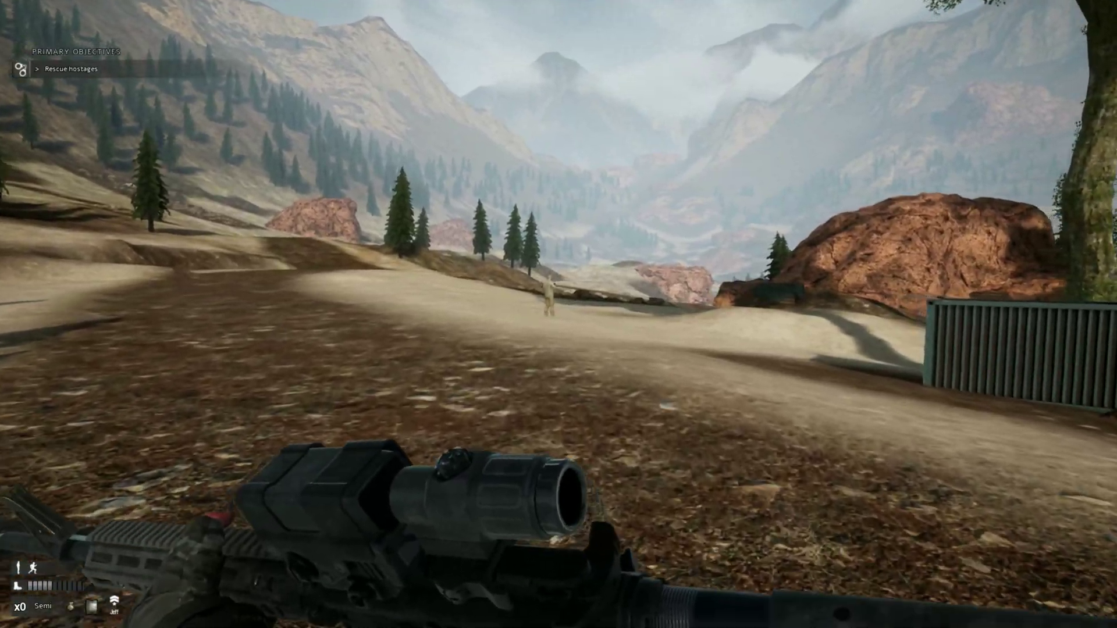
Aim at the lone guard through the scope, lower the rifle and approach him from behind at close range.
right_click(559, 314)
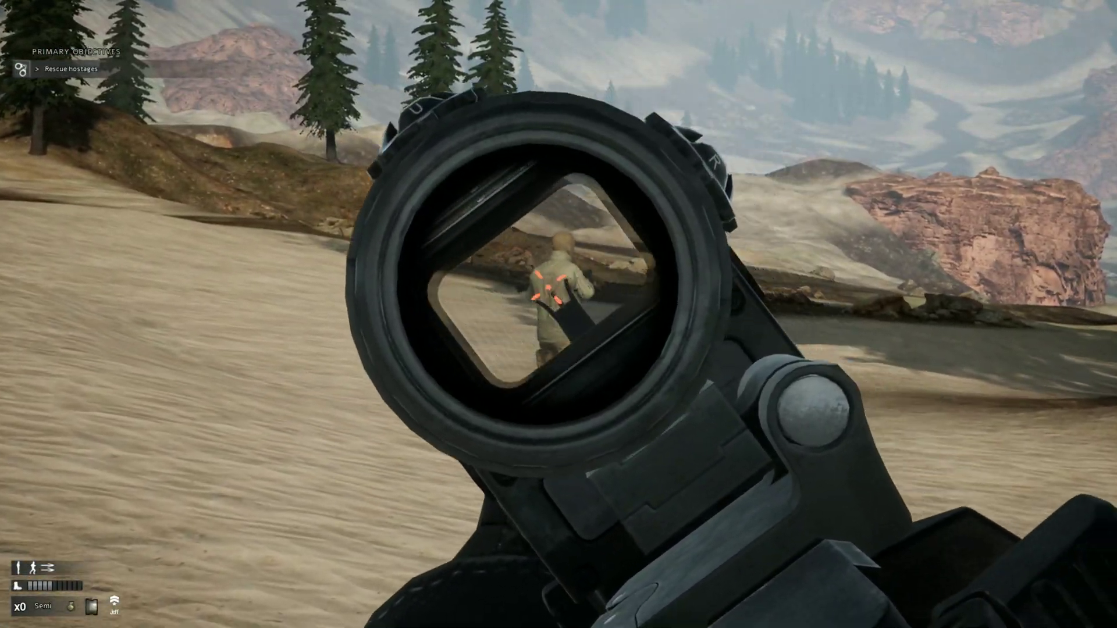
right_click(558, 314)
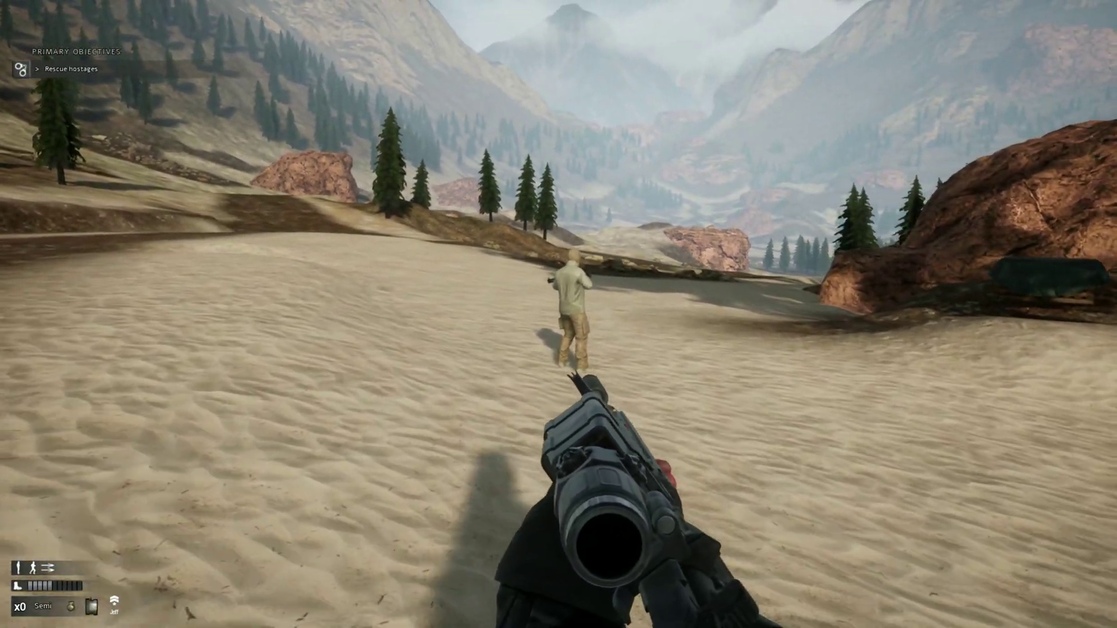
key("w")
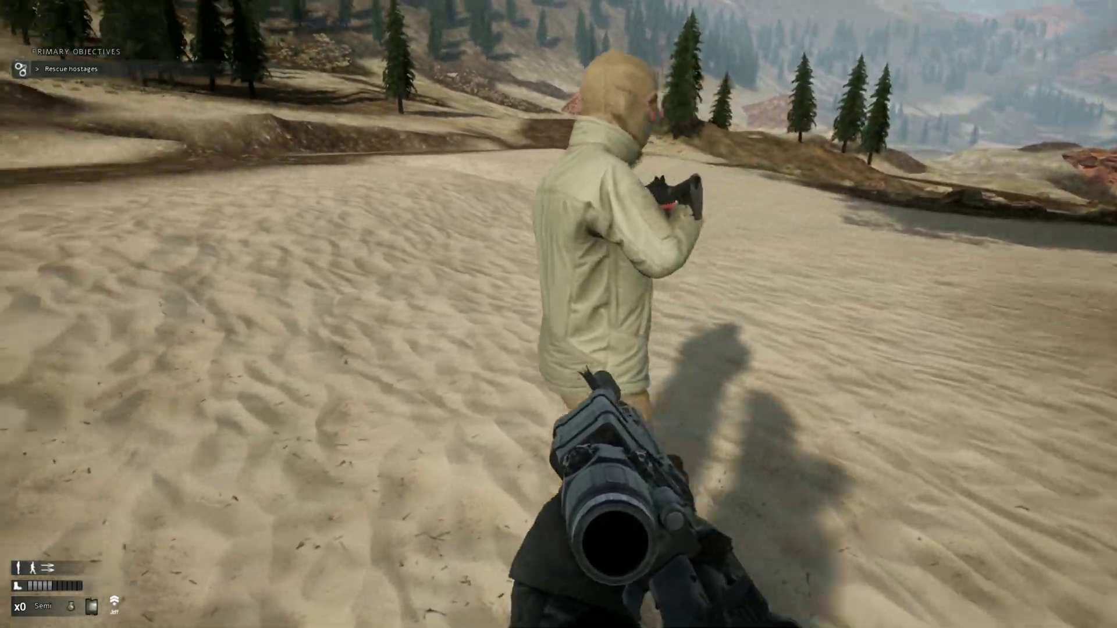
key("f")
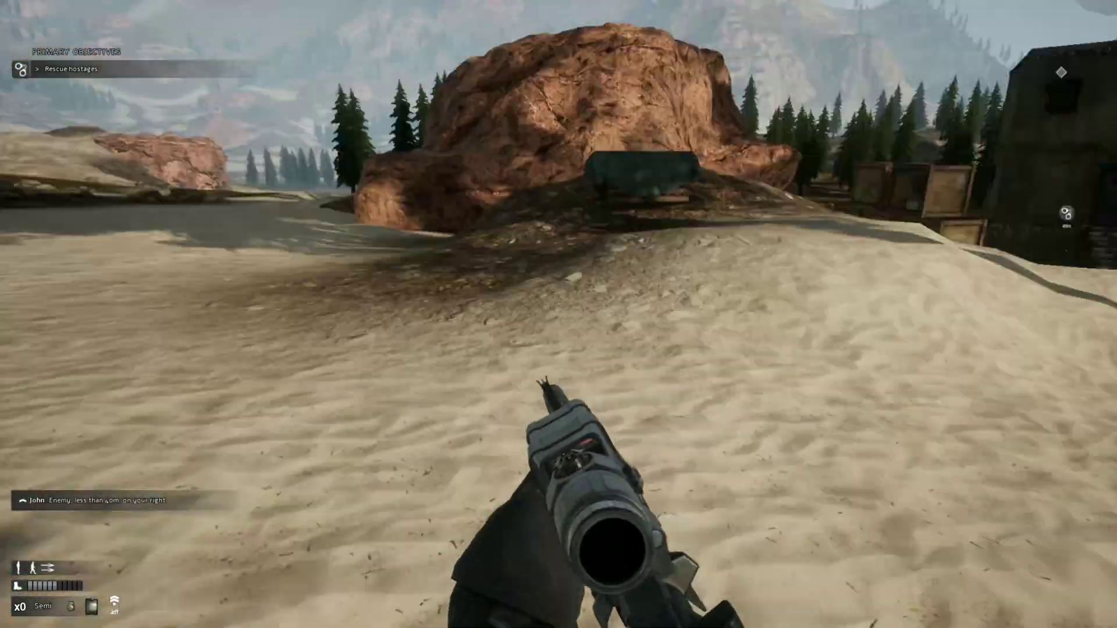
Run past the wooden crates and around the house to the bound hostage standing in the open.
key("shift+w")
key("shift+w")
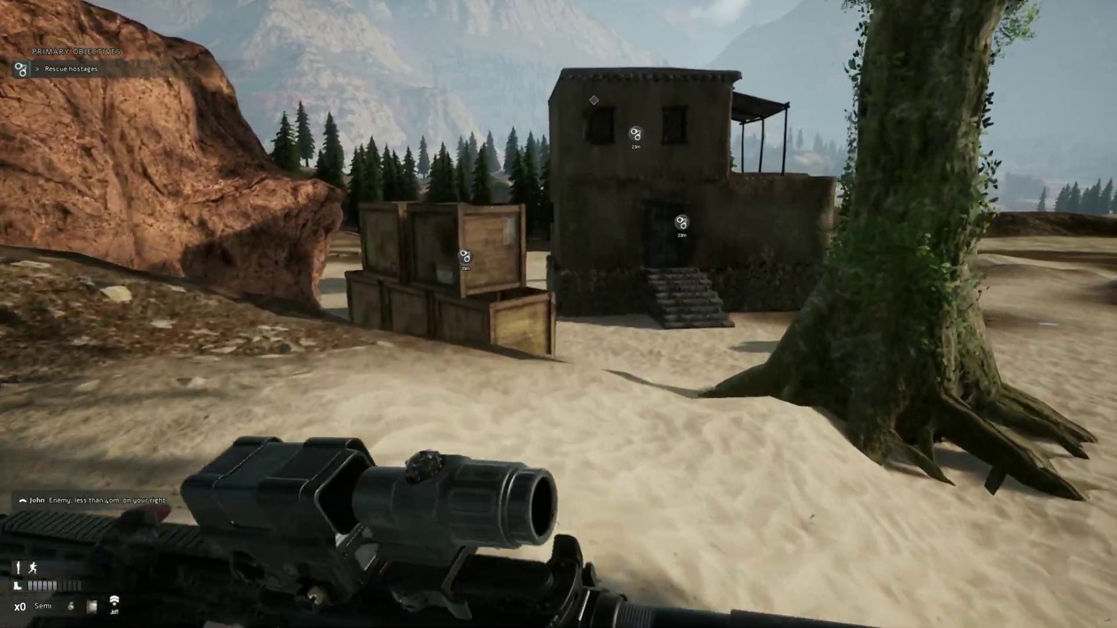
key("shift+w")
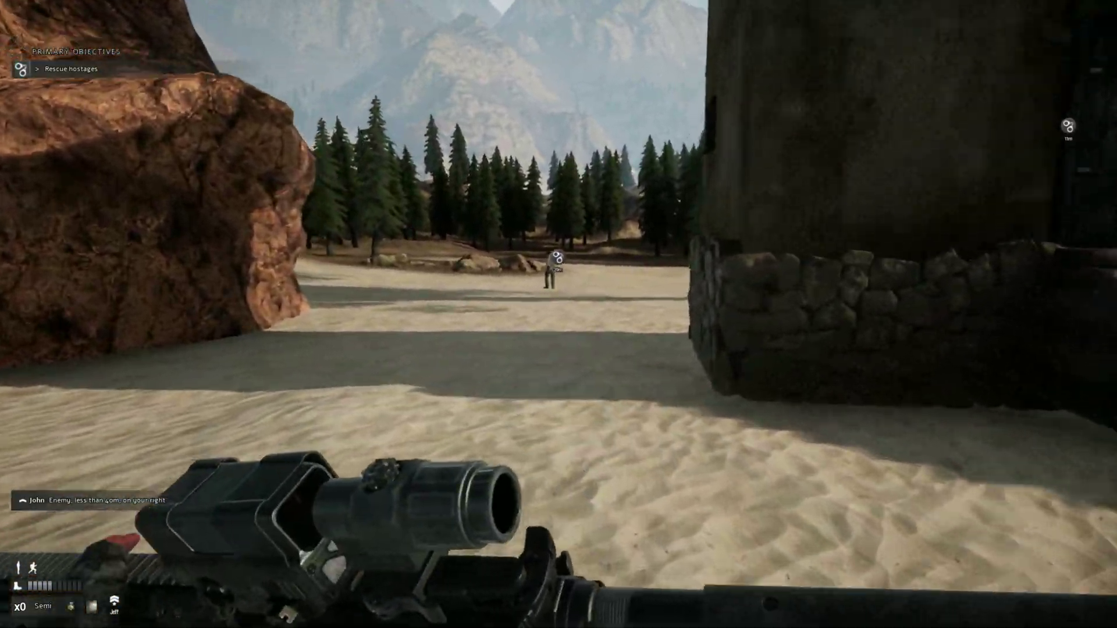
key("w")
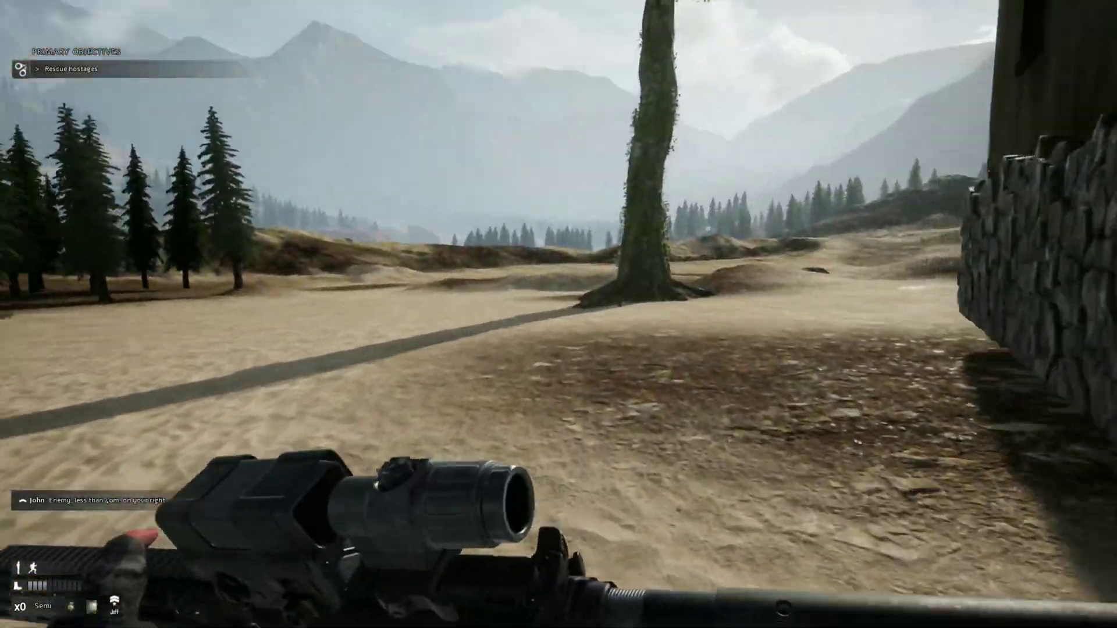
key("w")
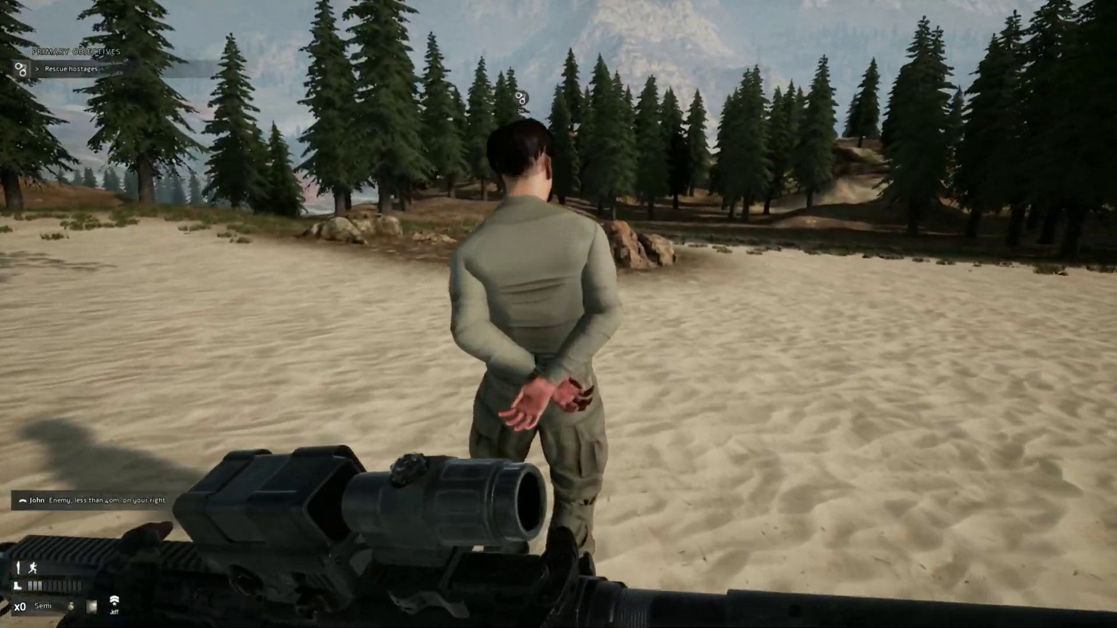
Examine the squad members, the outdoor hostage and the hostage markers on the rear of the house.
key("w")
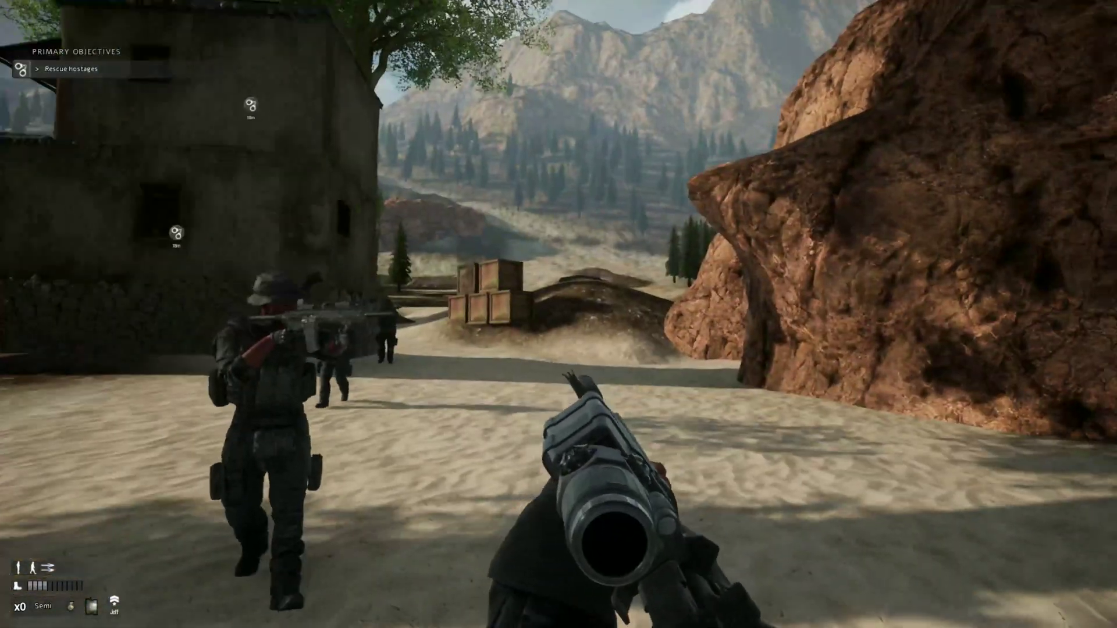
key("w")
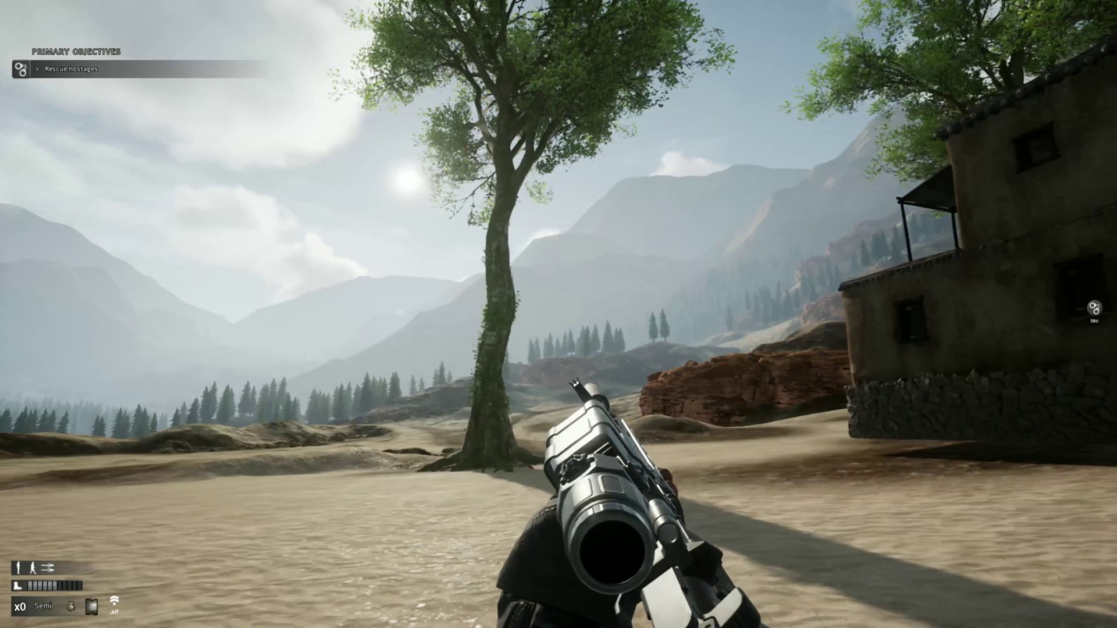
key("a")
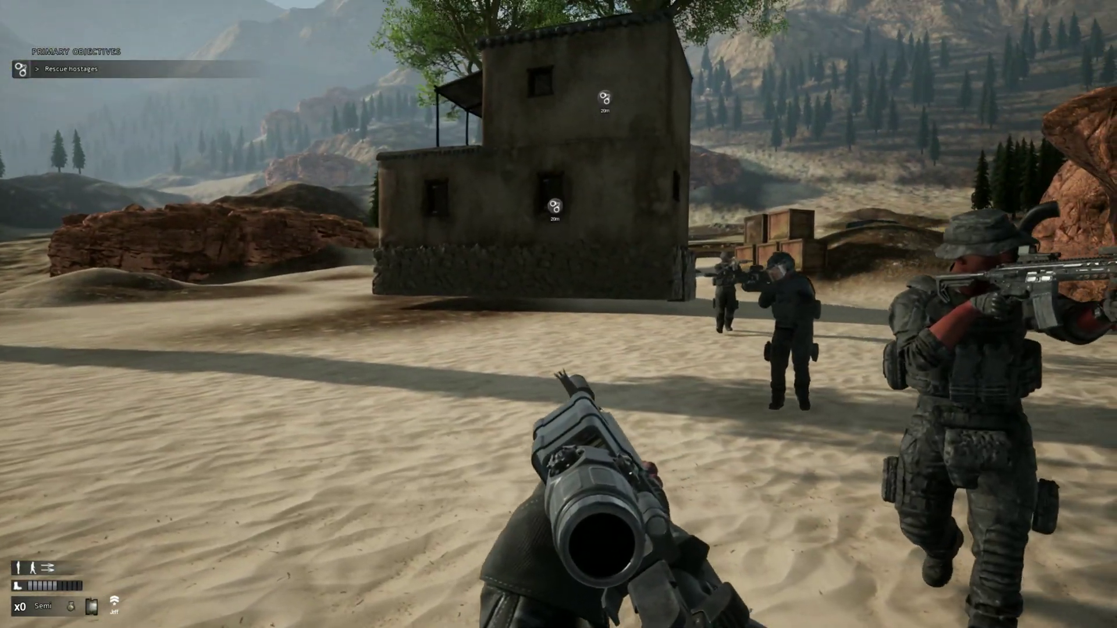
key("w")
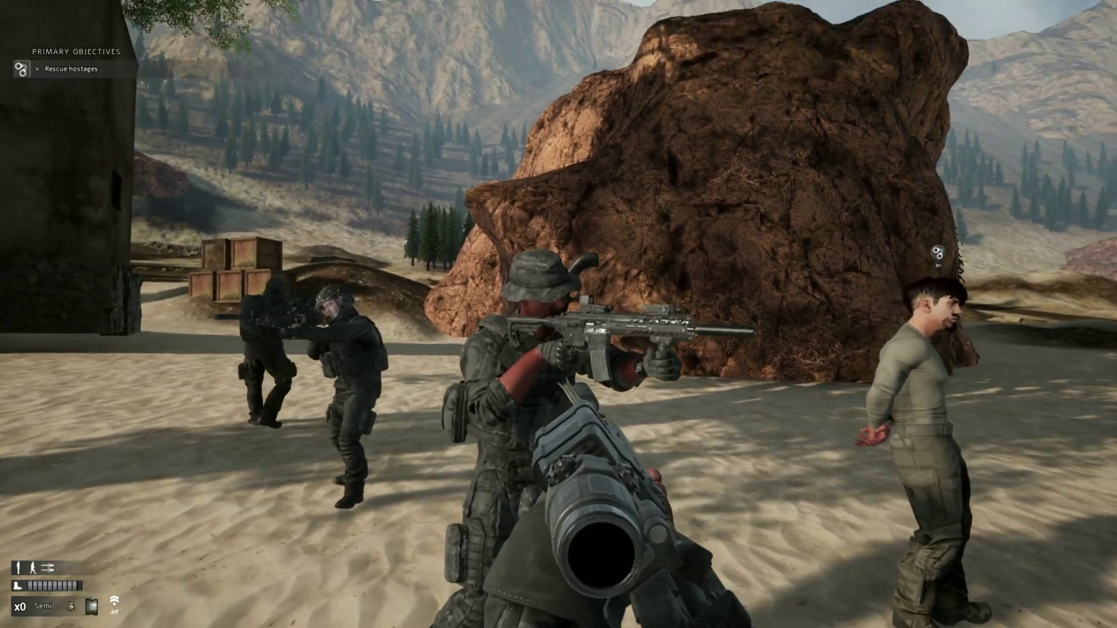
key("w")
mouse_move(559, 314)
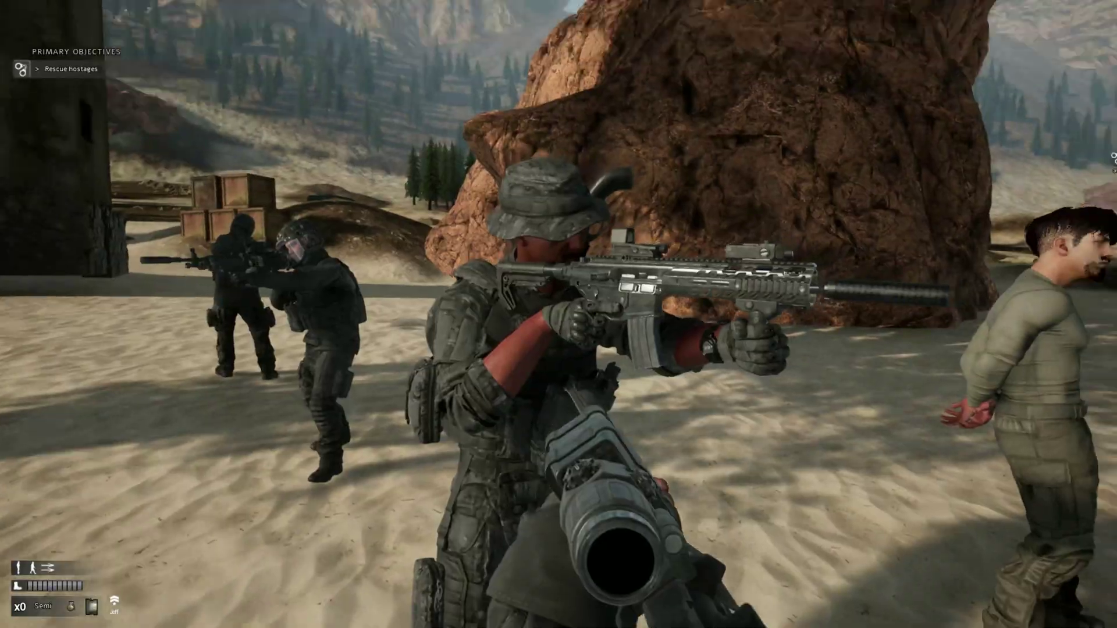
key("v")
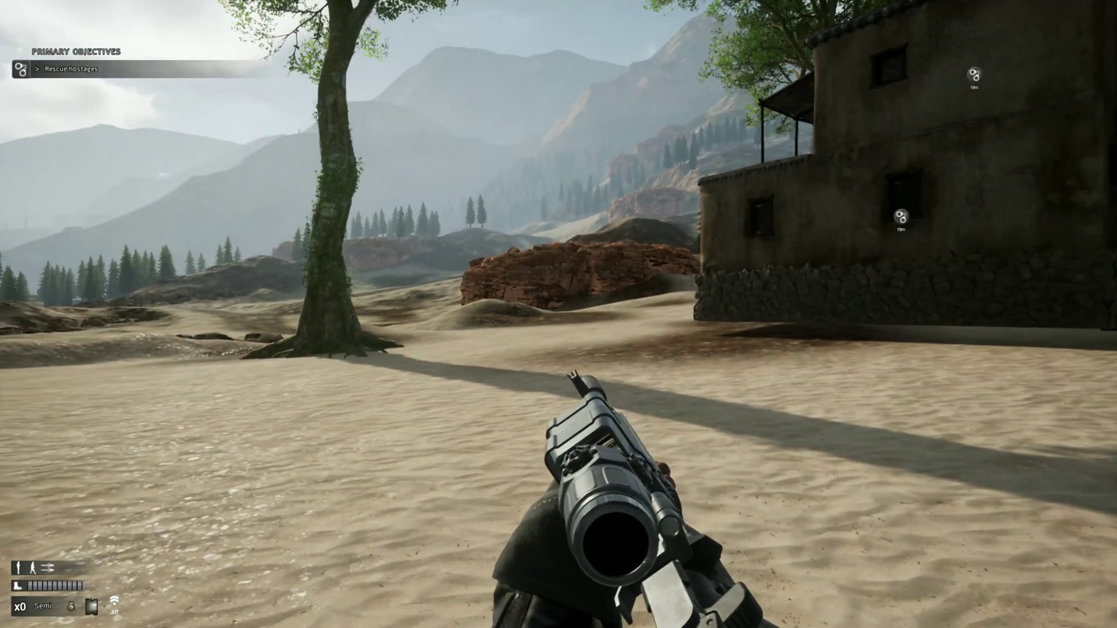
Circle the house and inspect the placed trees, shipping container, crates and barrels around it.
key("shift+w")
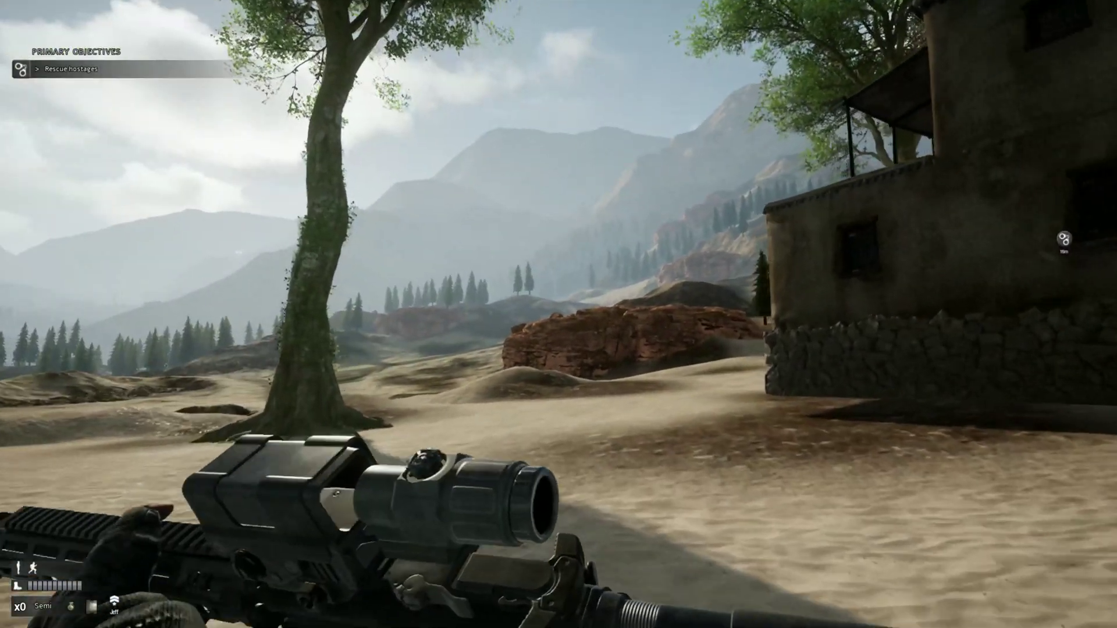
key("shift+w")
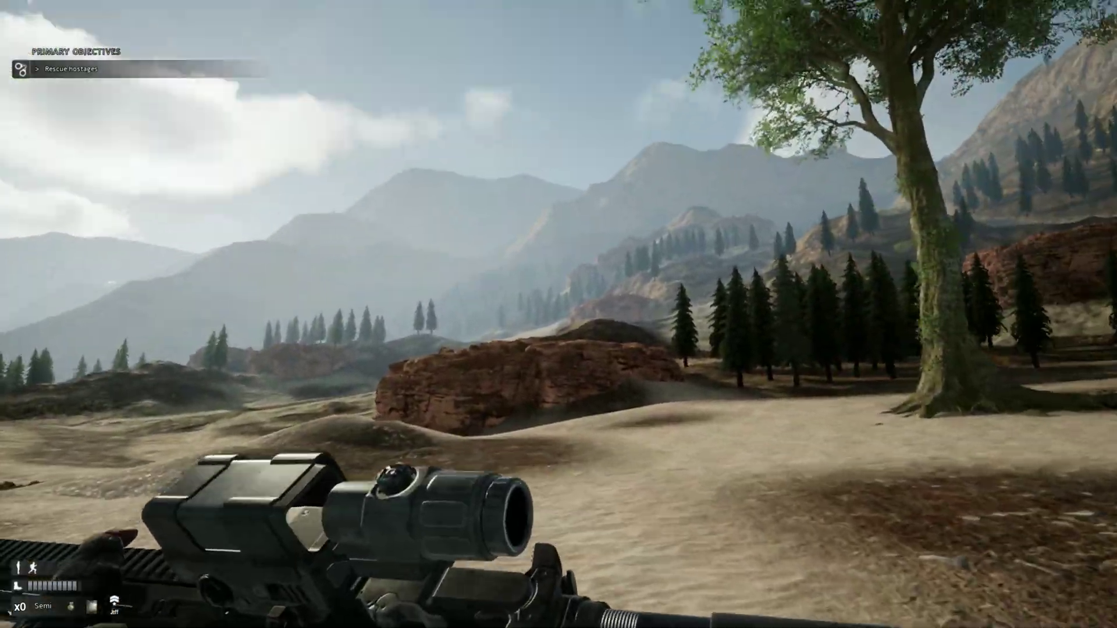
key("shift+w")
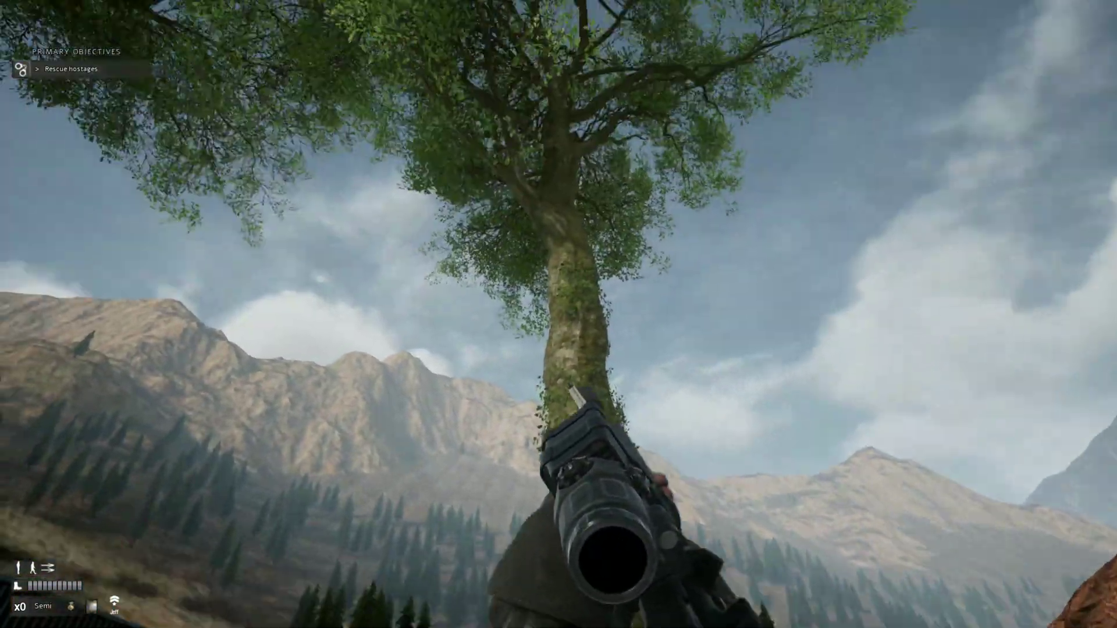
key("w")
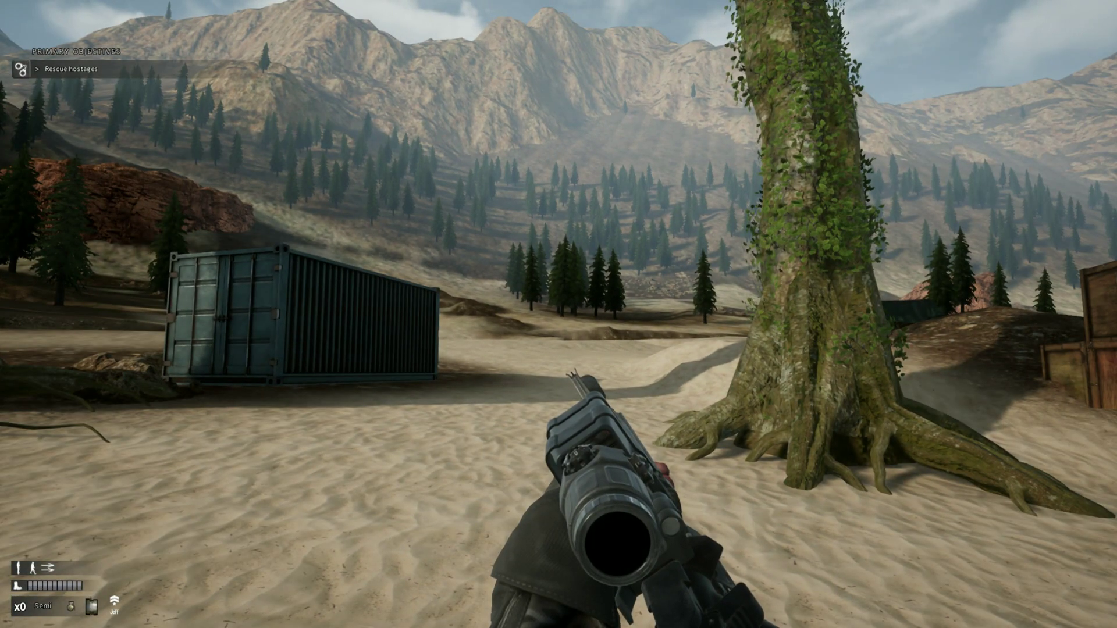
key("w")
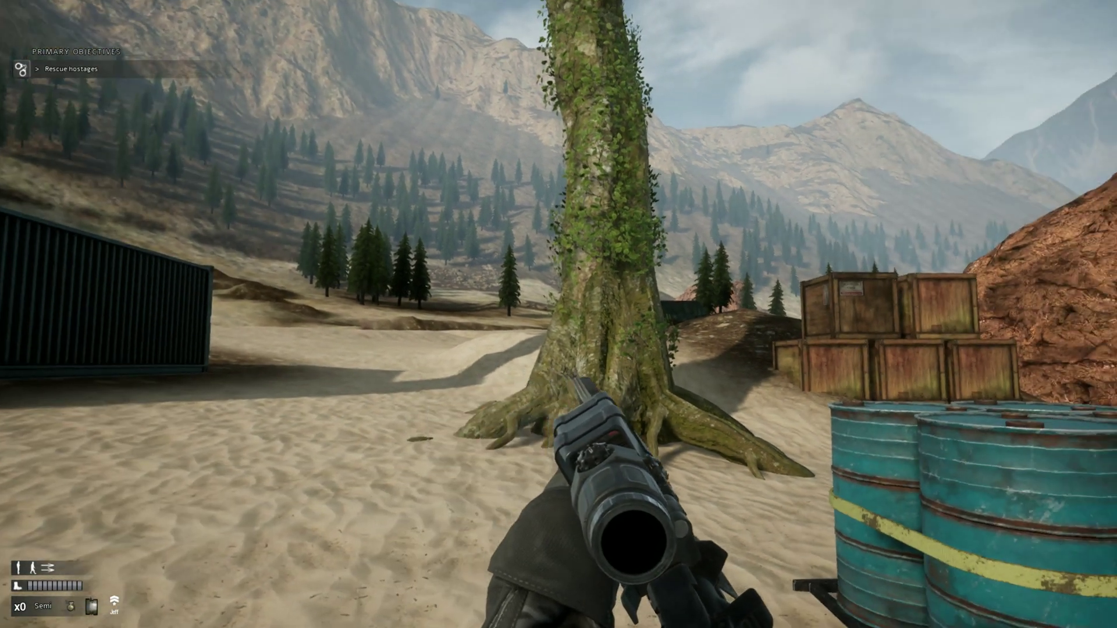